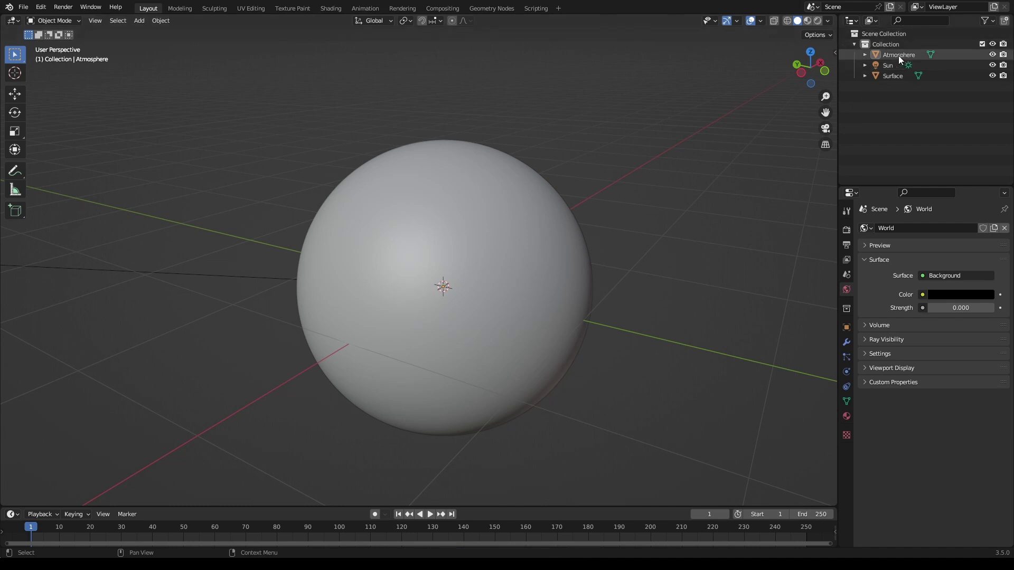
Preview the scene in Rendered shading, cancel an accidental Surface move, return to Solid and save.
left_click(814, 20)
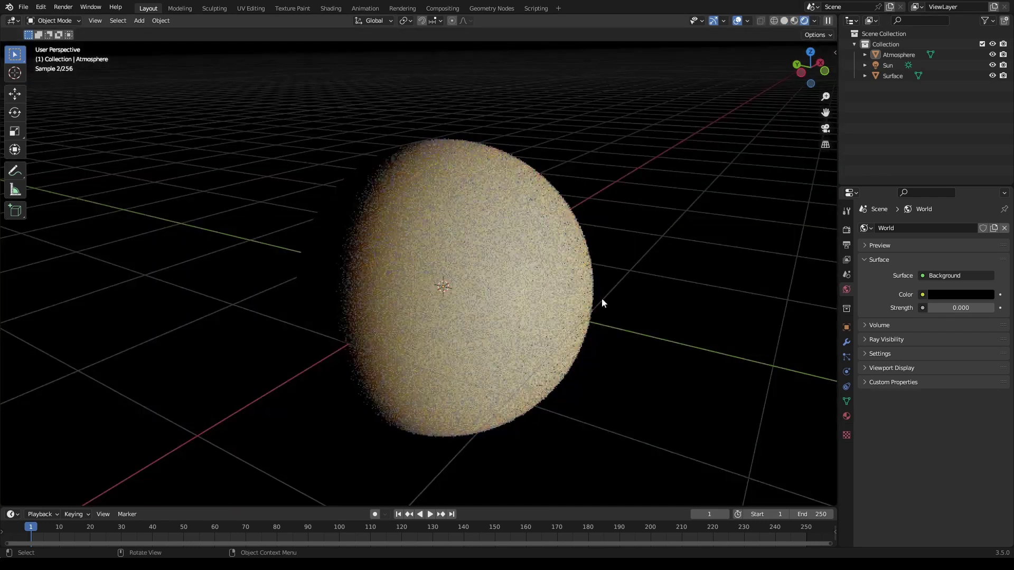
left_click(882, 75)
key("g")
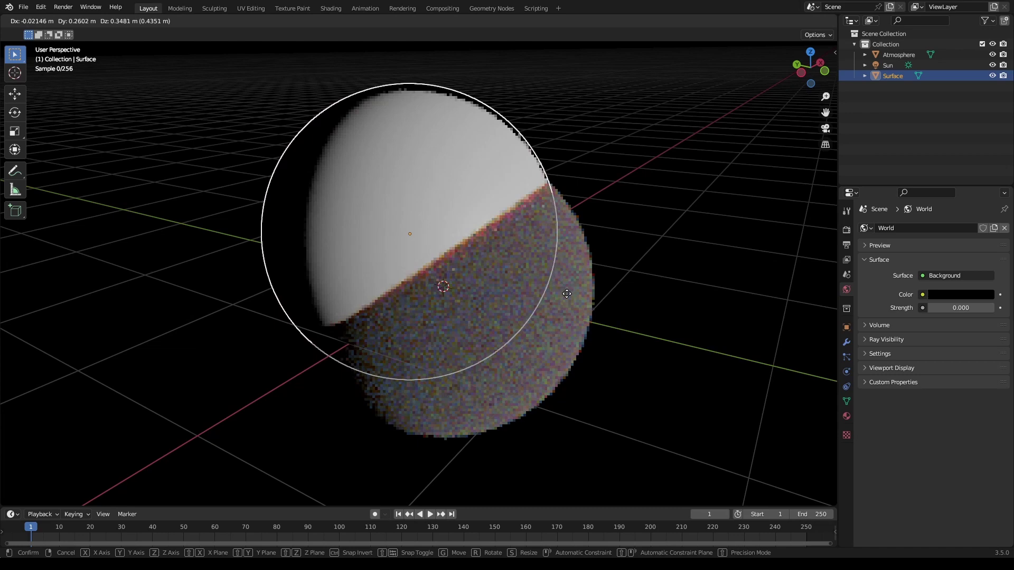
right_click(606, 341)
left_click(797, 22)
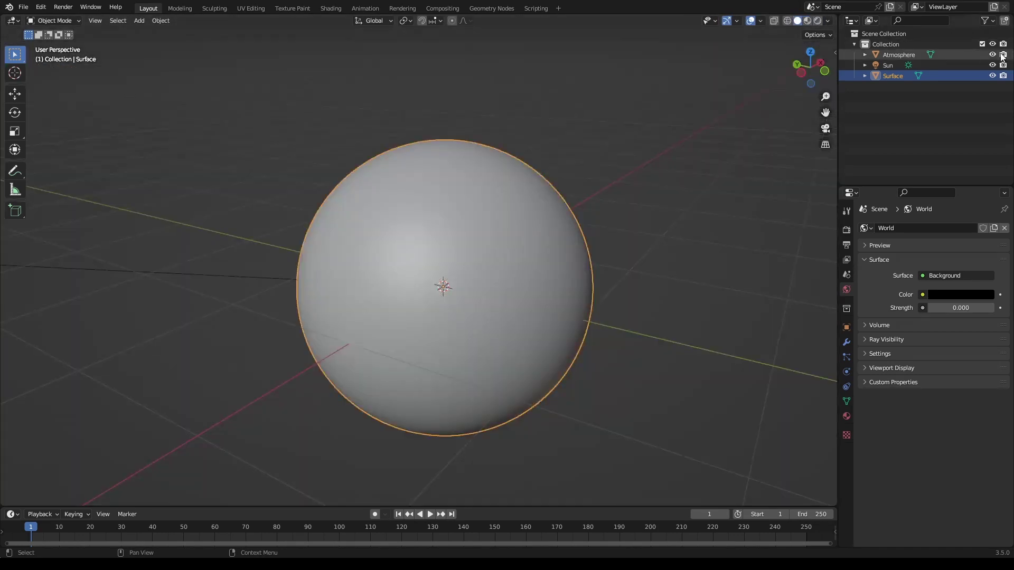
key("ctrl+s")
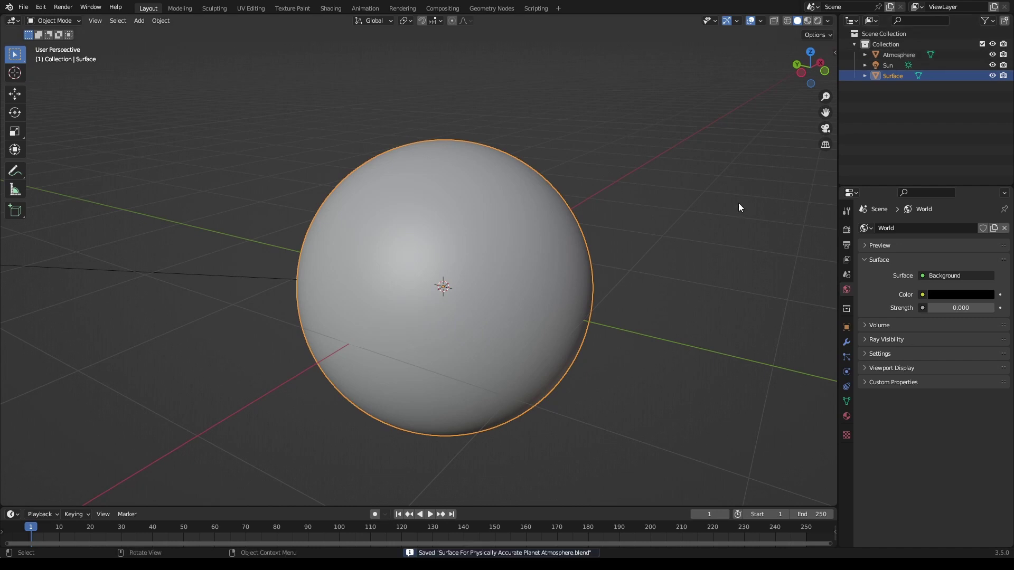
Hide the Surface sphere in the viewport, select Atmosphere and save the file.
left_click(993, 76)
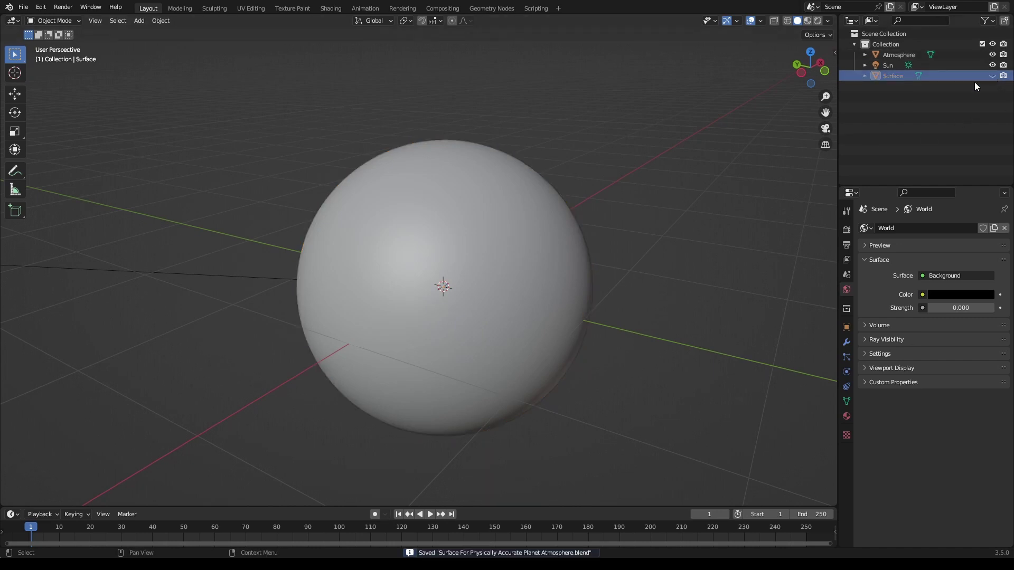
left_click(920, 58)
key("ctrl+s")
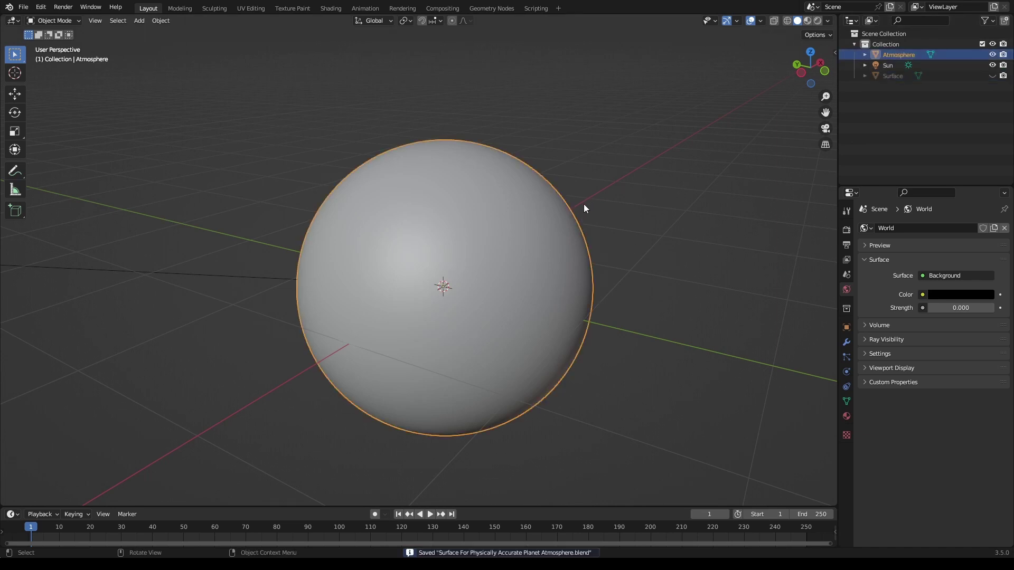
scroll(614, 267, "up", 2)
Run one Un-Subdivide pass on the Atmosphere mesh in Edit Mode, then save.
key("Tab")
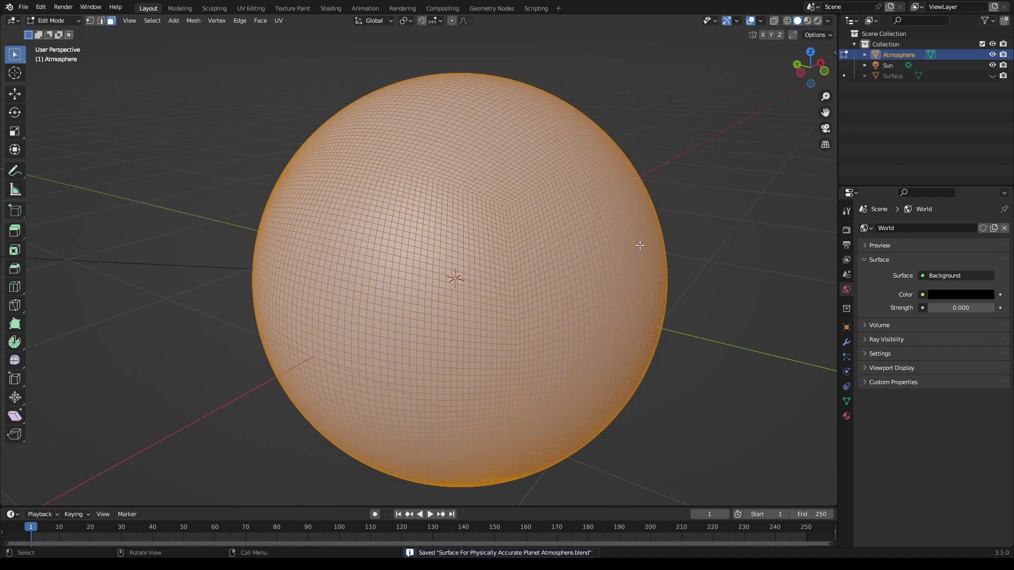
key("Tab")
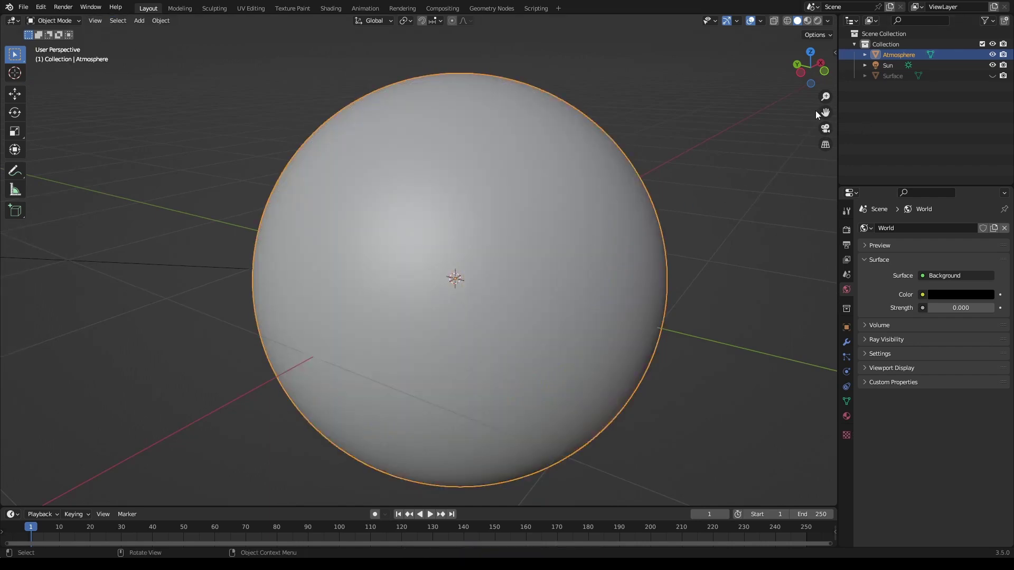
key("Tab")
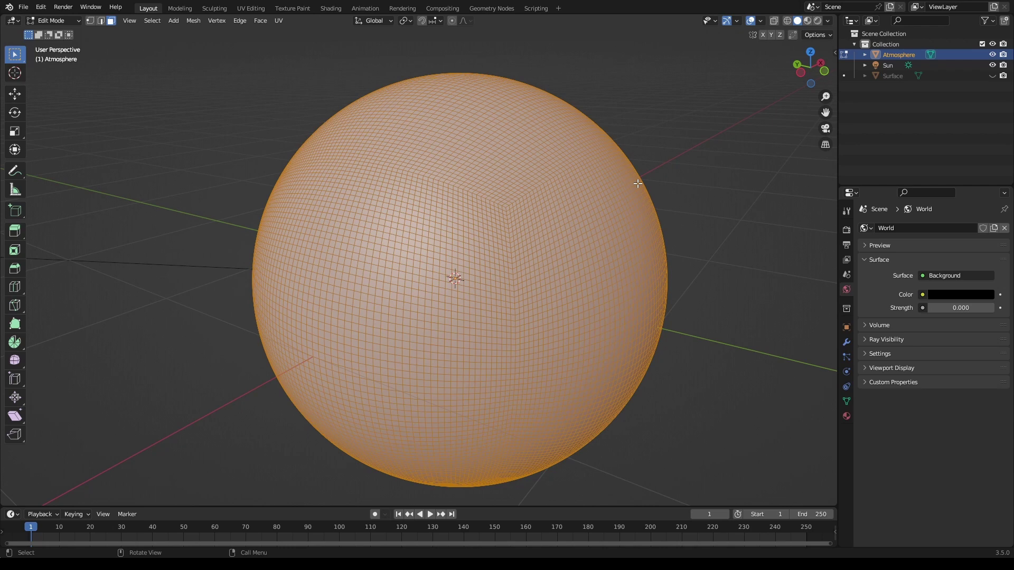
key("F3")
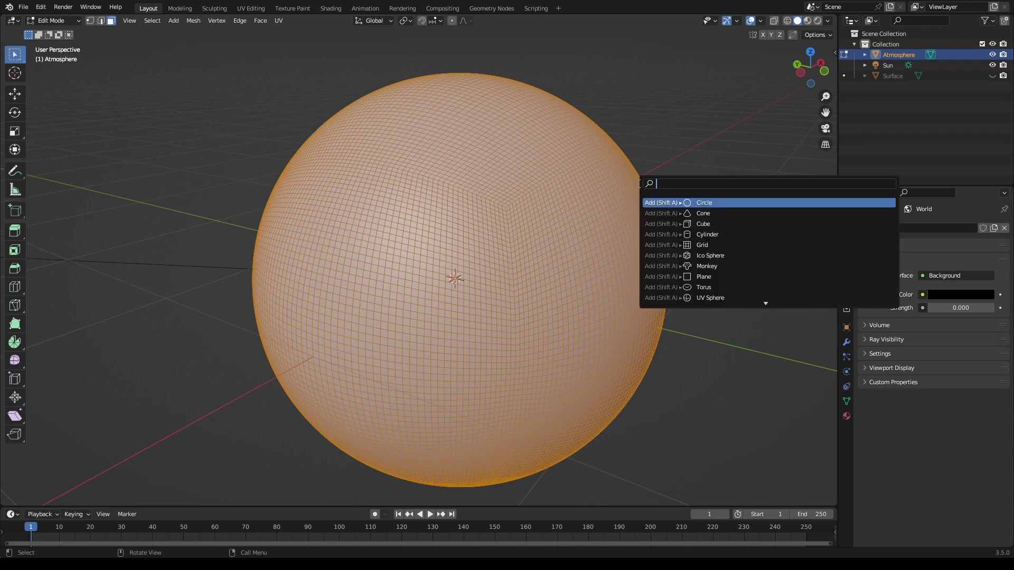
type("un")
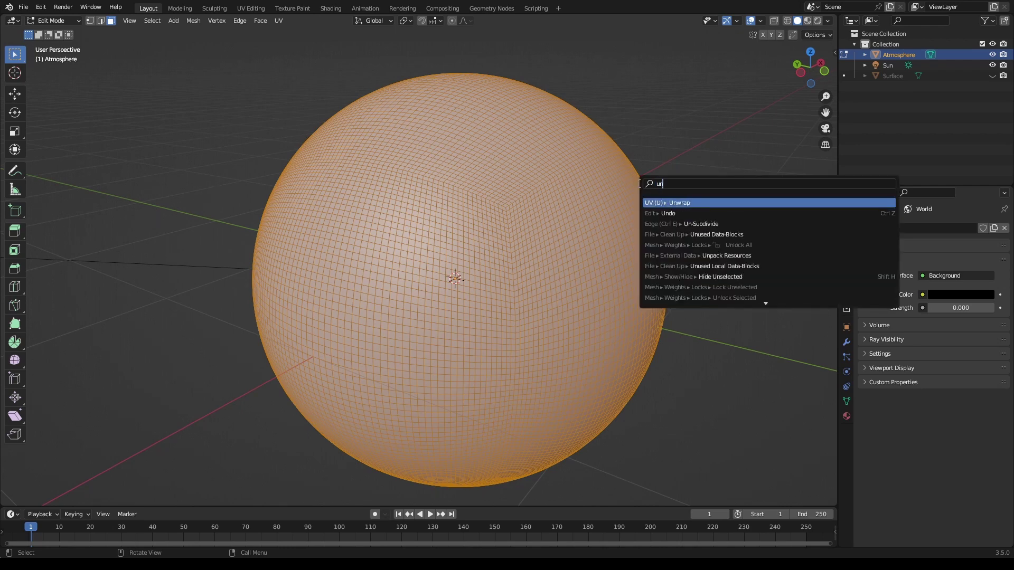
type("sud")
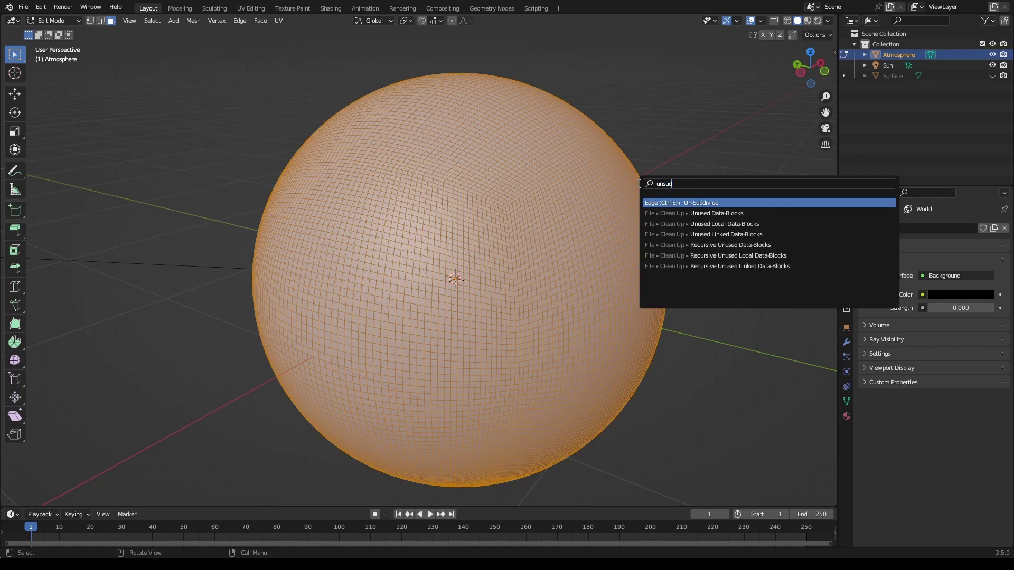
key("Return")
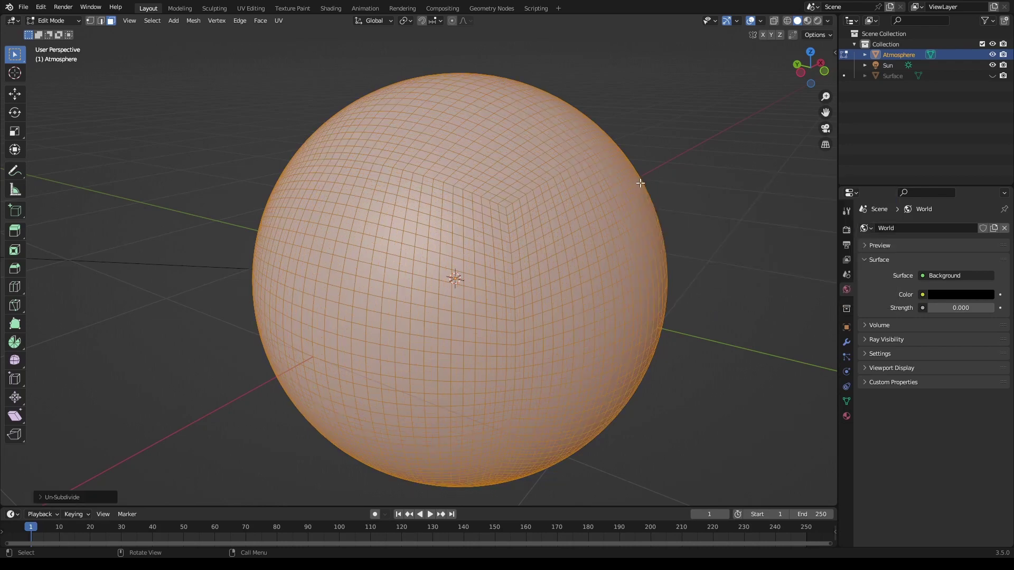
key("Tab")
key("ctrl+s")
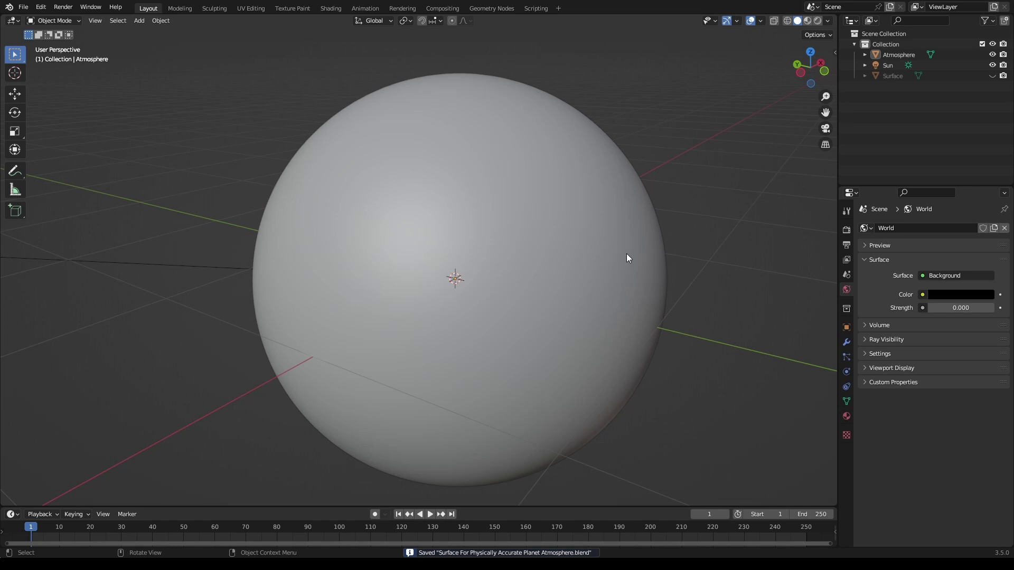
Hide Atmosphere, unhide and select the Surface sphere, and save.
left_click(993, 54)
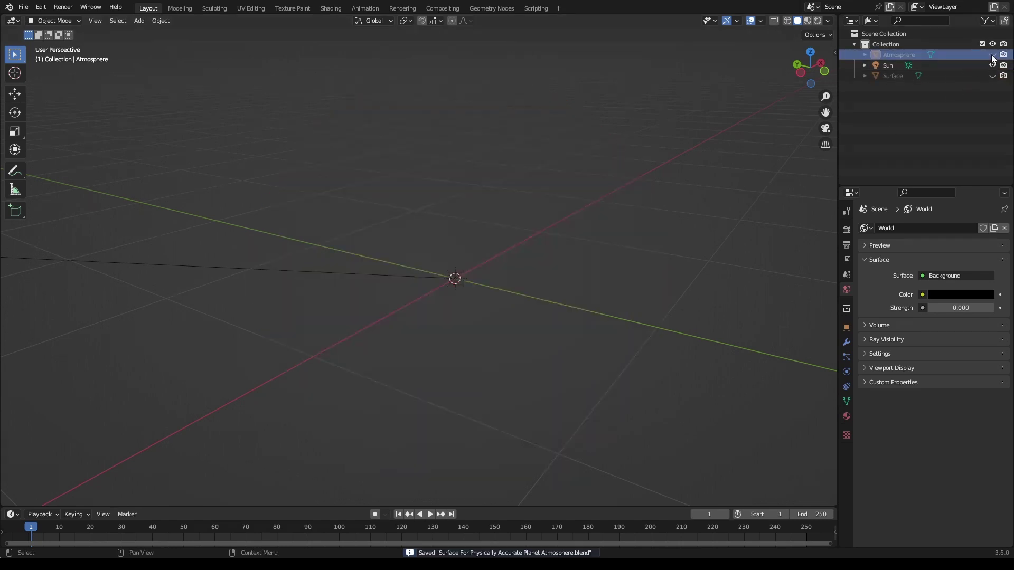
left_click(992, 75)
left_click(534, 258)
key("ctrl+s")
Subdivide the Surface mesh and round it back with To Sphere in Edit Mode.
key("Tab")
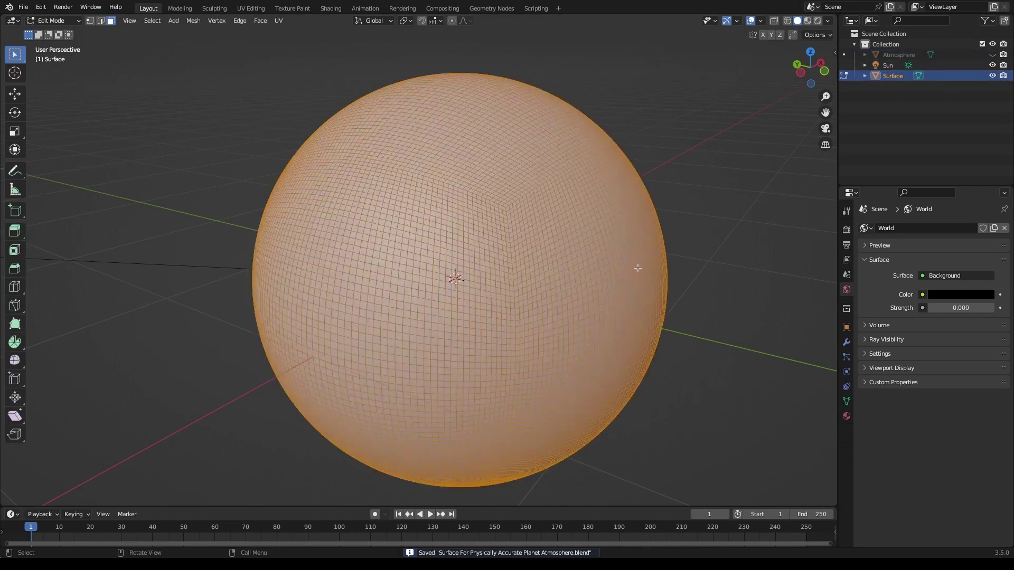
scroll(638, 266, "up", 1)
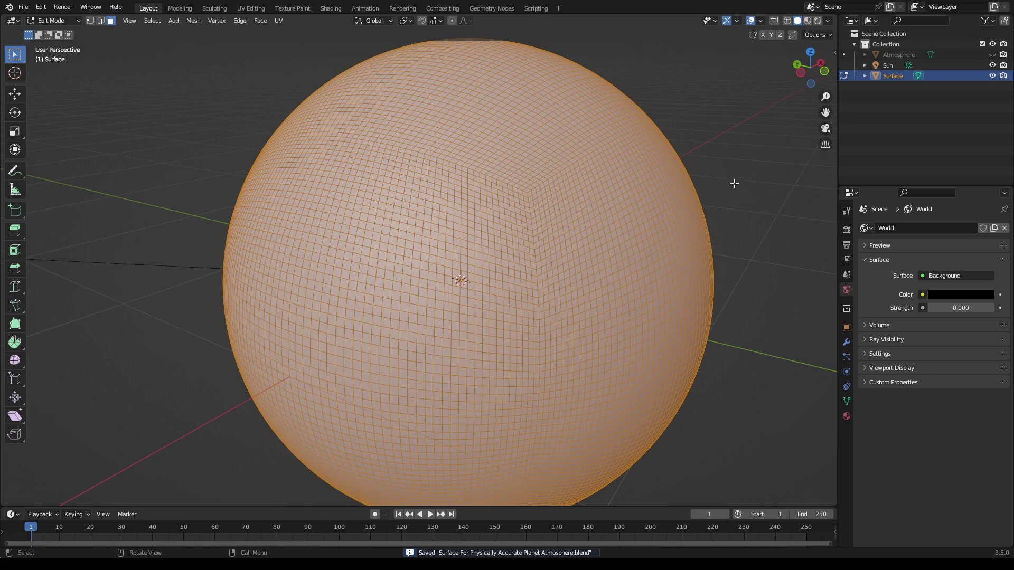
right_click(655, 222)
left_click(655, 220)
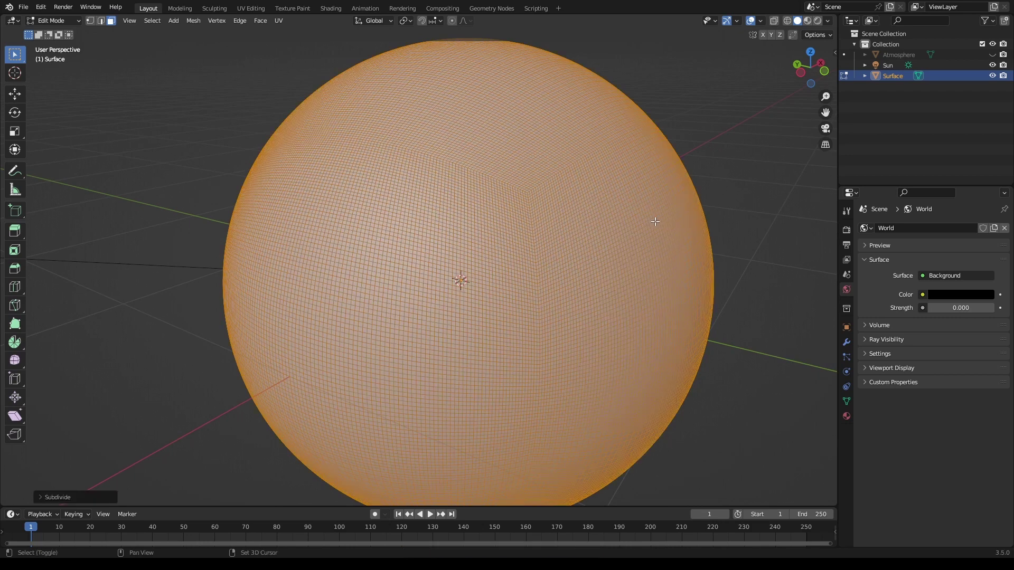
key("shift+alt+s")
left_click(655, 222)
key("Tab")
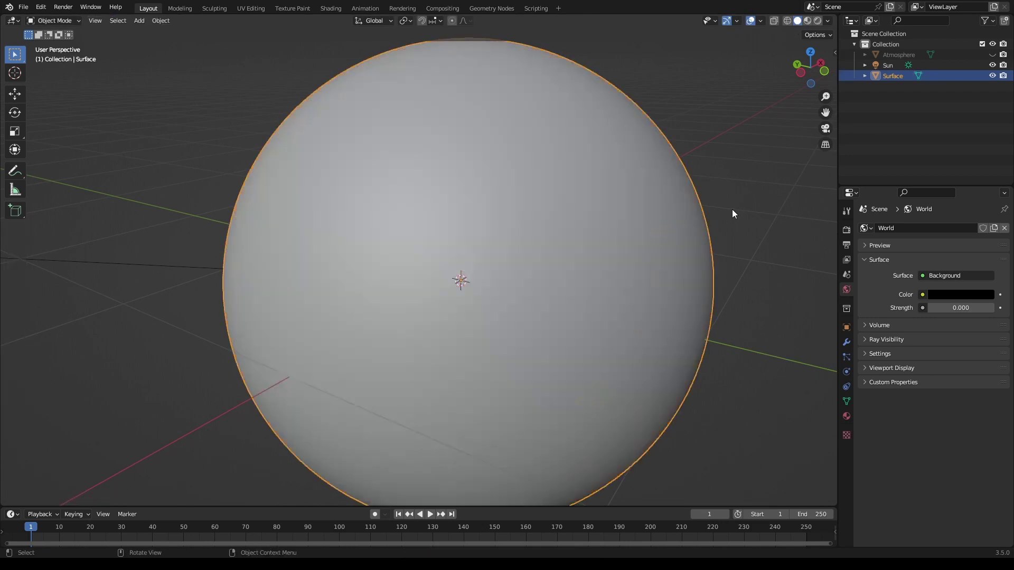
Deselect the sphere, save, and make the Atmosphere sphere visible again.
left_click(731, 209)
key("ctrl+s")
scroll(729, 210, "down", 3)
scroll(700, 218, "up", 1)
middle_click_drag(701, 218, 577, 269)
left_click(992, 55)
Inspect the planet and atmosphere glow in Rendered shading, save, and toggle overlays off and on.
left_click(817, 20)
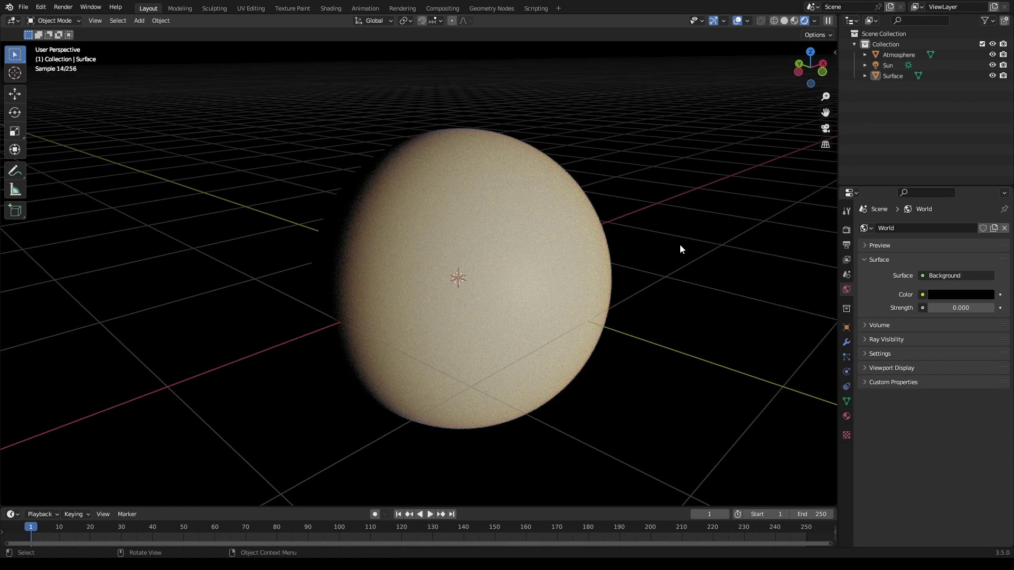
middle_click_drag(342, 276, 417, 310)
key("ctrl+s")
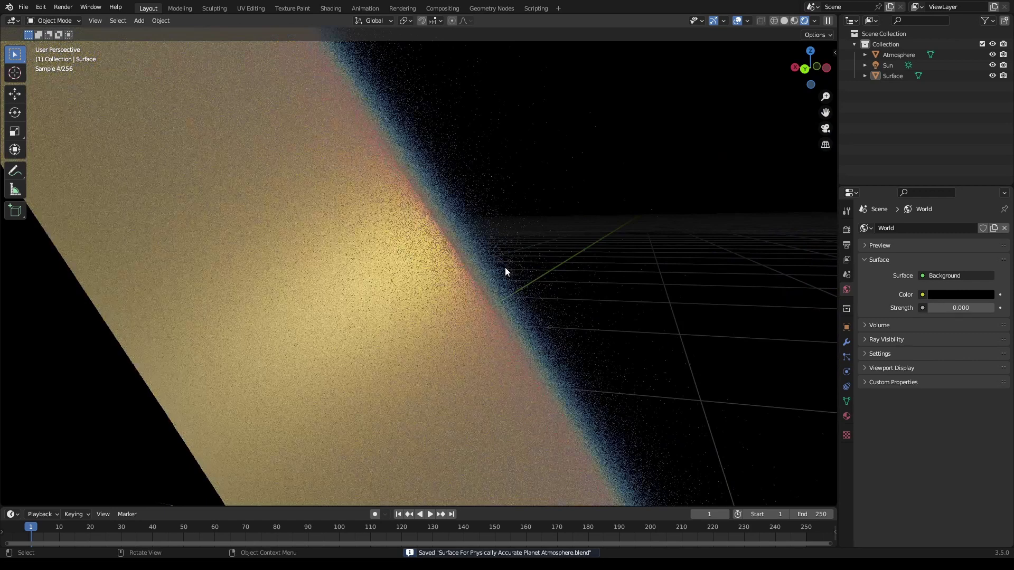
left_click(737, 20)
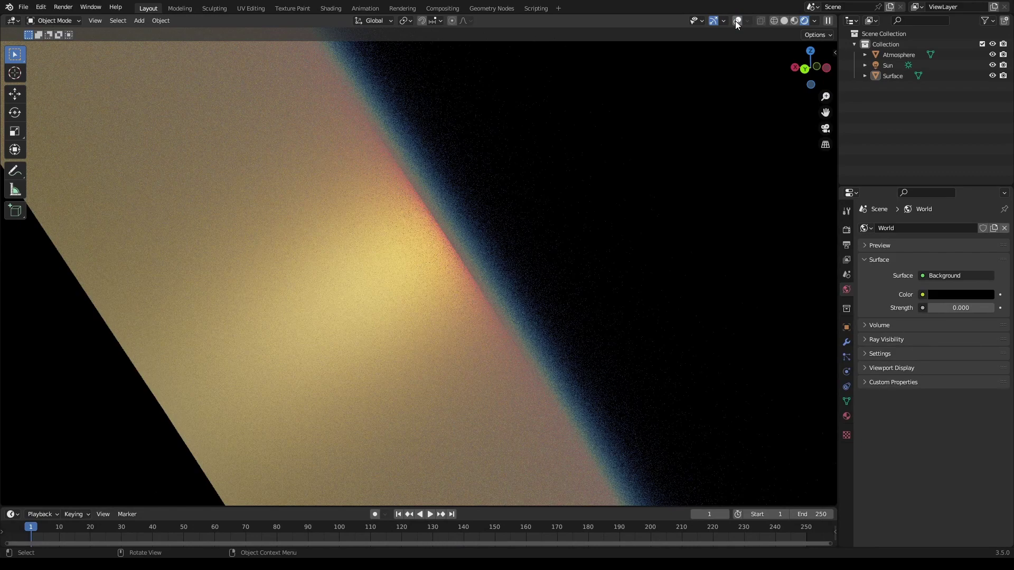
left_click(736, 21)
Hide the Atmosphere shell and select the Surface sphere.
middle_click_drag(655, 222, 511, 298)
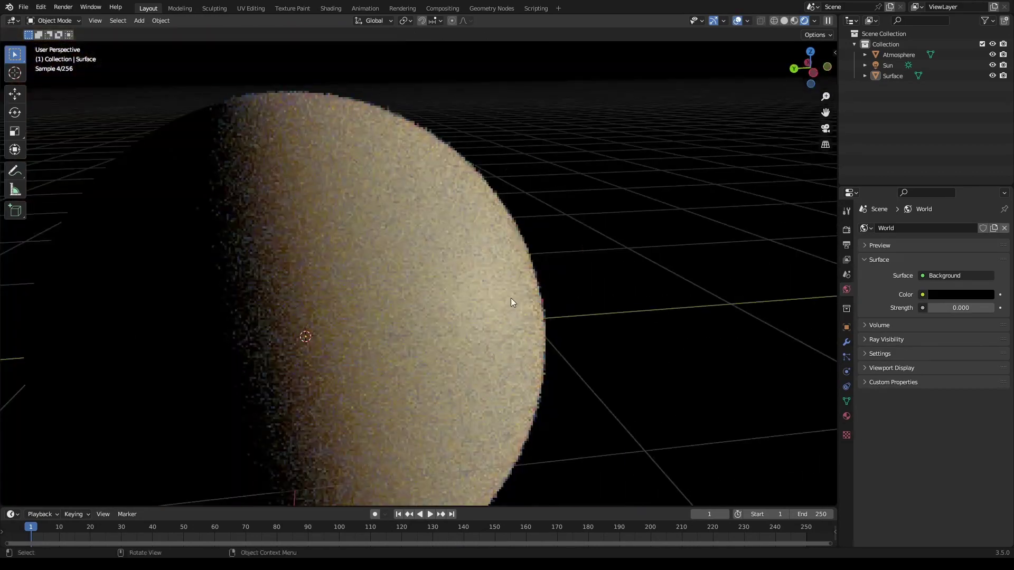
left_click(993, 55)
middle_click_drag(782, 162, 443, 173)
left_click(512, 309)
Save, go to the Shading workspace and merge the image editor into the node editor.
key("ctrl+s")
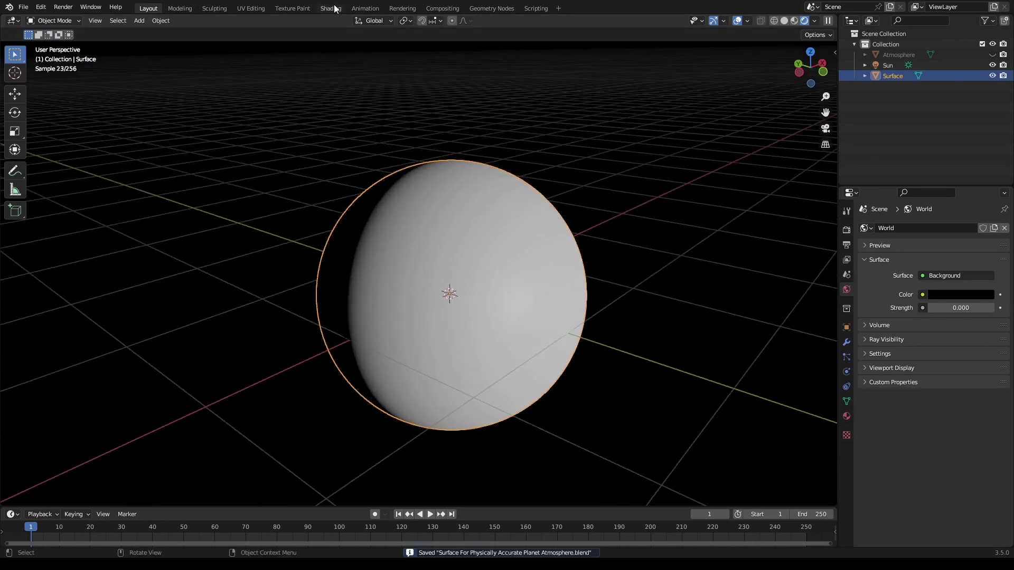
left_click(332, 8)
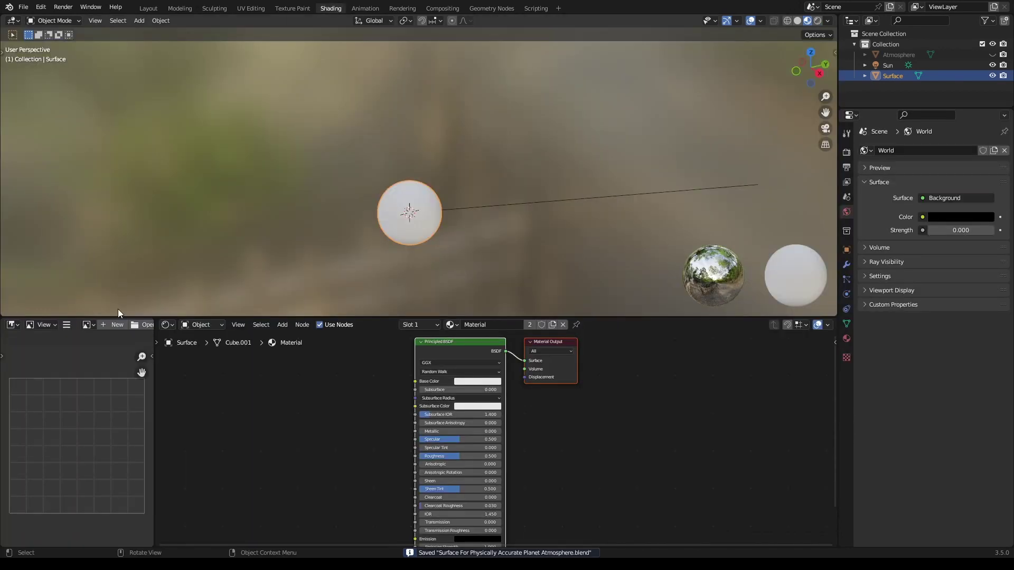
right_click(154, 370)
left_click(154, 370)
left_click(124, 370)
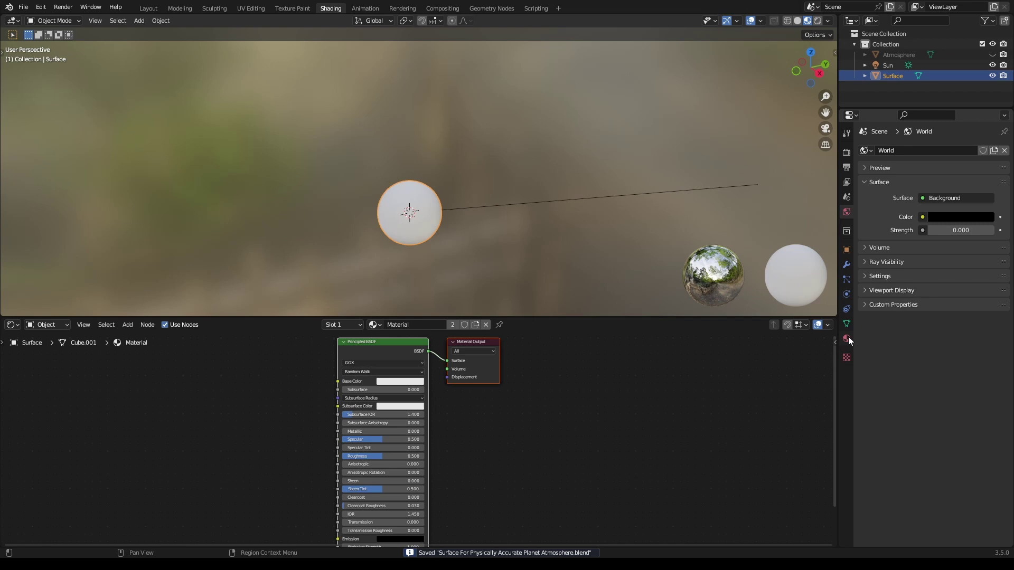
right_click(838, 346)
left_click(838, 346)
left_click(862, 343)
Join the properties and outliner areas into the 3D viewport, then save.
right_click(838, 240)
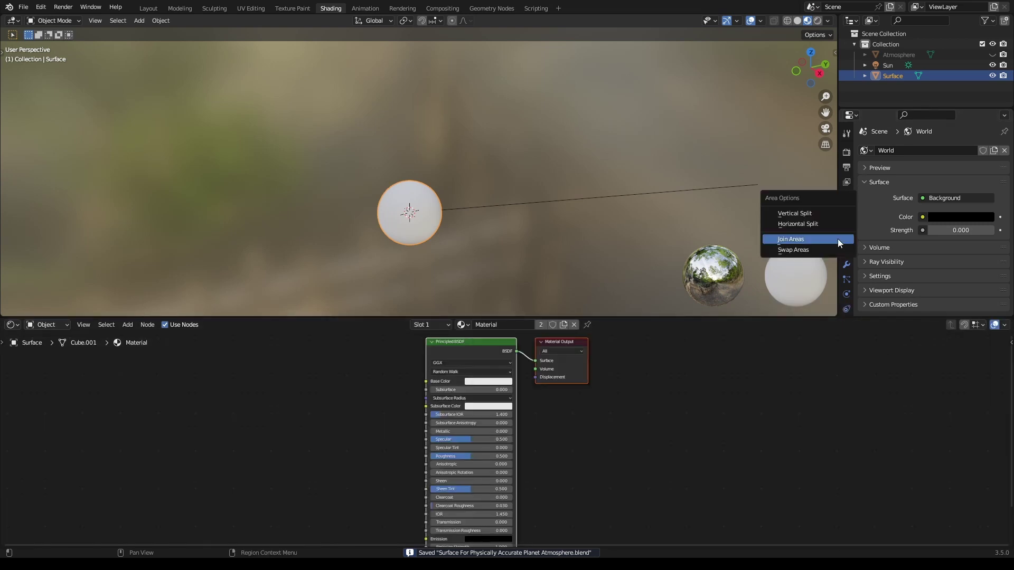
left_click(838, 240)
left_click(878, 231)
right_click(724, 108)
left_click(724, 107)
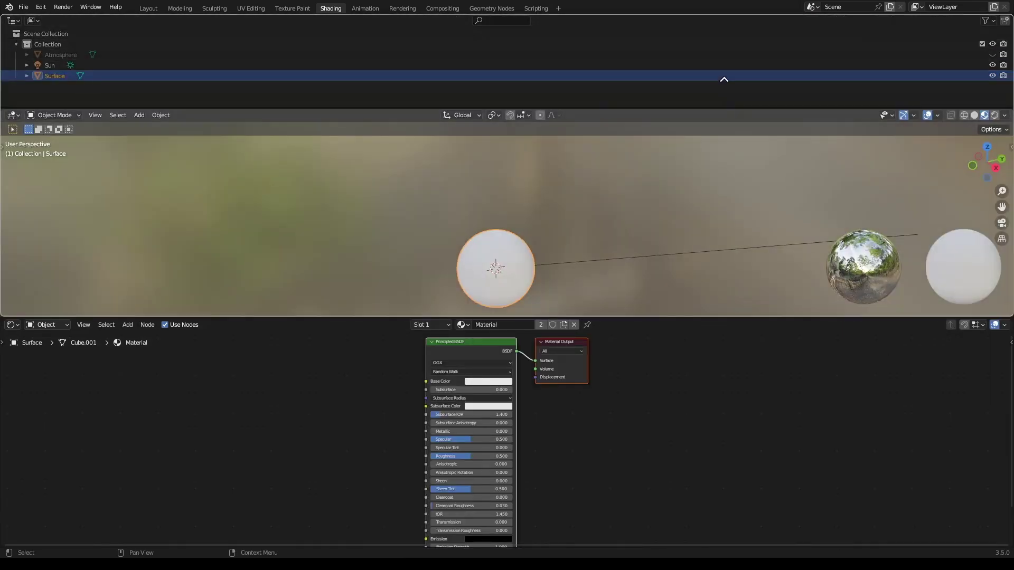
left_click(724, 79)
key("ctrl+s")
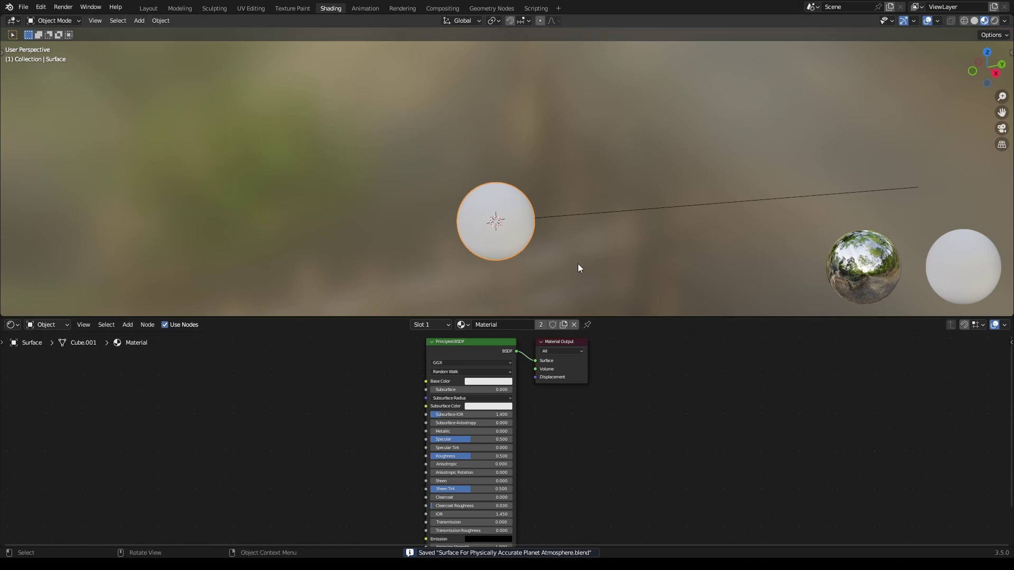
Rename the sphere's material to 'Surafce', then reopen the name field to fix the typo.
middle_click_drag(580, 268, 717, 194)
left_click(462, 325)
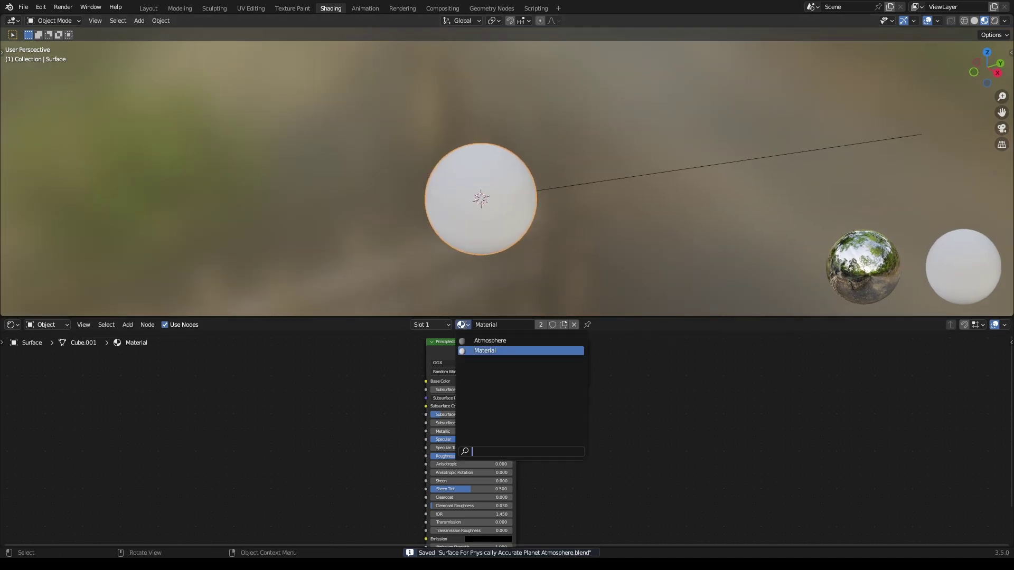
key("Escape")
double_click(505, 323)
type("Su")
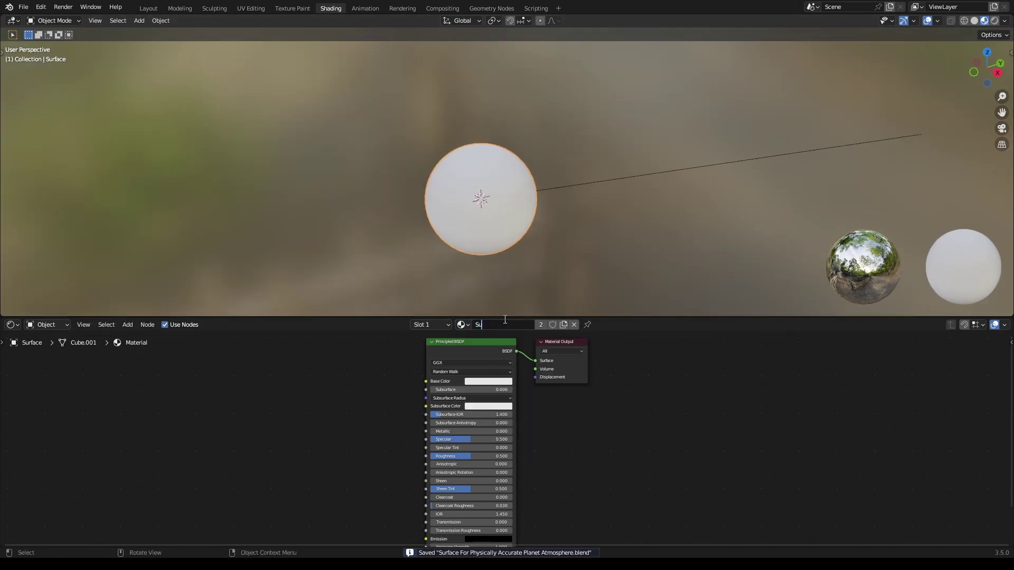
type("rafce")
key("Return")
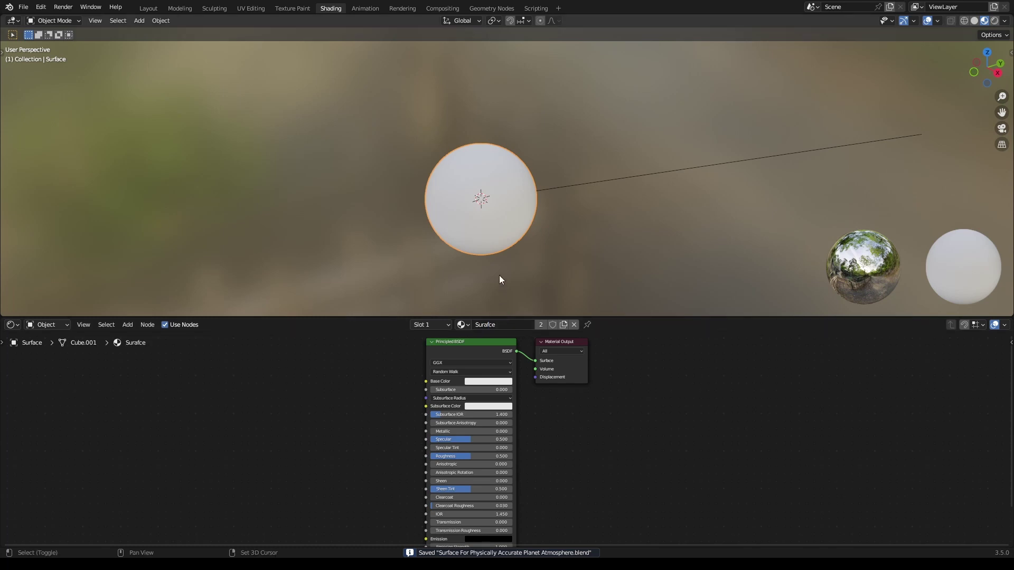
middle_click_drag(499, 274, 533, 228)
double_click(499, 325)
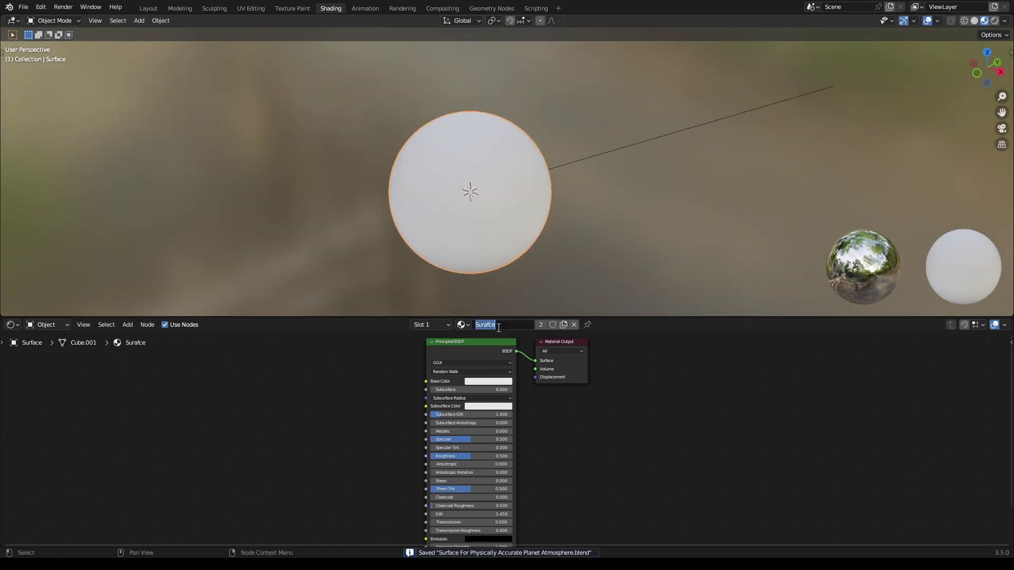
Correct the material name to 'Surface', switch the viewport to Rendered preview and save.
type("S")
key("Return")
left_click(995, 21)
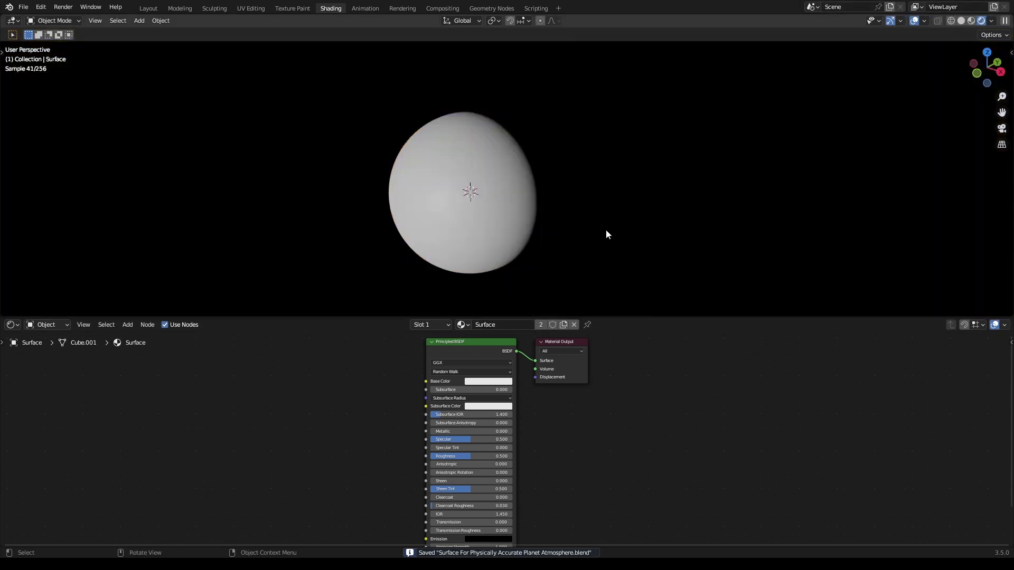
middle_click_drag(606, 233, 673, 260)
key("ctrl+s")
Replace the Principled BSDF with a Diffuse BSDF node placed below the Material Output.
middle_click_drag(570, 382, 632, 401)
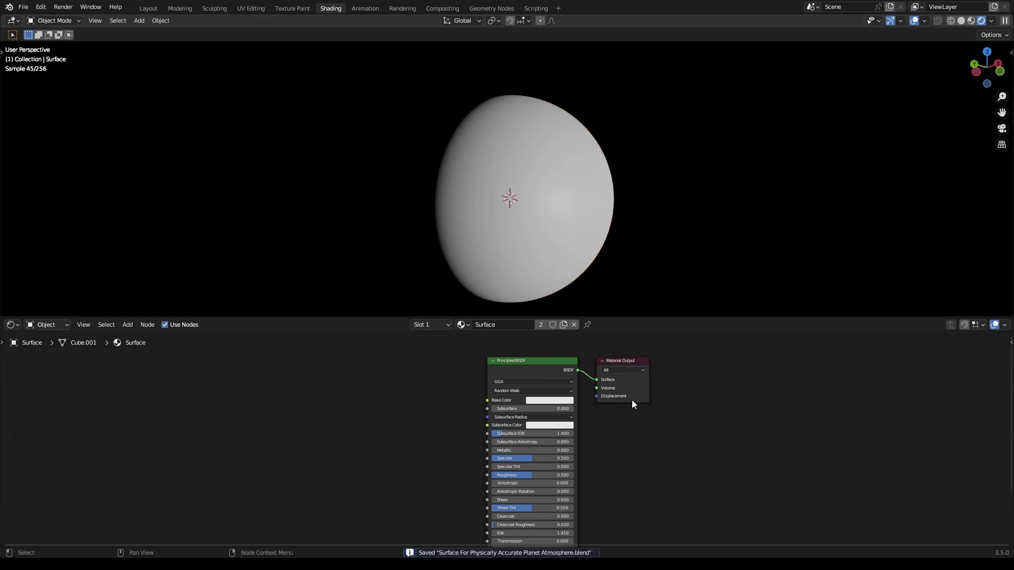
left_click(527, 362)
key("x")
key("shift+a")
type("diff")
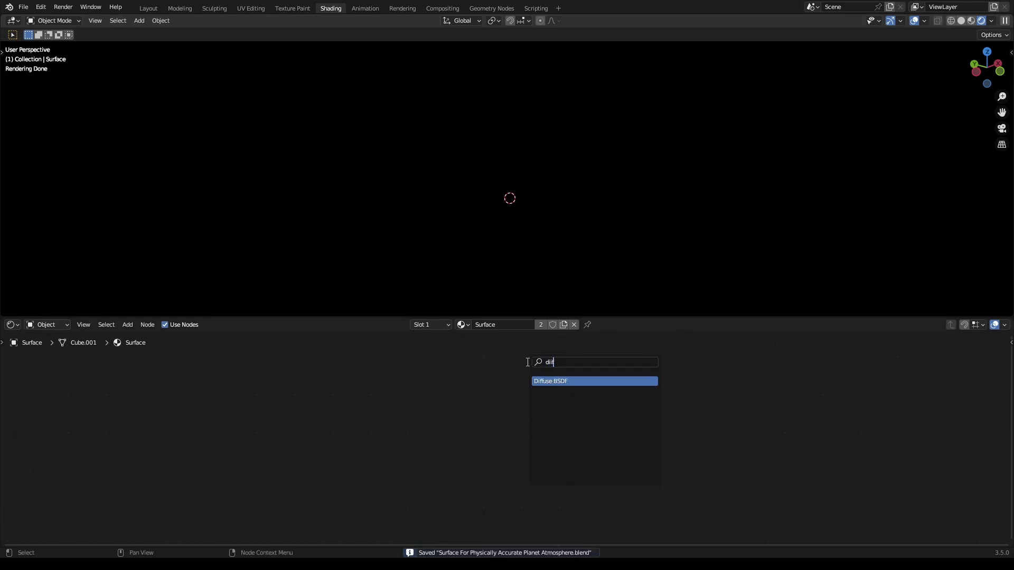
key("Return")
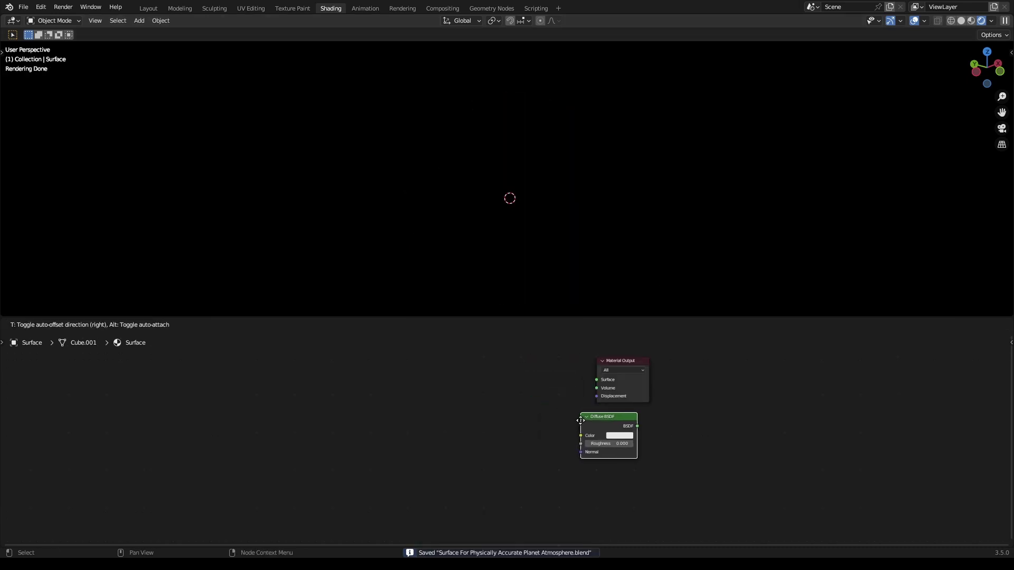
left_click(594, 413)
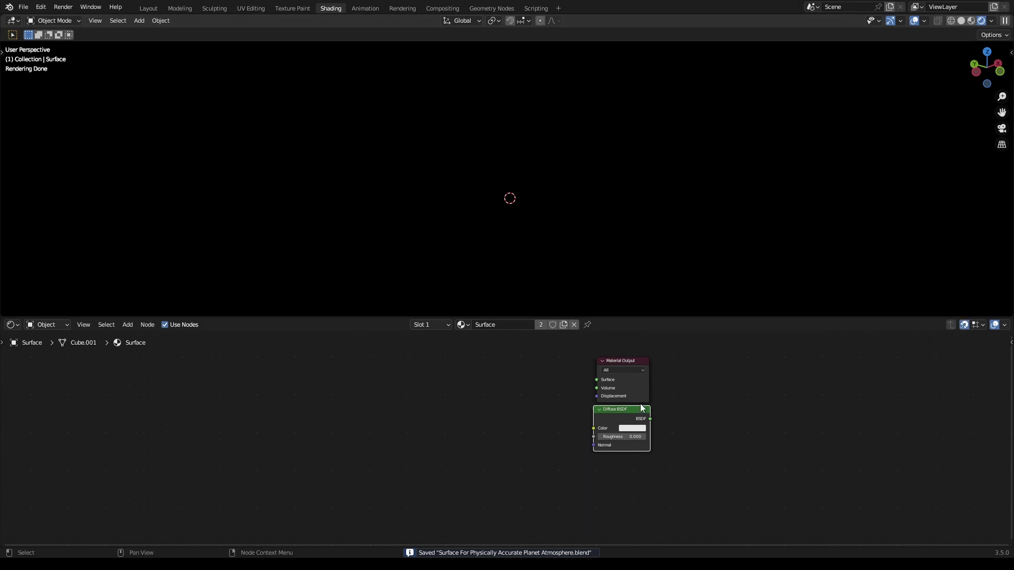
left_click_drag(617, 410, 621, 416)
middle_click_drag(524, 421, 679, 416)
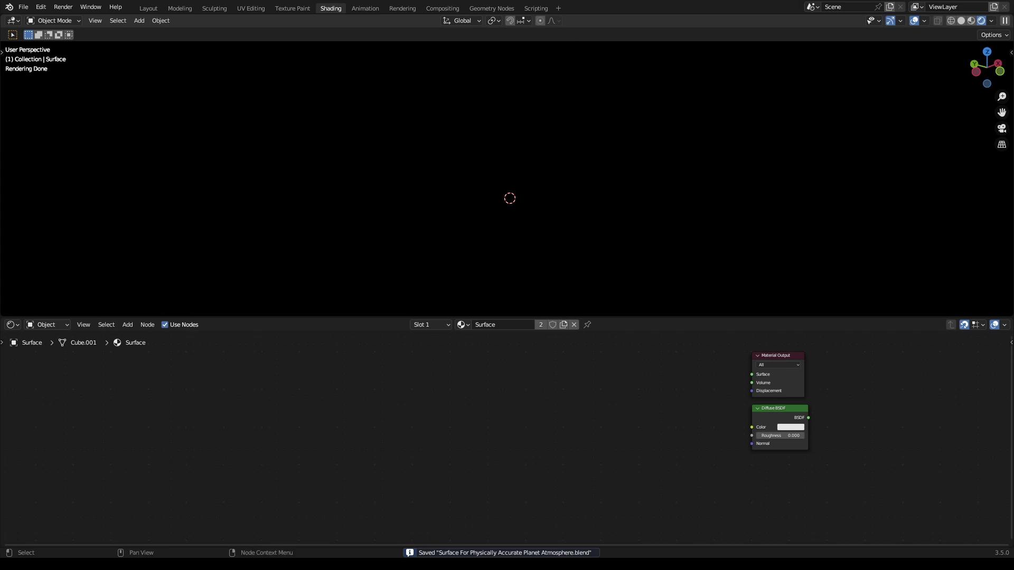
Add a Texture Coordinate node, preview its outputs on the sphere and move it left.
key("shift+a")
type("tex co")
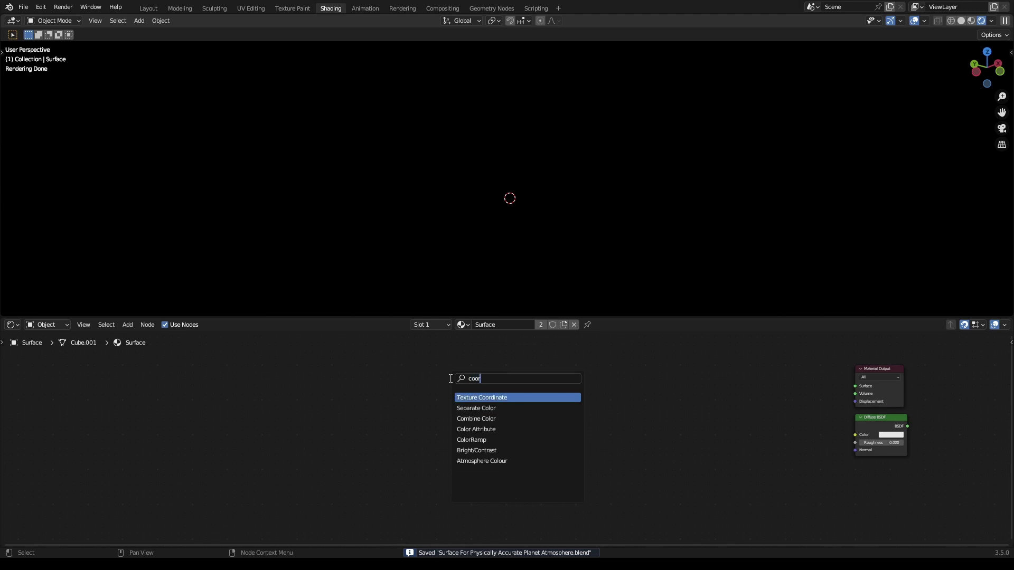
key("Return")
left_click(337, 364)
left_click(365, 371, "ctrl+shift")
left_click(365, 371, "ctrl+shift")
left_click(366, 371, "ctrl+shift")
left_click(366, 371, "ctrl+shift")
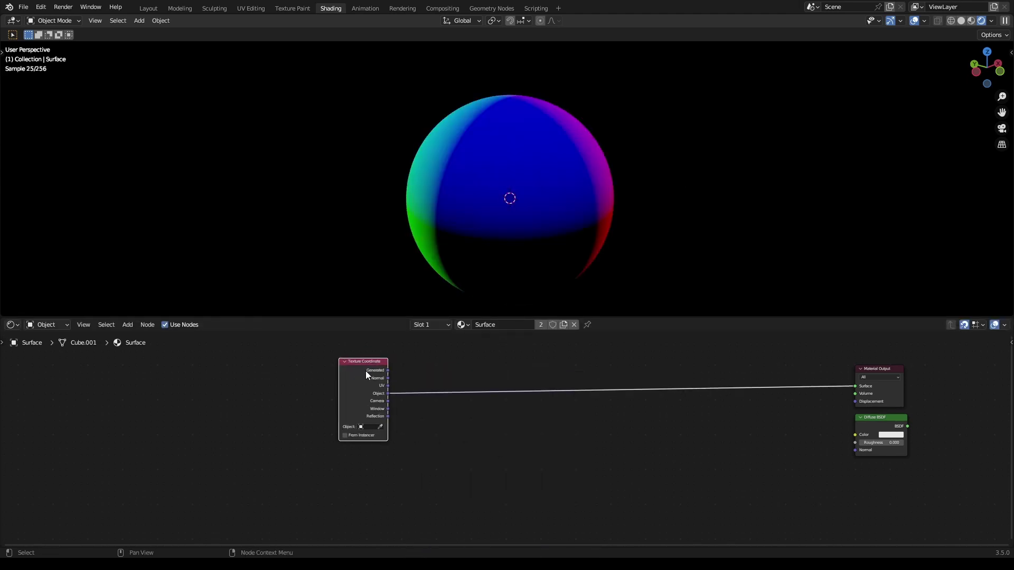
left_click_drag(365, 371, 228, 371)
left_click_drag(335, 408, 339, 408)
key("ctrl+s")
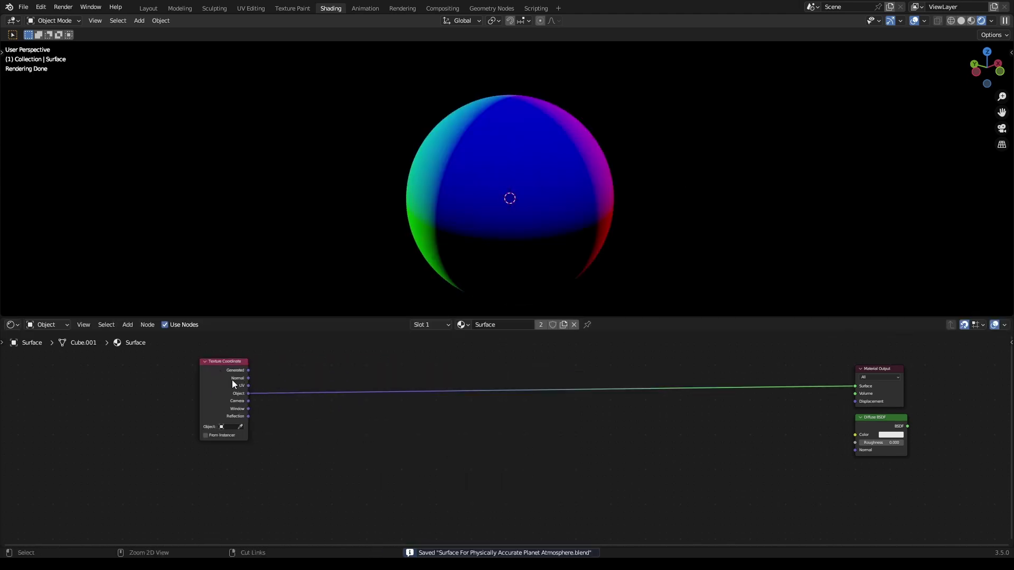
Cycle the preview back to the Object output, save, and cancel a trial link from Object.
left_click(233, 380, "ctrl+shift")
left_click(232, 380, "ctrl+shift")
left_click(232, 380, "ctrl+shift")
left_click(233, 381, "ctrl+shift")
left_click(232, 380, "ctrl+shift")
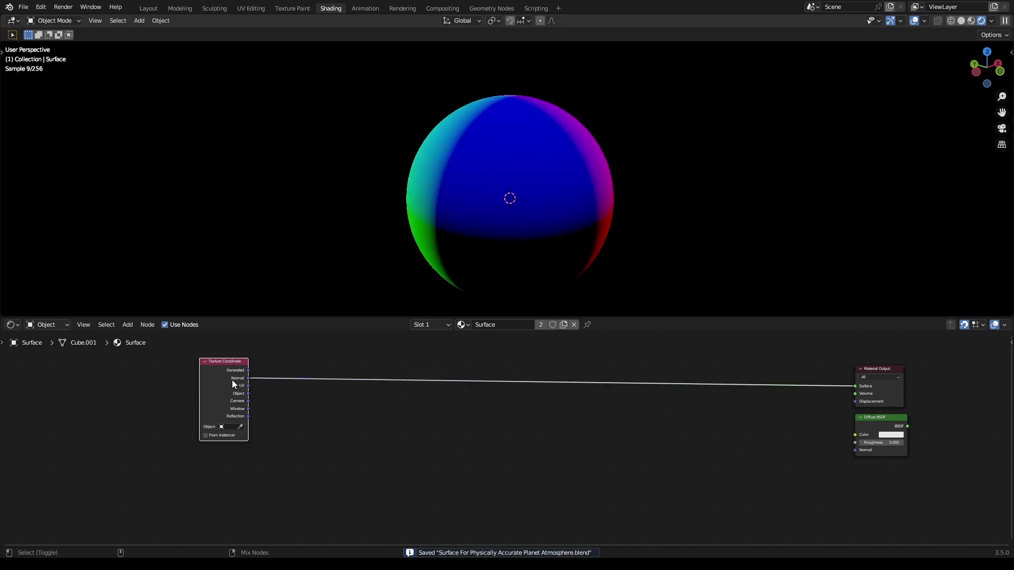
left_click(232, 381, "ctrl+shift")
left_click(233, 380, "ctrl+shift")
left_click(294, 409)
key("ctrl+s")
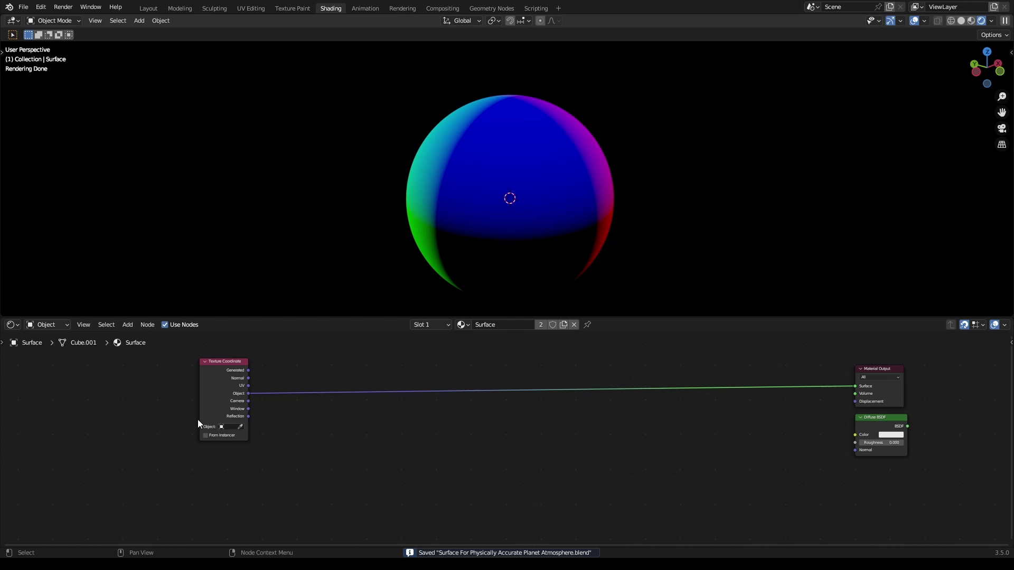
left_click_drag(248, 393, 291, 441)
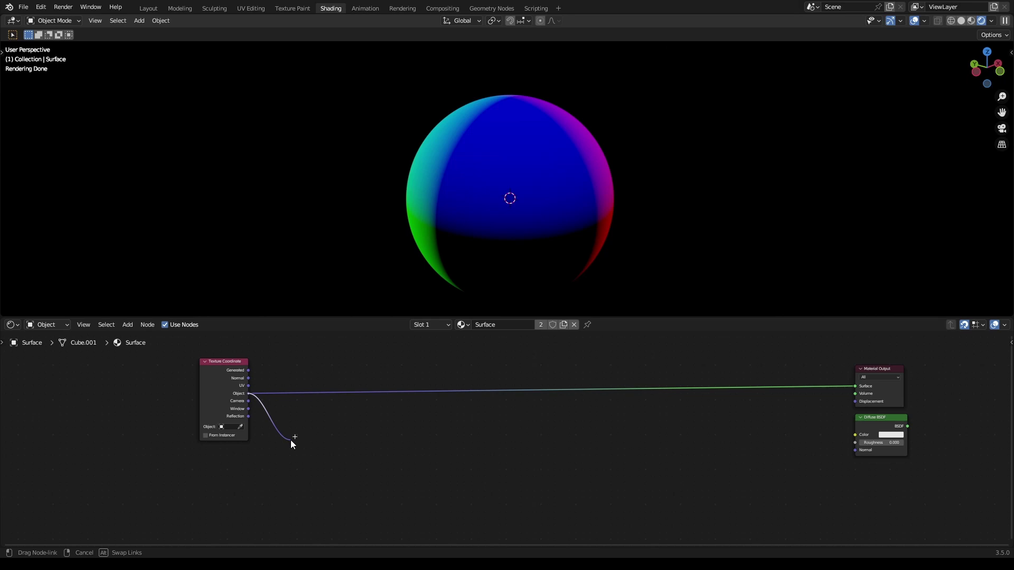
left_click_drag(291, 441, 317, 431)
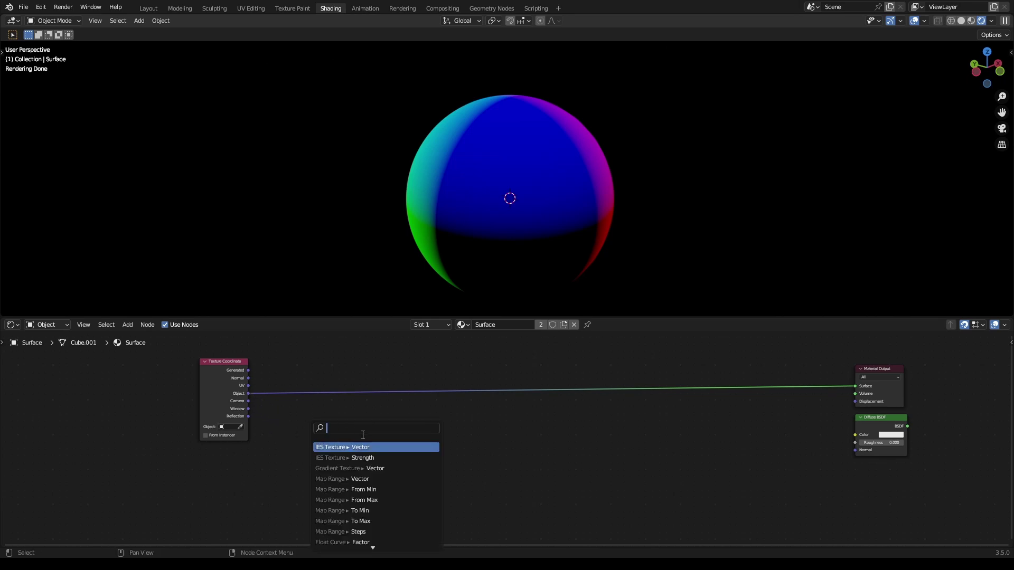
key("Escape")
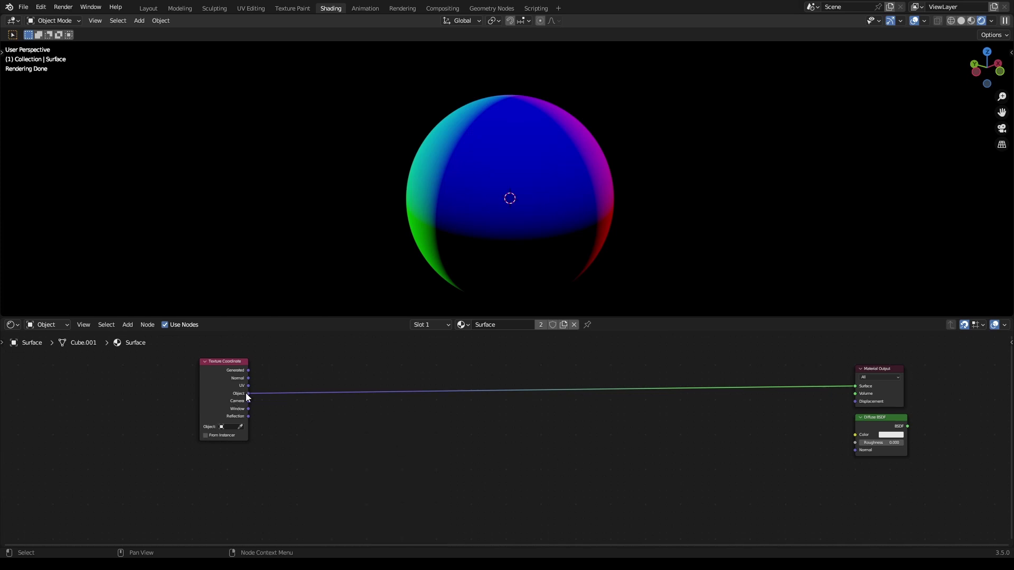
Add a Musgrave Texture linked from the Object output and position it.
left_click_drag(248, 394, 304, 427)
type("musg")
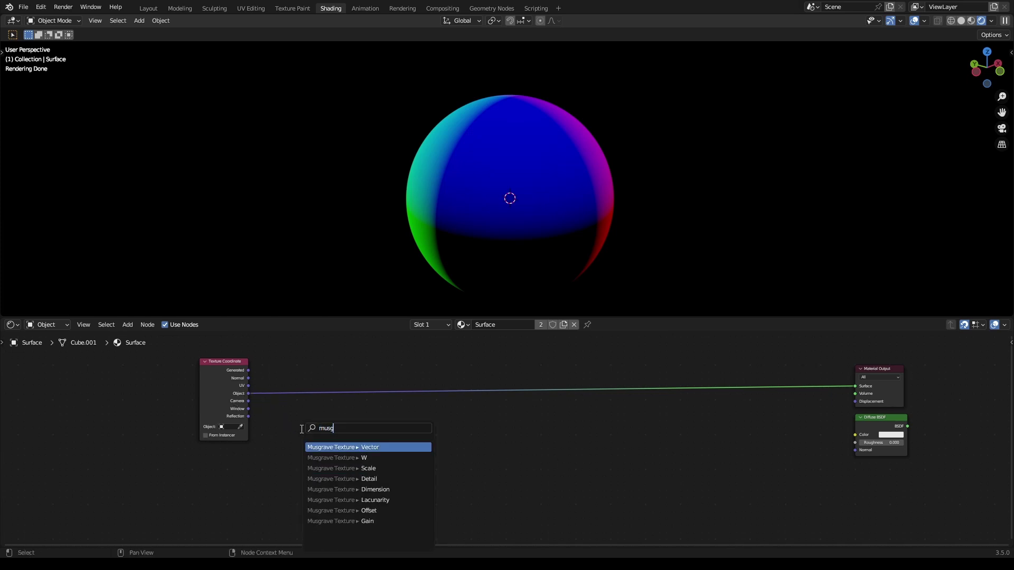
key("Return")
left_click(272, 423)
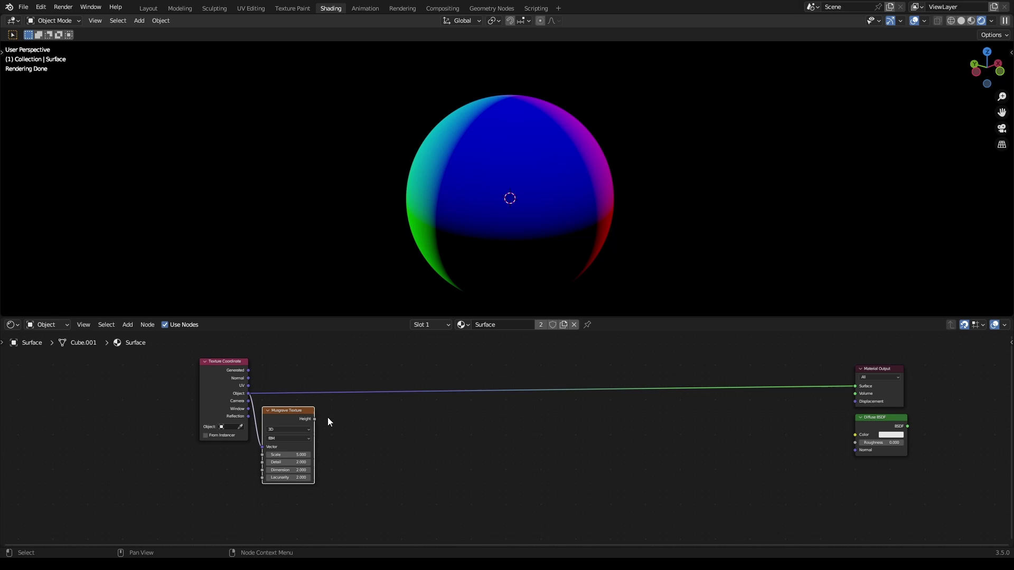
scroll(425, 423, "up", 1)
key("ctrl+s")
scroll(426, 424, "up", 1)
left_click_drag(297, 404, 286, 406)
left_click(349, 429)
key("ctrl+s")
middle_click_drag(349, 430, 393, 420)
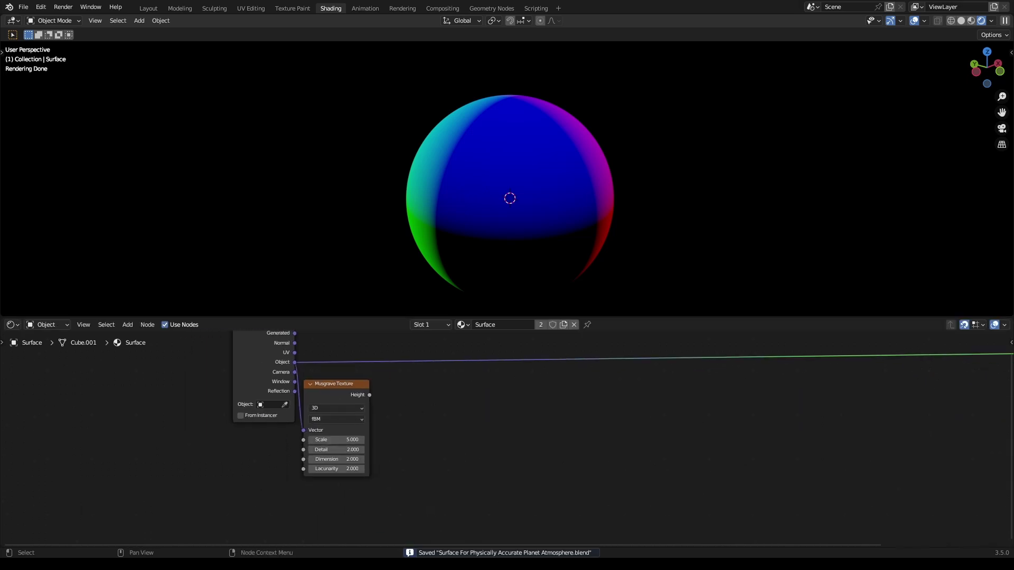
Set the Musgrave type to Ridged Multifractal with Detail 15.
left_click(352, 420)
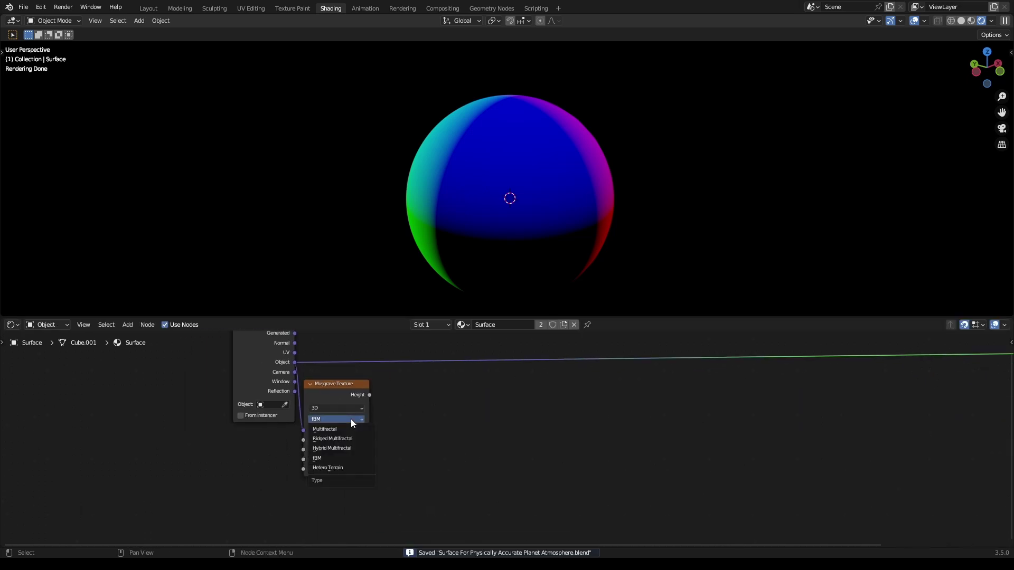
left_click(332, 439)
scroll(417, 430, "up", 1)
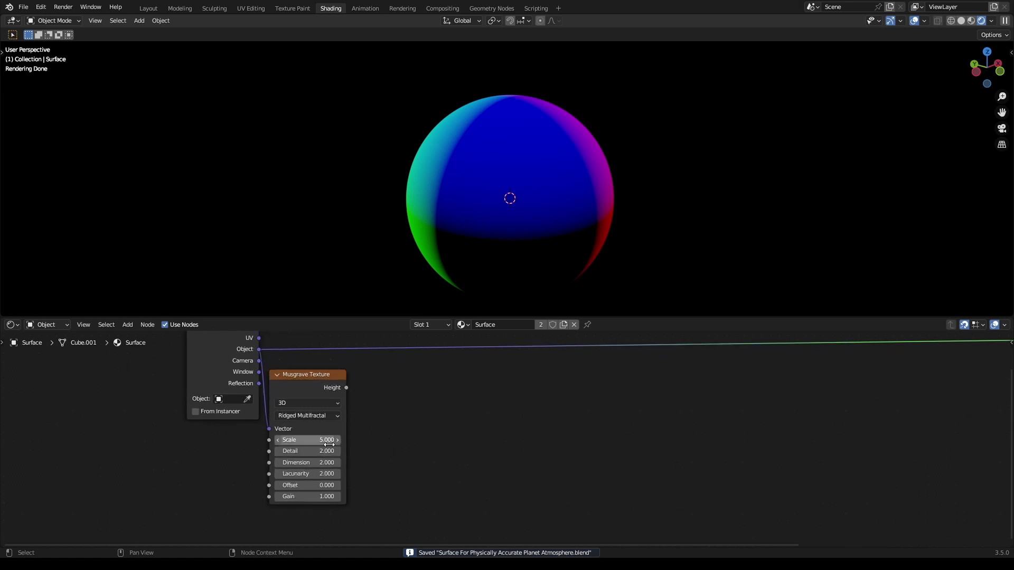
left_click(307, 451)
type("15")
key("Return")
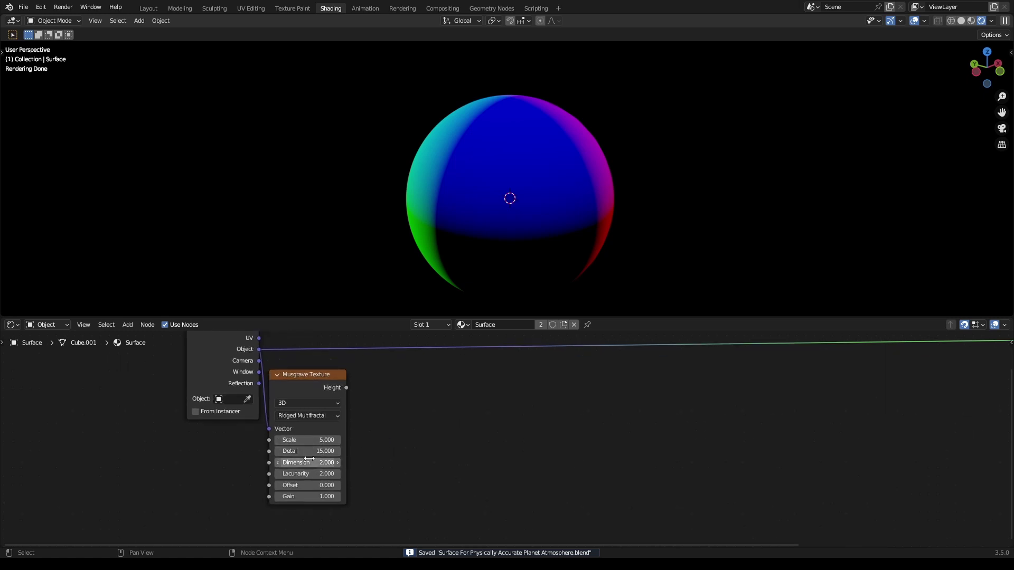
Set the Musgrave Dimension to 0.15 and Gain to 300.
left_click(307, 461)
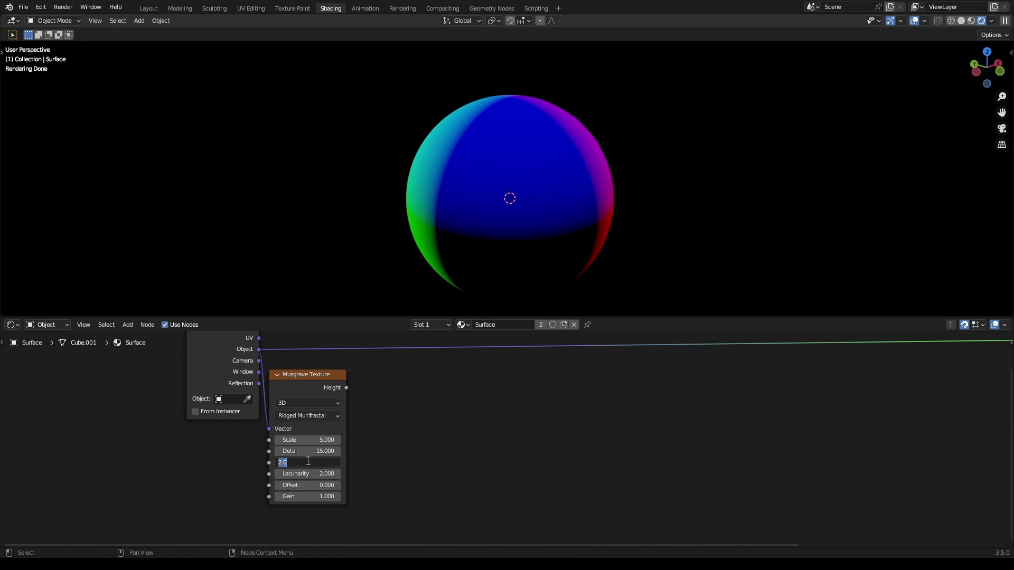
type("0.3")
key("Return")
left_click(307, 465)
type("150")
key("Return")
key("ctrl+s")
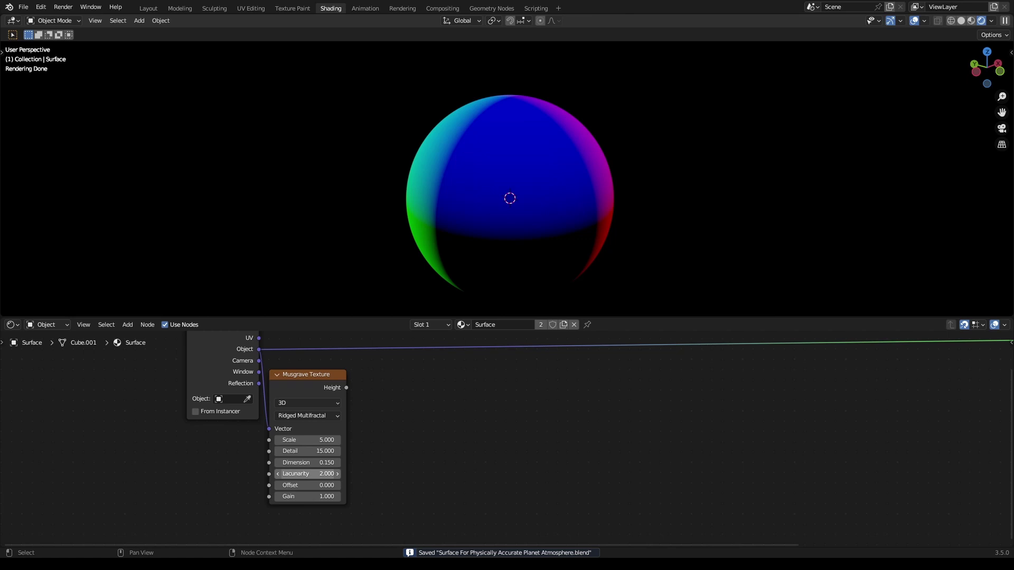
left_click(319, 497)
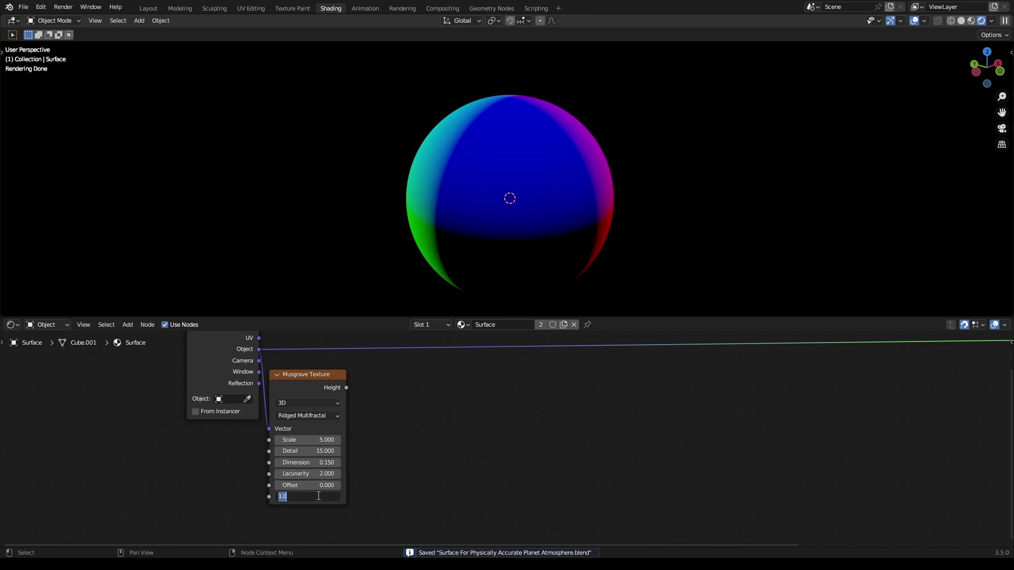
type("256")
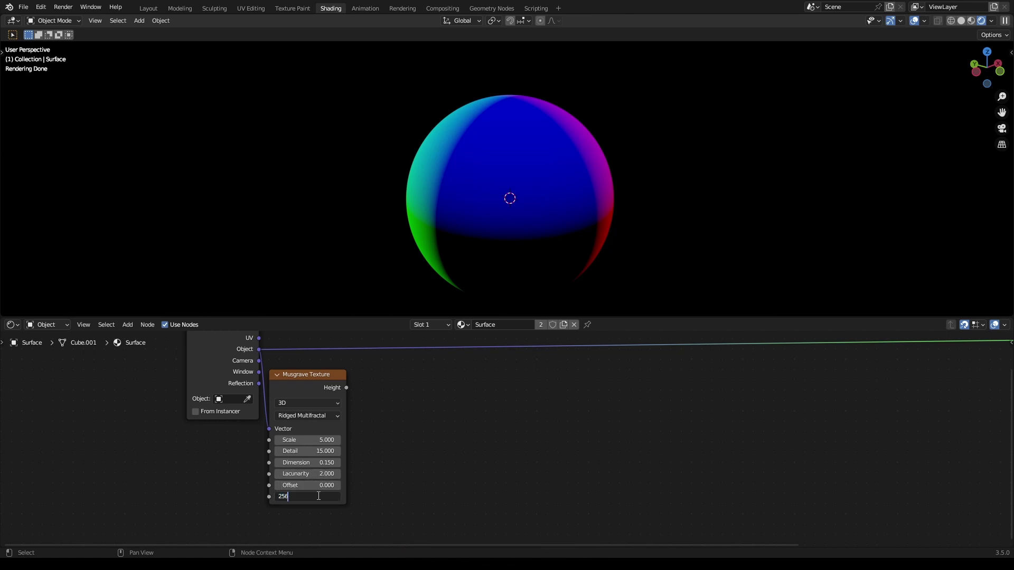
type("300")
key("Return")
Save, frame all nodes and route the Musgrave Height output to the Material Output.
key("ctrl+s")
key("Home")
left_click(319, 405, "ctrl+shift")
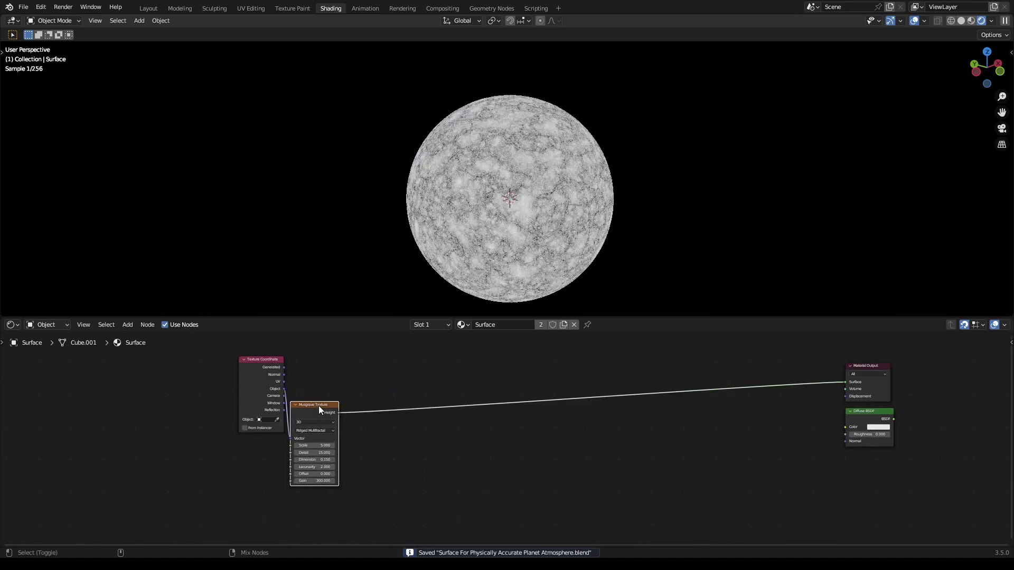
scroll(569, 242, "up", 6)
scroll(570, 242, "down", 6)
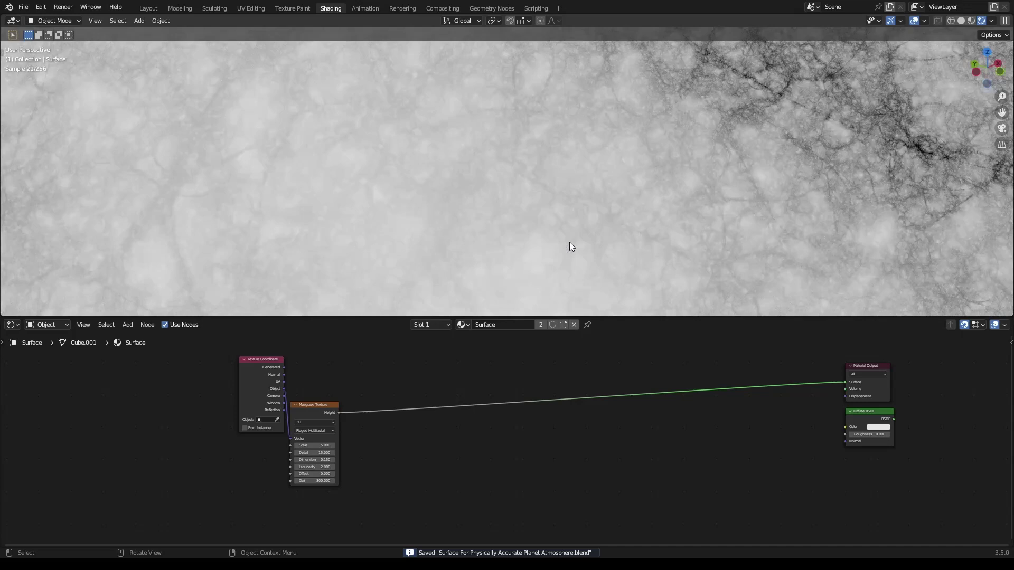
middle_click_drag(345, 418, 392, 424)
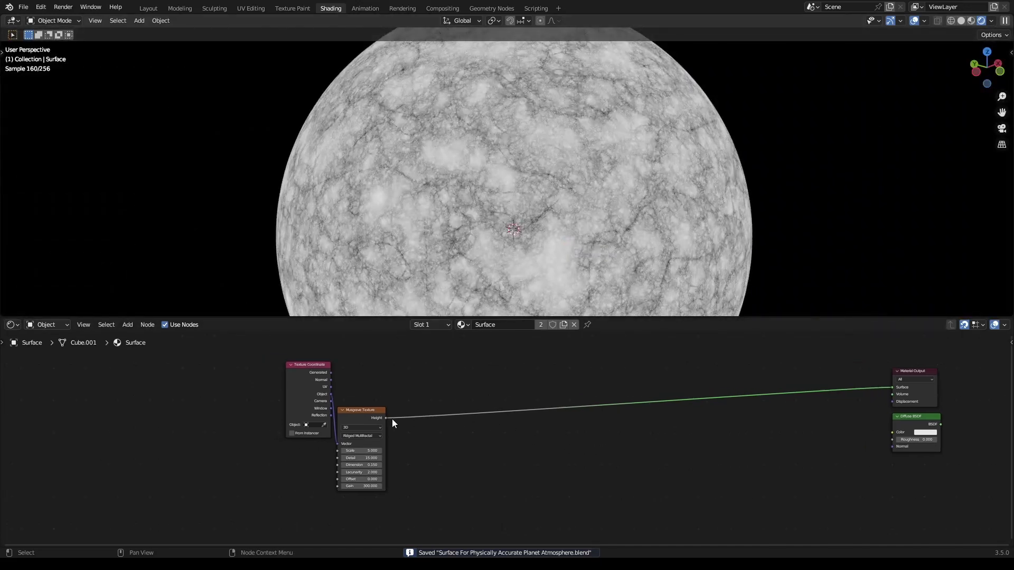
middle_click_drag(416, 389, 422, 436)
scroll(470, 370, "up", 2)
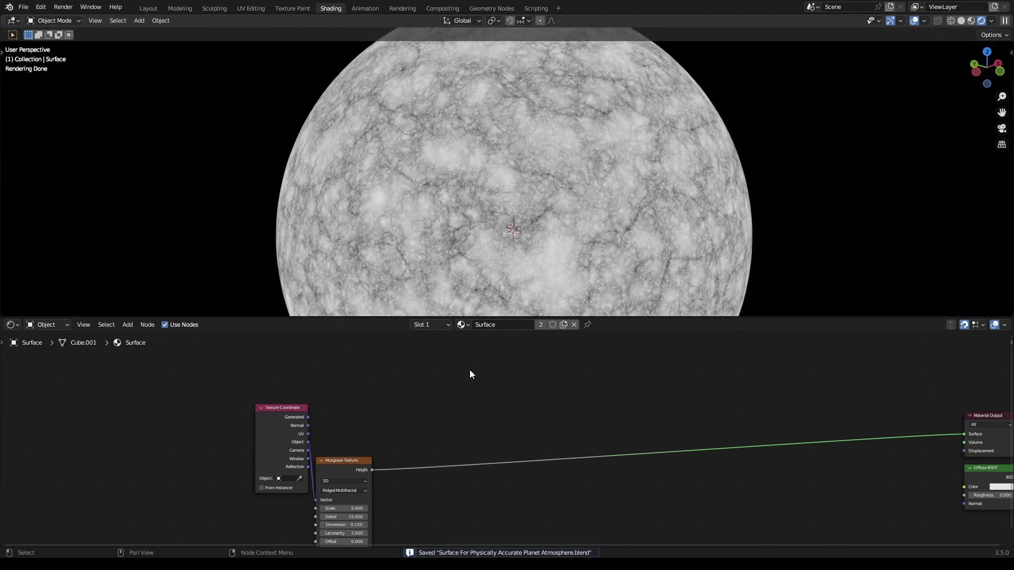
Add a Mix node set to the Color data type beside the texture nodes.
key("shift+a")
left_click(471, 371)
type("mix")
key("Return")
left_click(493, 364)
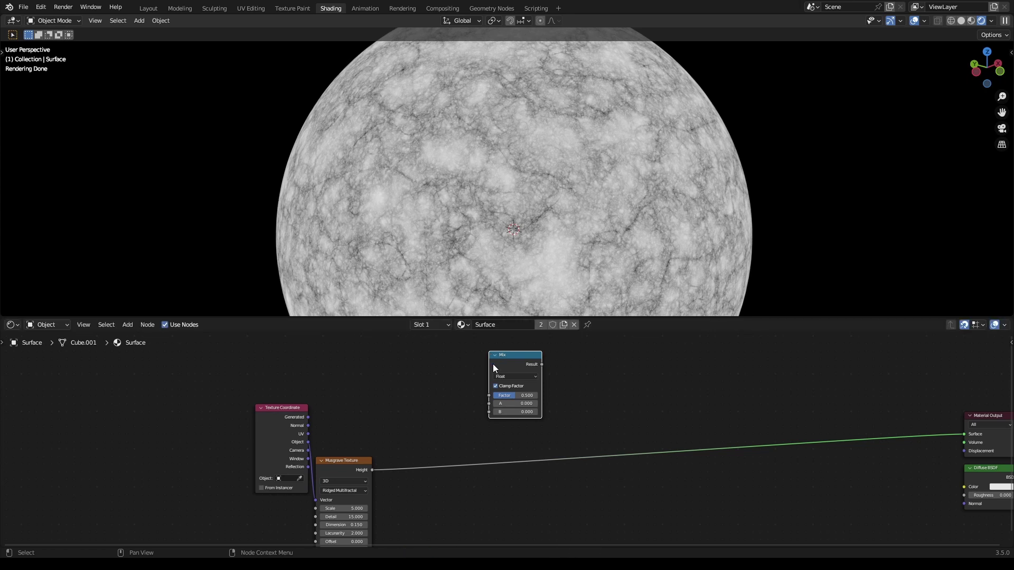
left_click(509, 377)
left_click(507, 402)
left_click_drag(511, 356, 421, 370)
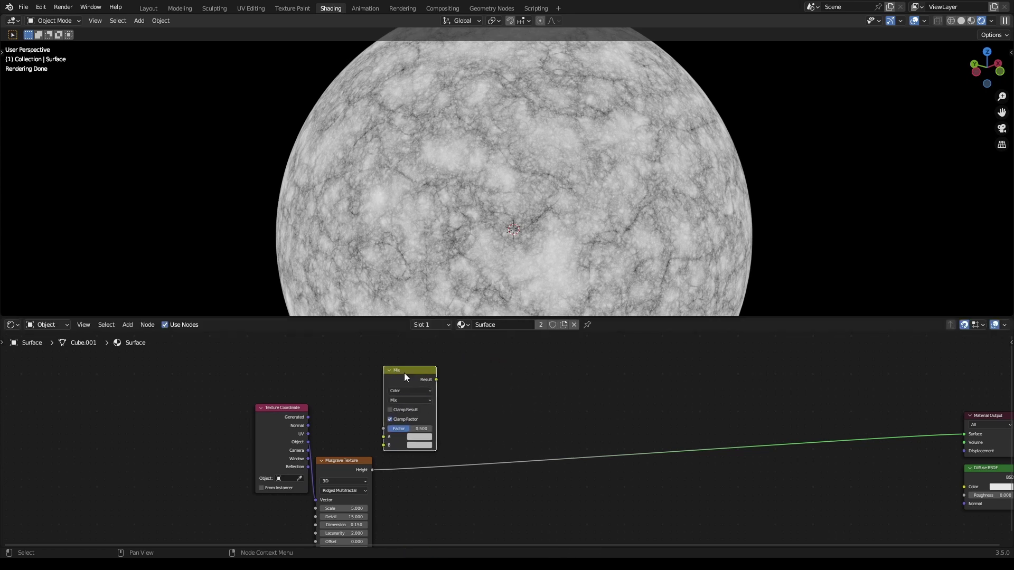
Wire the Object coordinates into Mix A and the Mix Result to the Material Output.
left_click_drag(307, 443, 387, 446)
left_click(397, 373, "ctrl+shift")
key("ctrl+s")
middle_click_drag(492, 413, 455, 428)
scroll(446, 427, "up", 3)
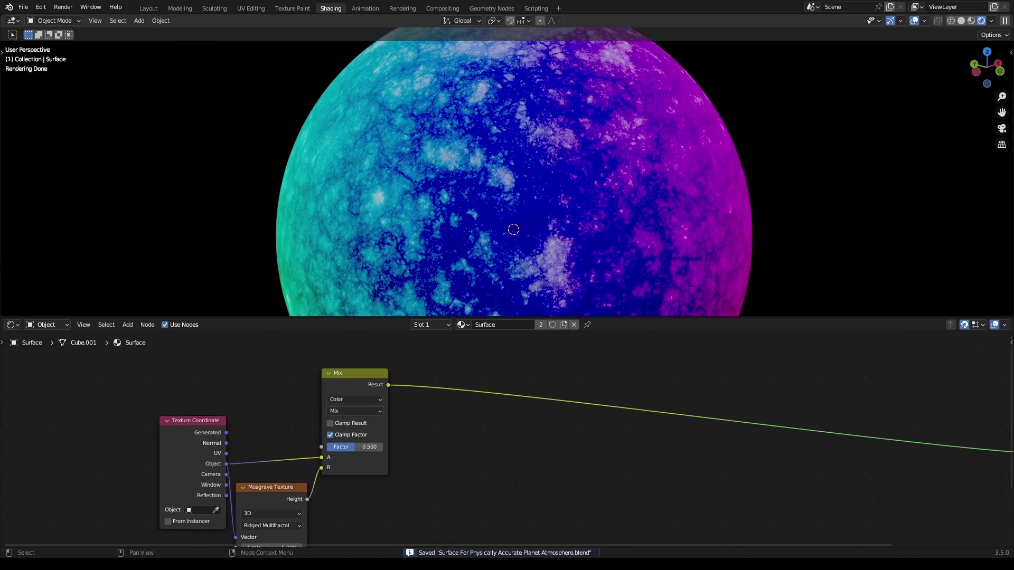
scroll(446, 443, "down", 2)
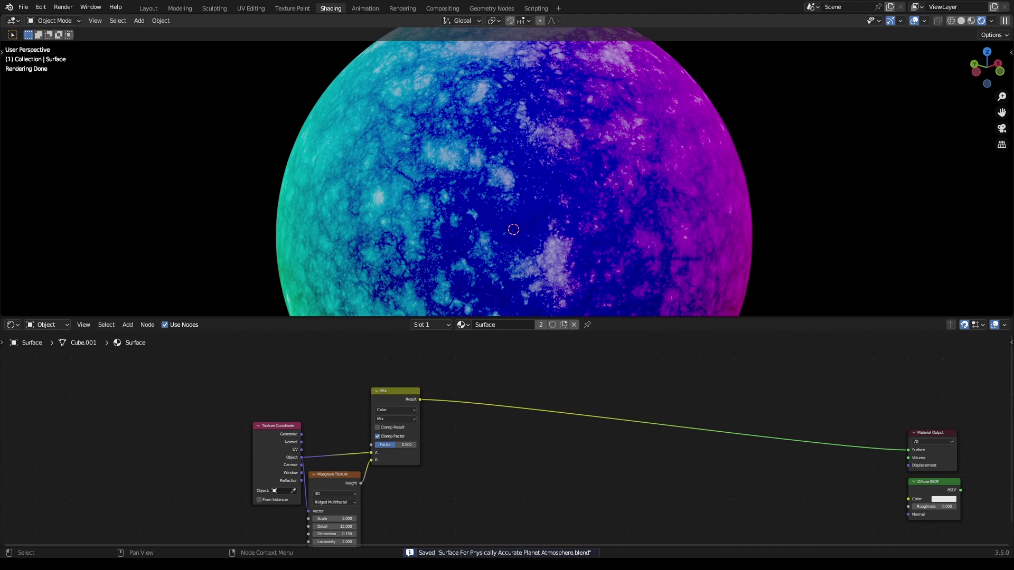
scroll(427, 430, "down", 1)
Duplicate the Musgrave Texture node and place the copy beside the original.
left_click(357, 445)
key("shift+d")
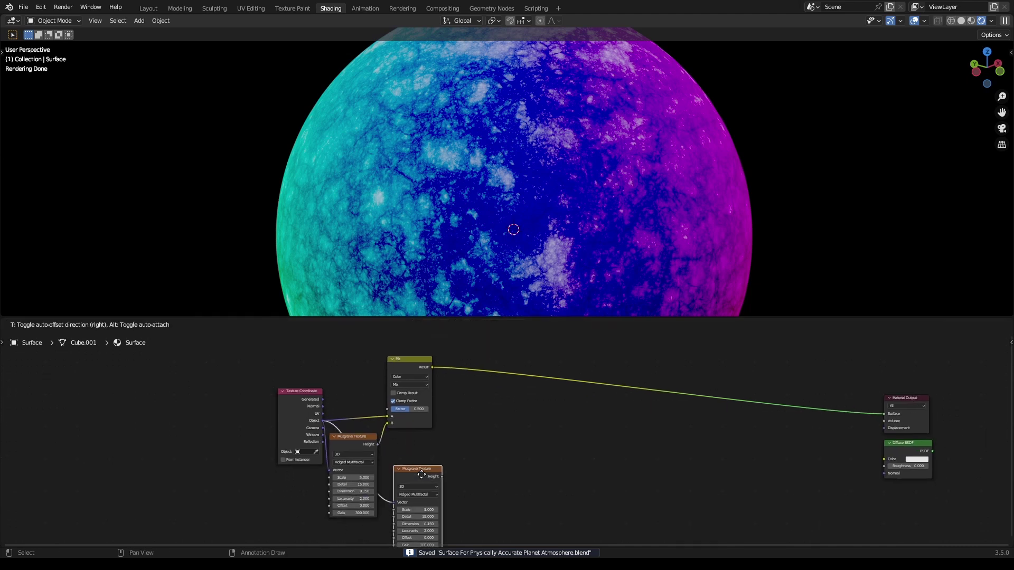
left_click(416, 458)
scroll(478, 476, "up", 1)
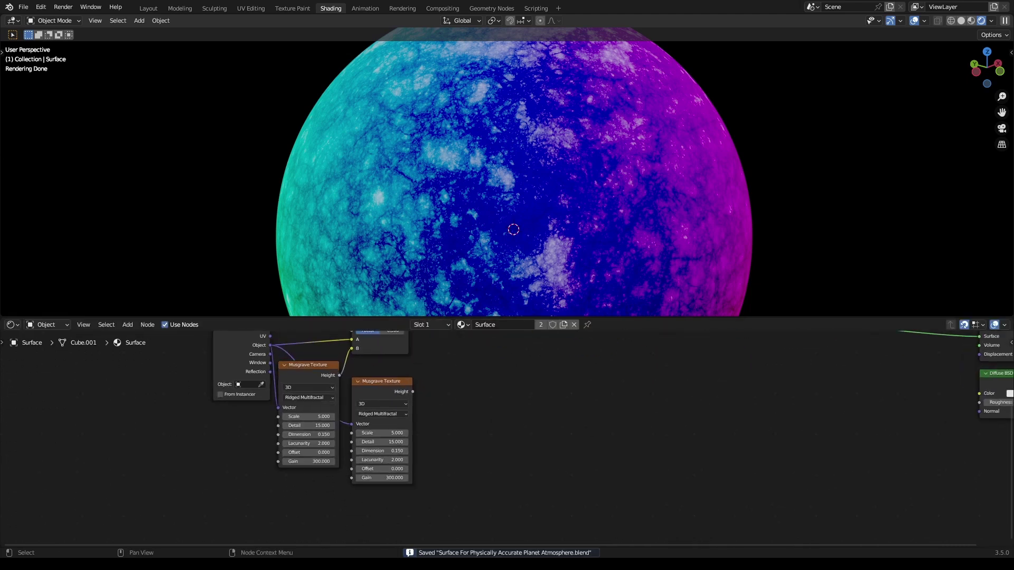
scroll(496, 449, "up", 1)
left_click(373, 433)
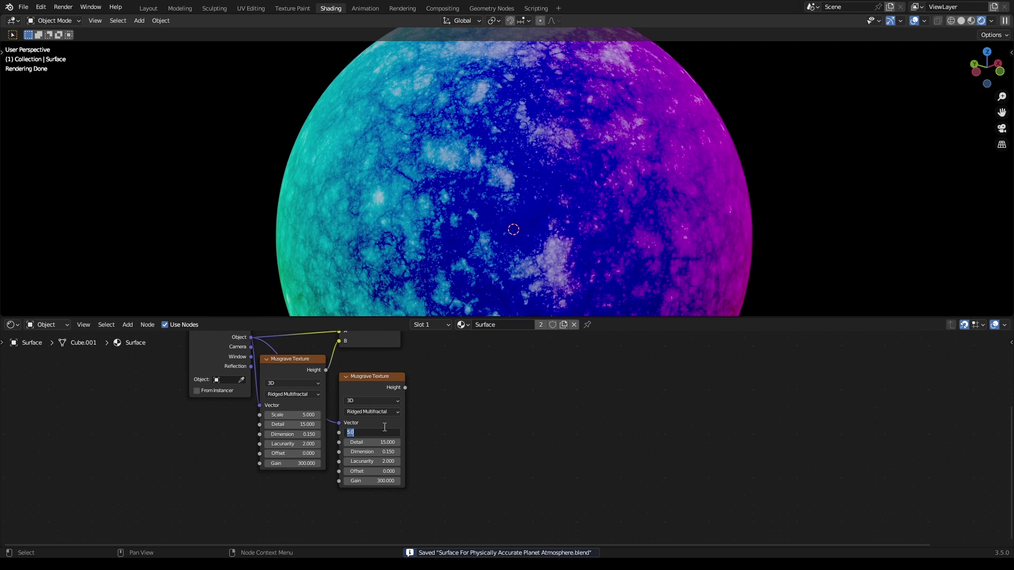
key("Escape")
Raise the copy's Scale to 6.000 and compare both Musgrave outputs on the planet.
left_click(323, 365, "ctrl+shift")
left_click(385, 384, "ctrl+shift")
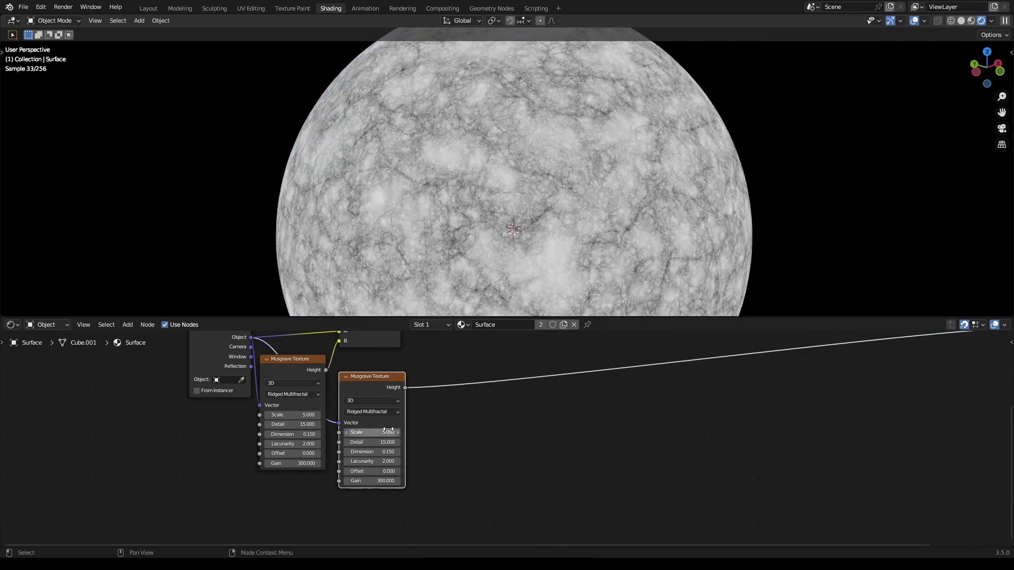
left_click_drag(389, 431, 401, 431)
left_click(300, 373, "ctrl+shift")
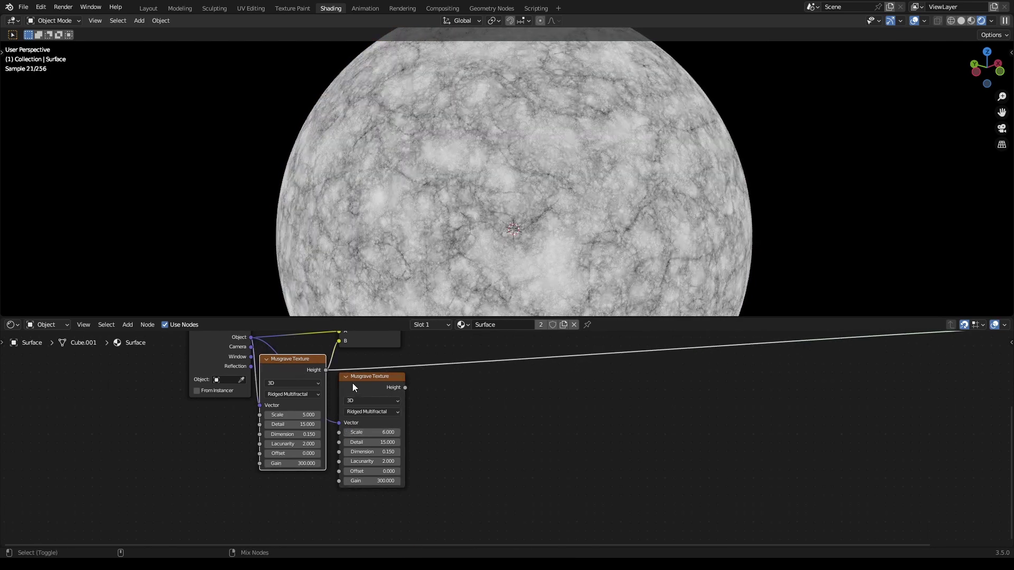
left_click(354, 388, "ctrl+shift")
key("ctrl+s")
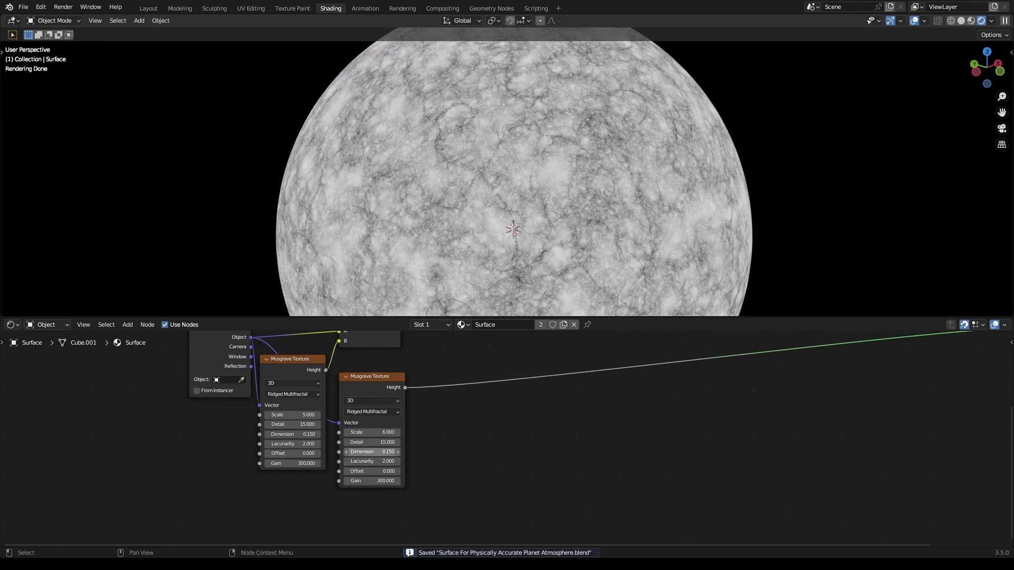
Set the first Musgrave's Dimension to 0.300 and save.
left_click(309, 435)
key("BackSpace")
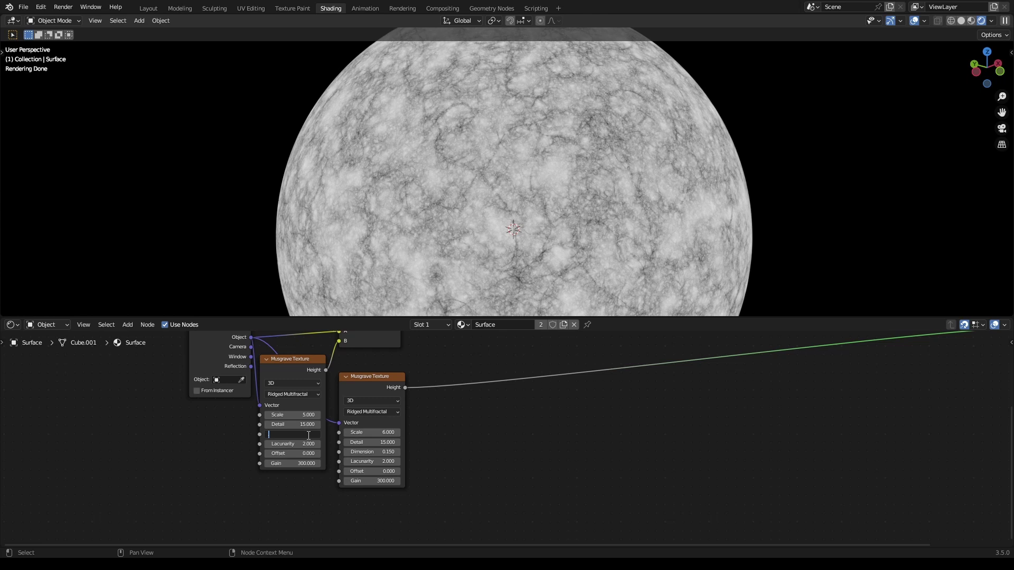
type(".3")
key("Return")
key("ctrl+s")
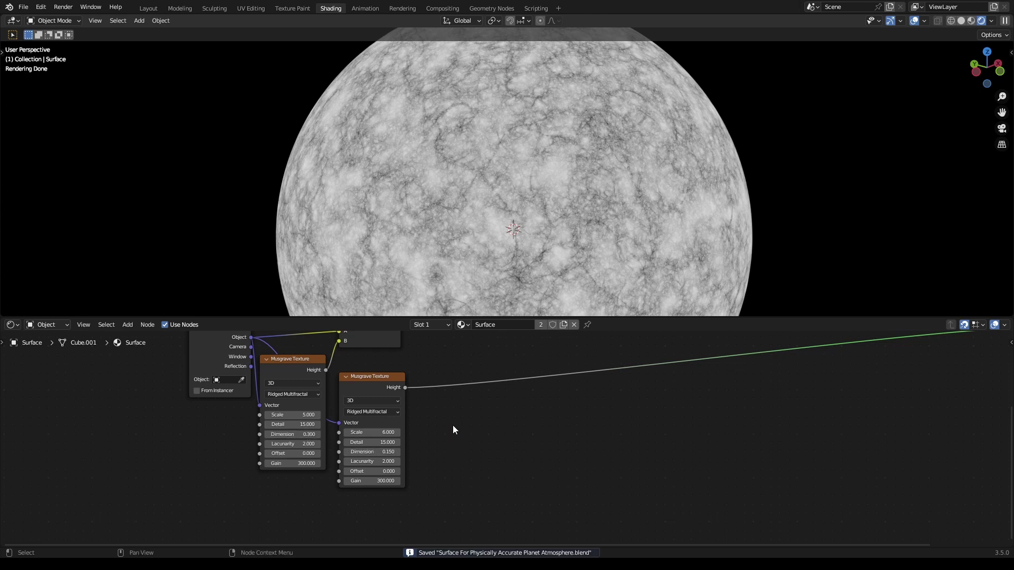
Preview the first Musgrave, then the Scale-6 copy, on the planet again.
left_click(309, 371, "ctrl+shift")
left_click(393, 379, "ctrl+shift")
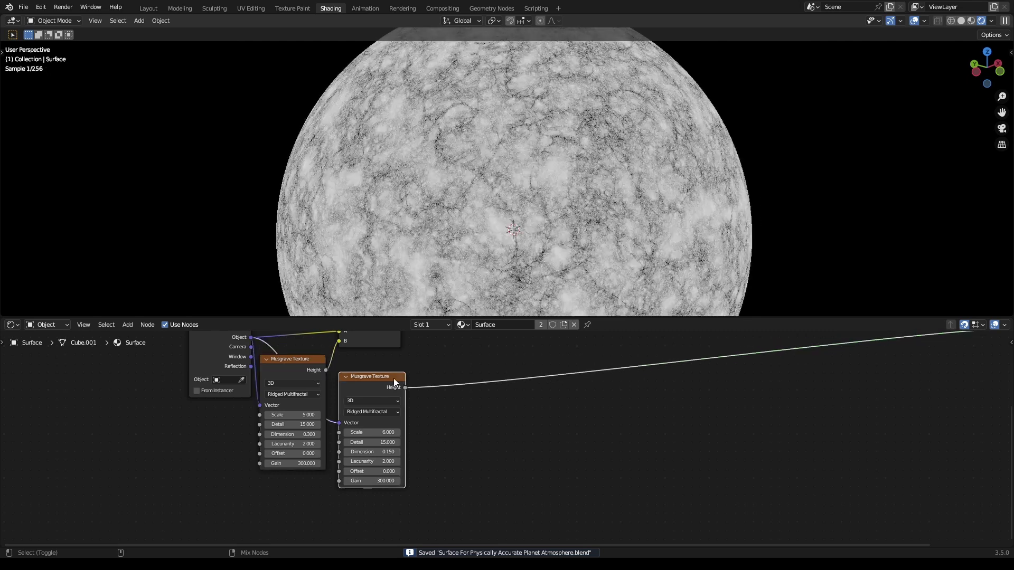
left_click(477, 405)
middle_click_drag(477, 405, 438, 431)
scroll(429, 443, "up", 1)
scroll(421, 455, "up", 1)
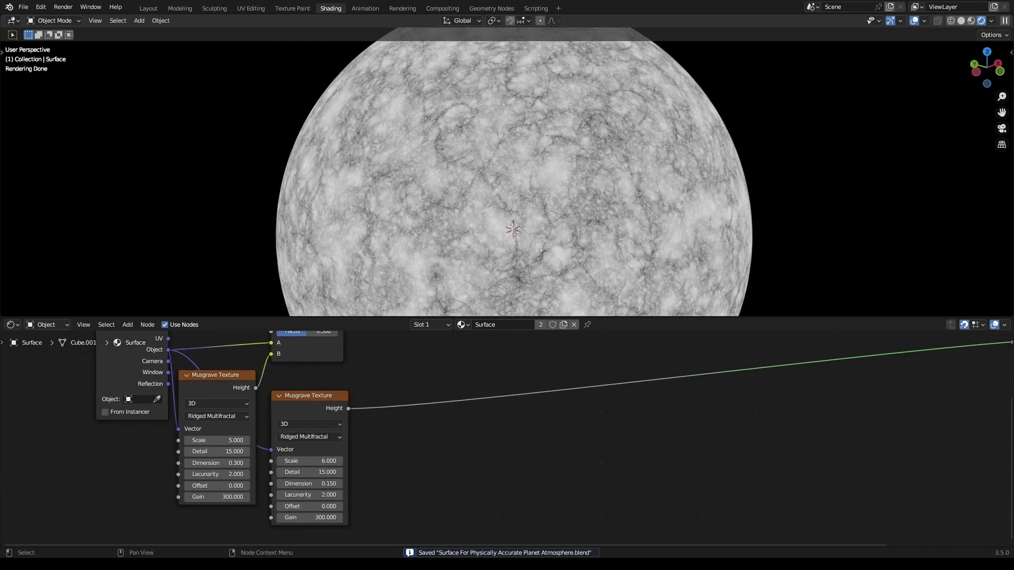
scroll(421, 451, "down", 3)
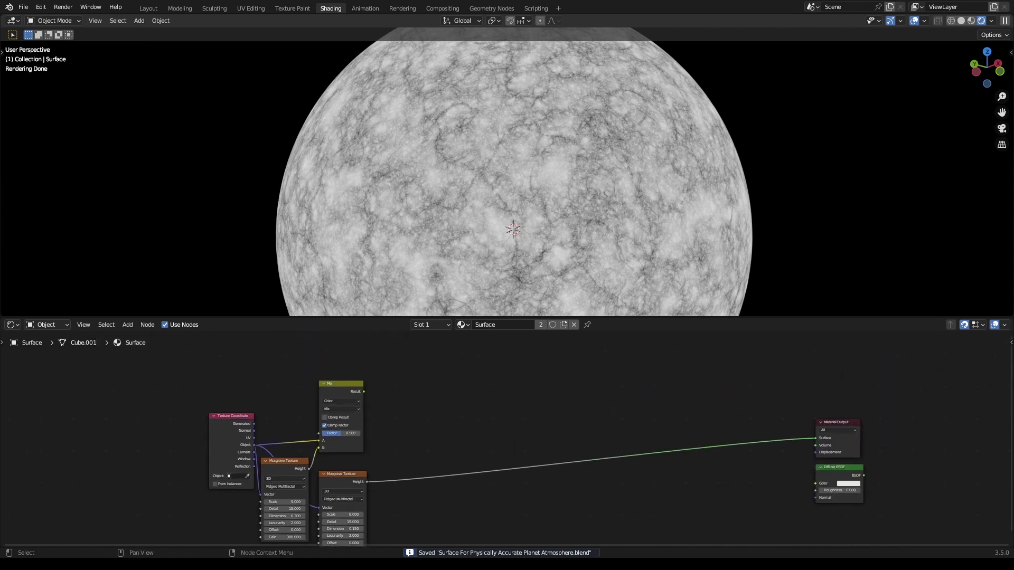
Move a Musgrave node beside the Mix node and feed the Mix Result into its Vector.
scroll(419, 442, "up", 1)
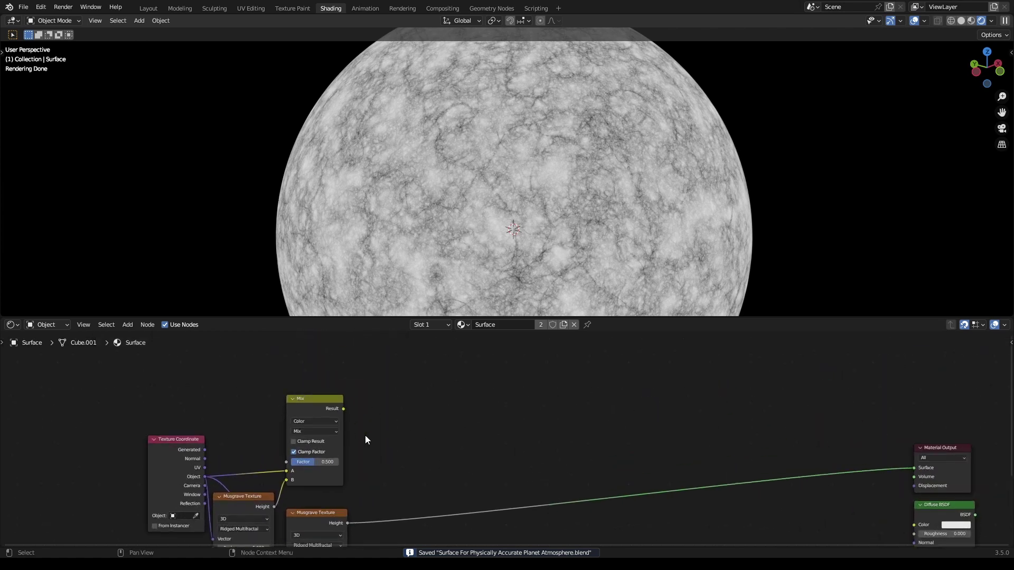
left_click_drag(316, 511, 395, 395)
scroll(366, 403, "up", 1)
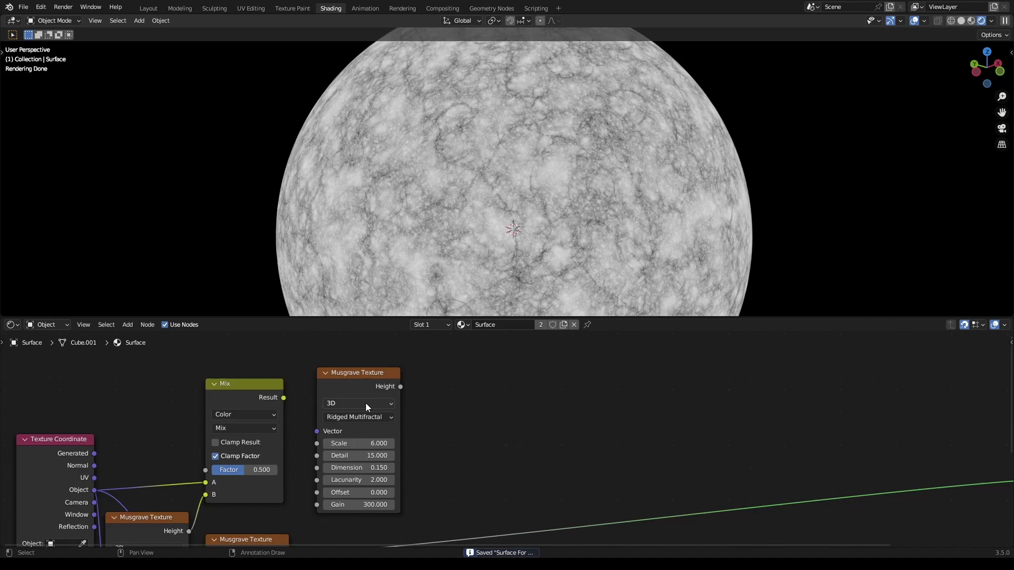
left_click_drag(272, 399, 317, 431)
left_click(375, 382, "ctrl+shift")
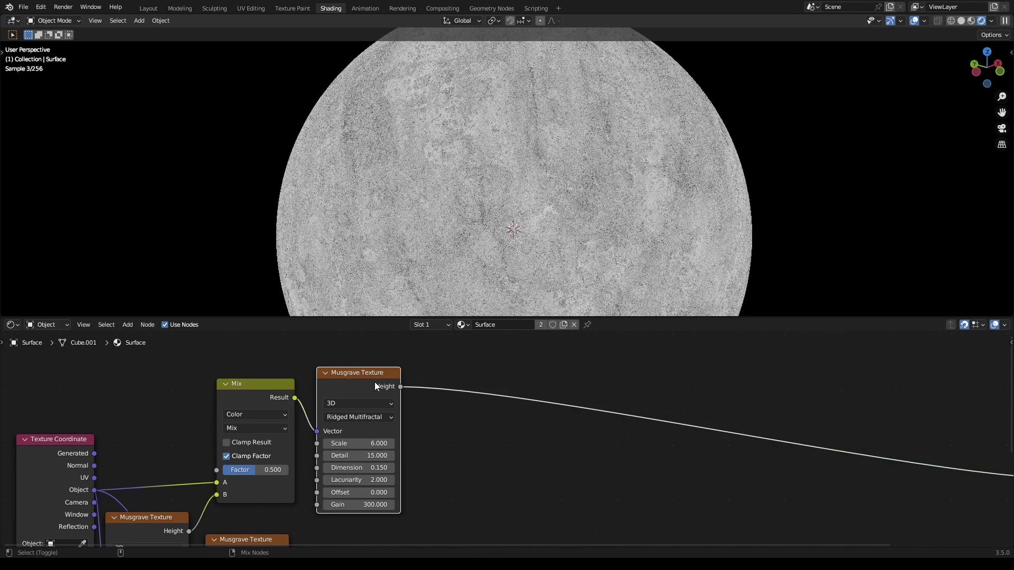
key("ctrl+s")
scroll(491, 446, "up", 1)
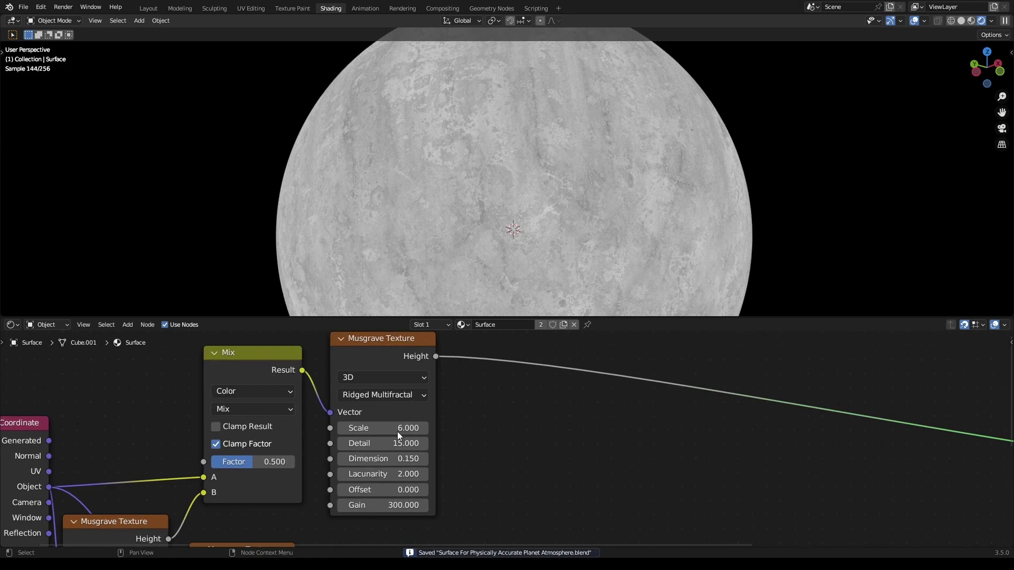
Set the warped Musgrave's Scale to 5.000 and Dimension to 0.250.
left_click(341, 428)
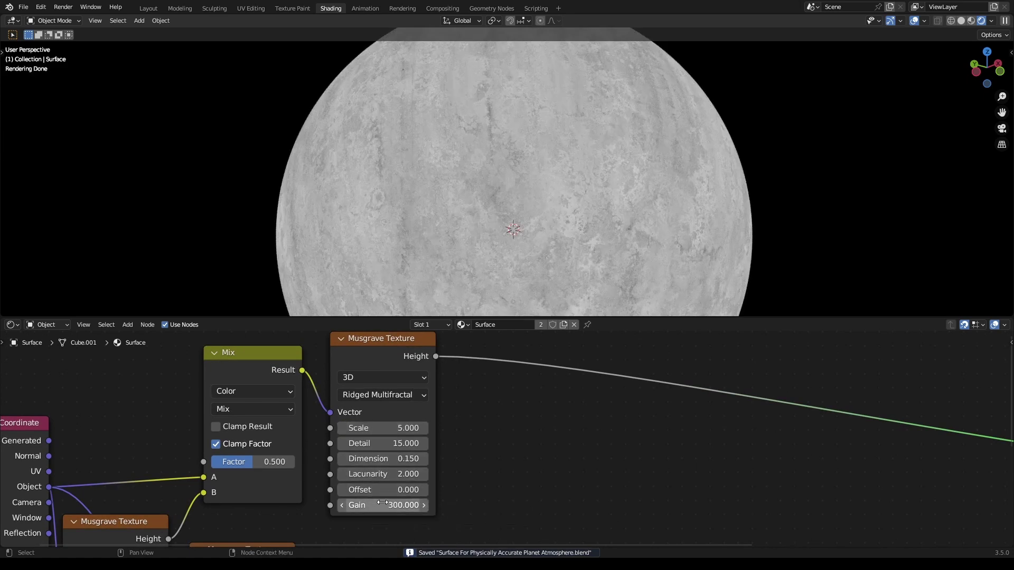
left_click(388, 459)
type(".2")
key("Return")
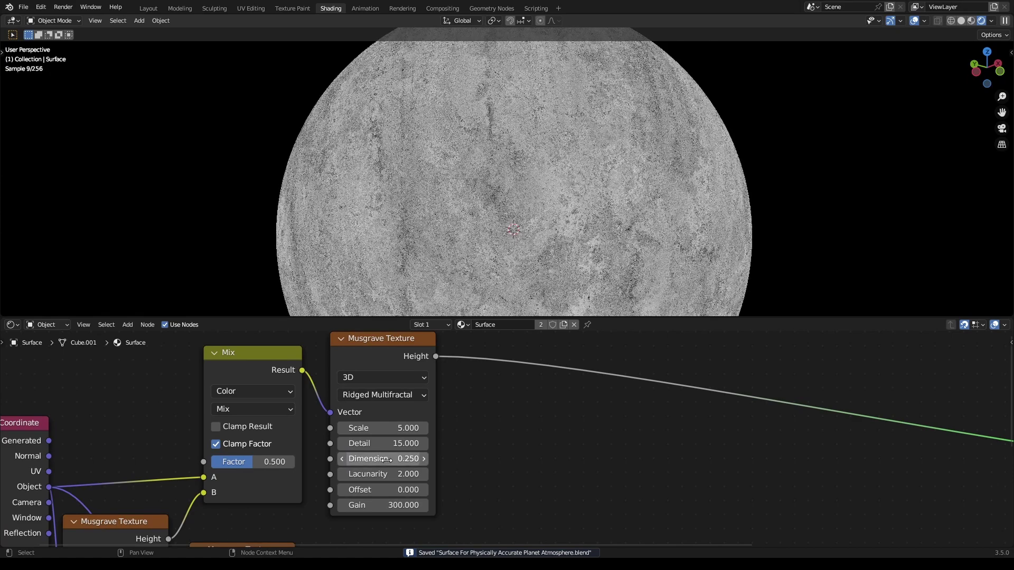
left_click_drag(404, 459, 389, 459)
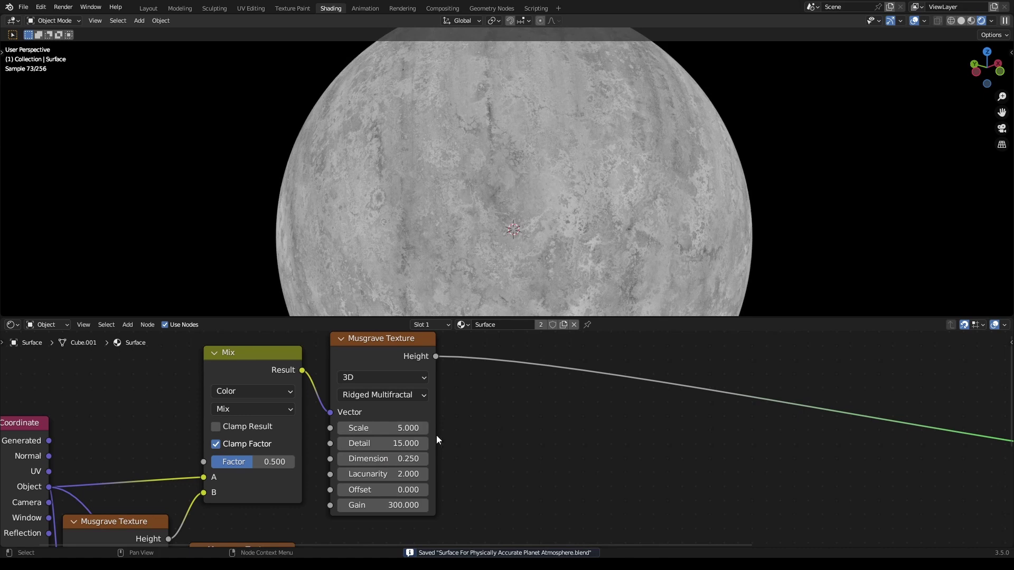
scroll(447, 426, "down", 4)
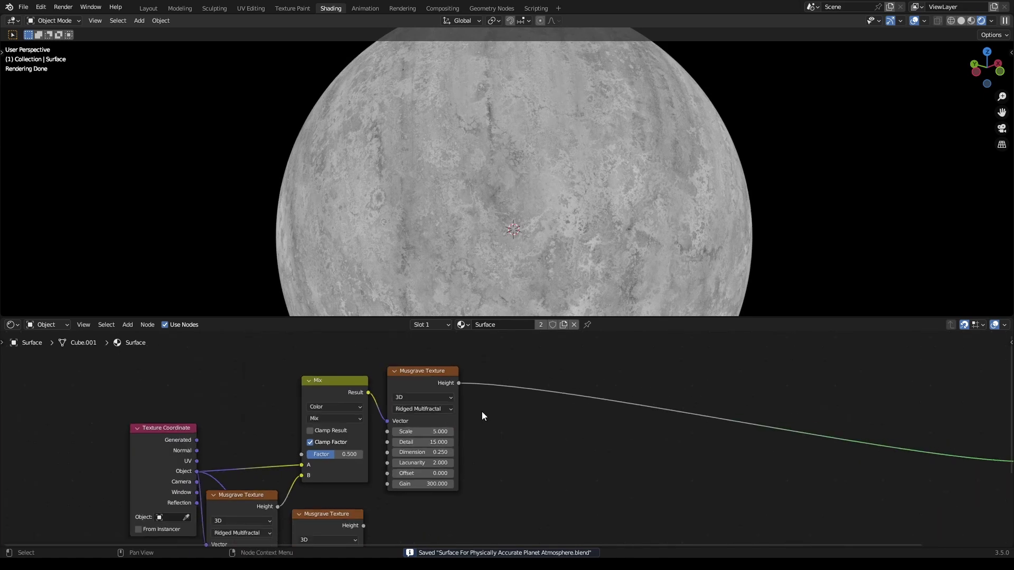
Duplicate the Mix node and set the copy's blend mode to Darken.
key("shift+d")
left_click(531, 437)
scroll(530, 434, "up", 2)
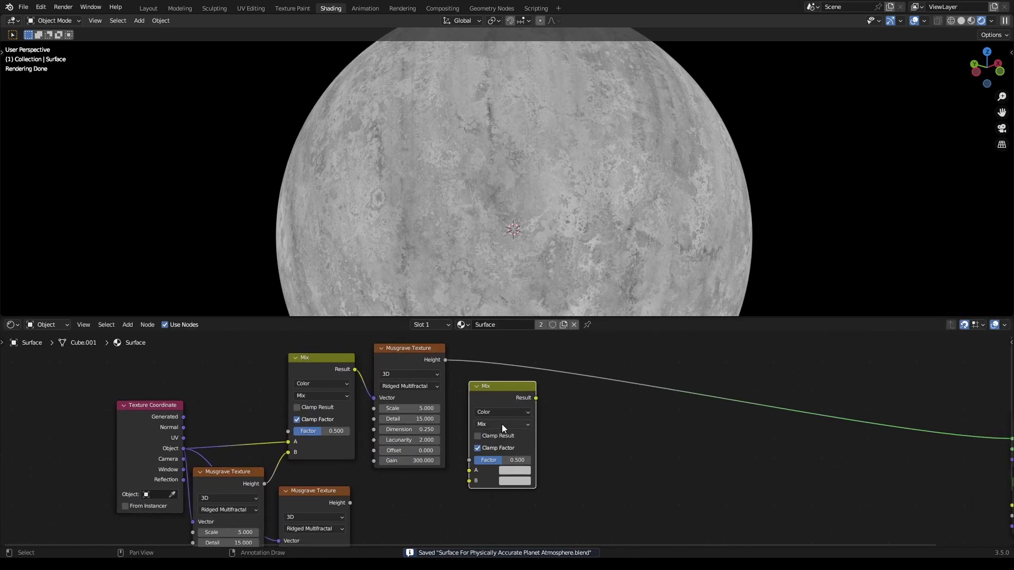
left_click(501, 424)
left_click(488, 398)
left_click(501, 424)
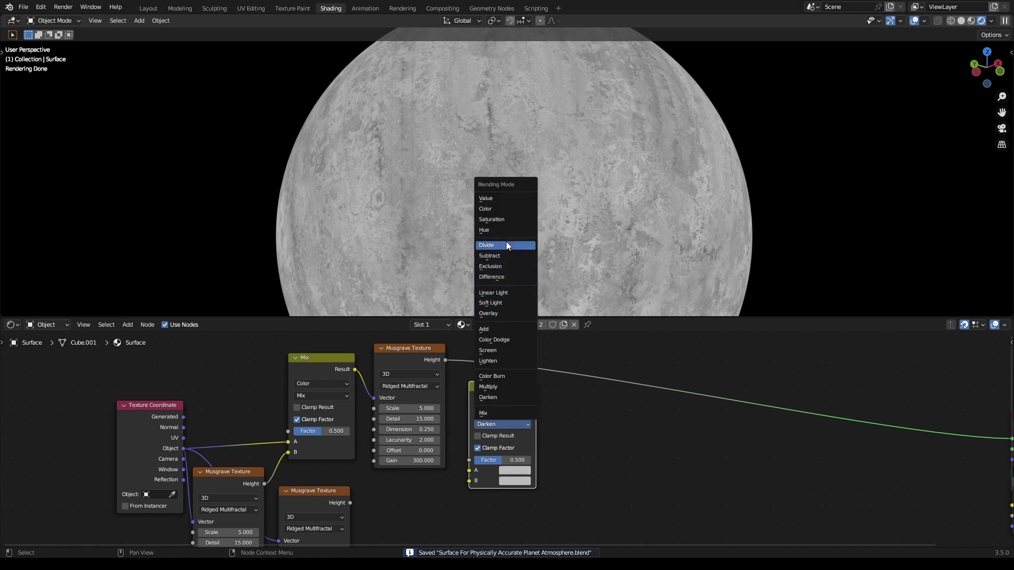
left_click(498, 426)
scroll(522, 414, "down", 2)
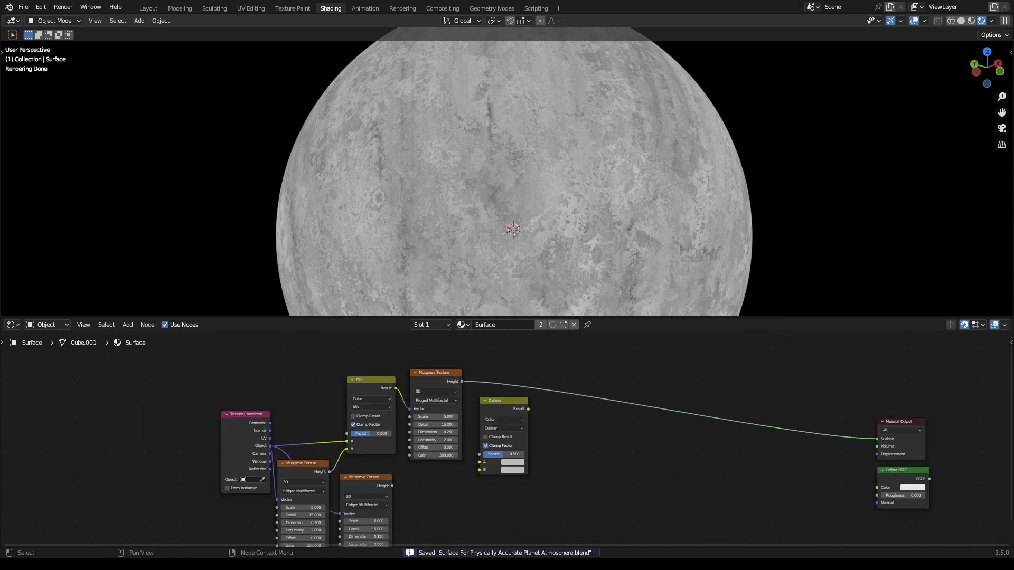
Insert the Darken node before the output at Factor 1.000, with the Scale-6 Musgrave Height in B.
left_click_drag(502, 473, 538, 412)
left_click(599, 432)
middle_click_drag(427, 476, 430, 456)
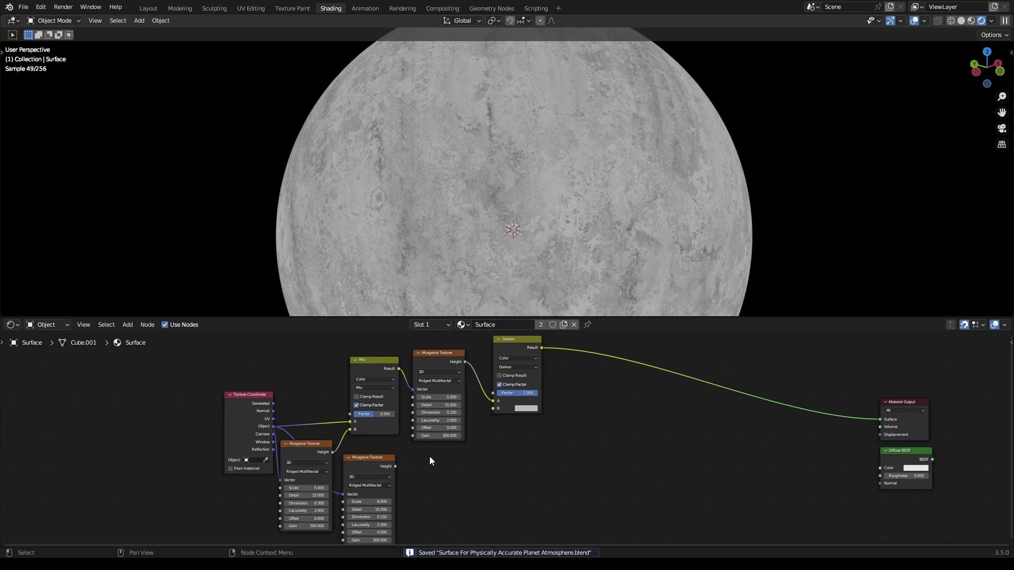
left_click_drag(392, 467, 494, 410)
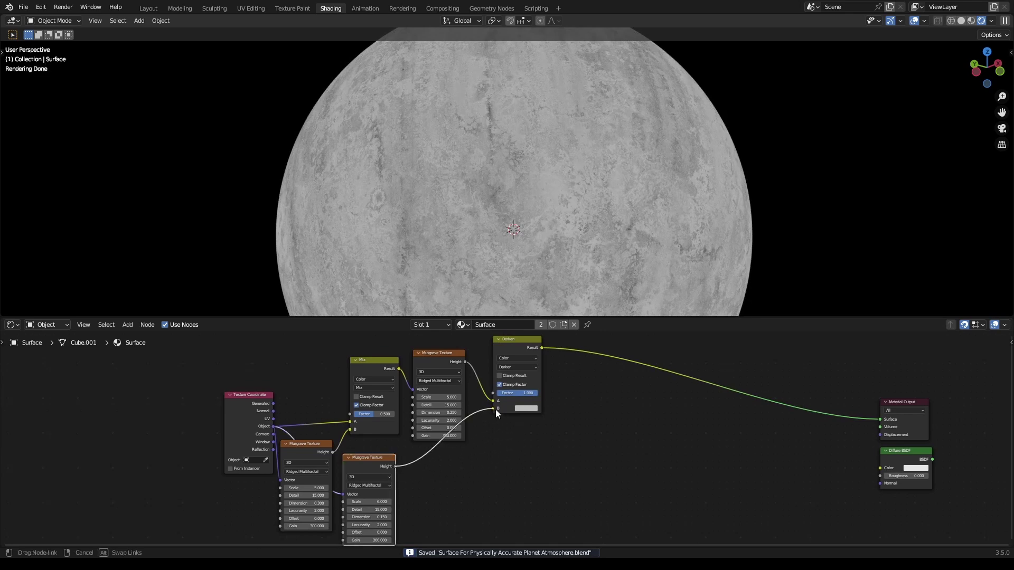
scroll(512, 450, "up", 1)
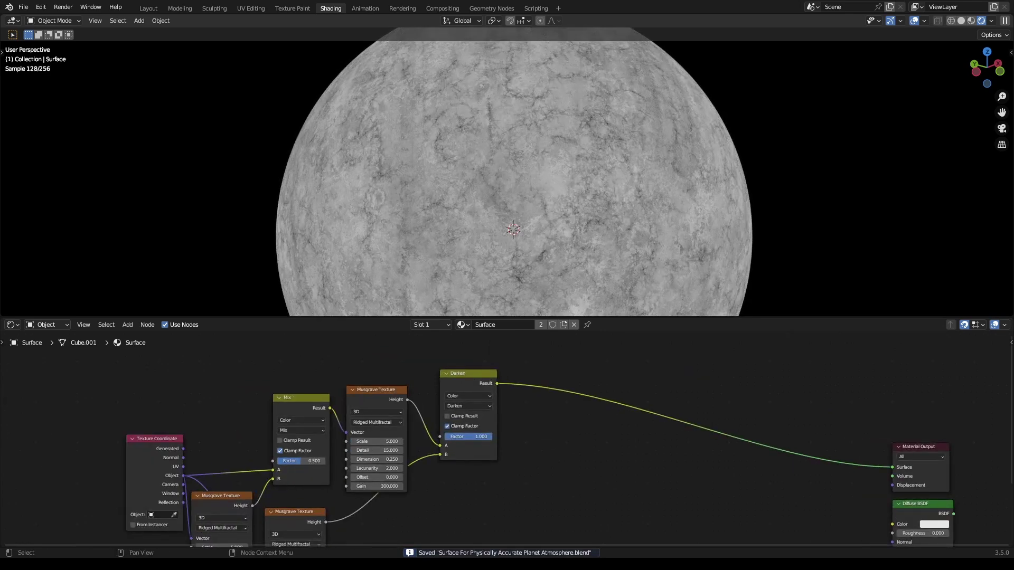
Drop a duplicate Darken node into the output link with Factor 0.950, beside the first.
left_click(472, 378)
key("shift+d")
left_click(536, 380)
left_click(572, 437)
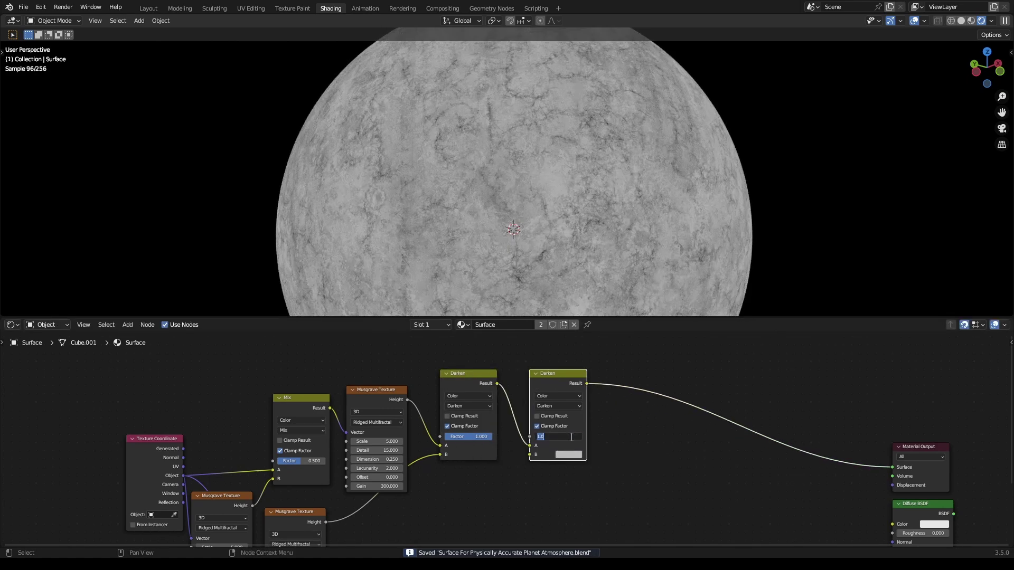
type(".95")
key("Return")
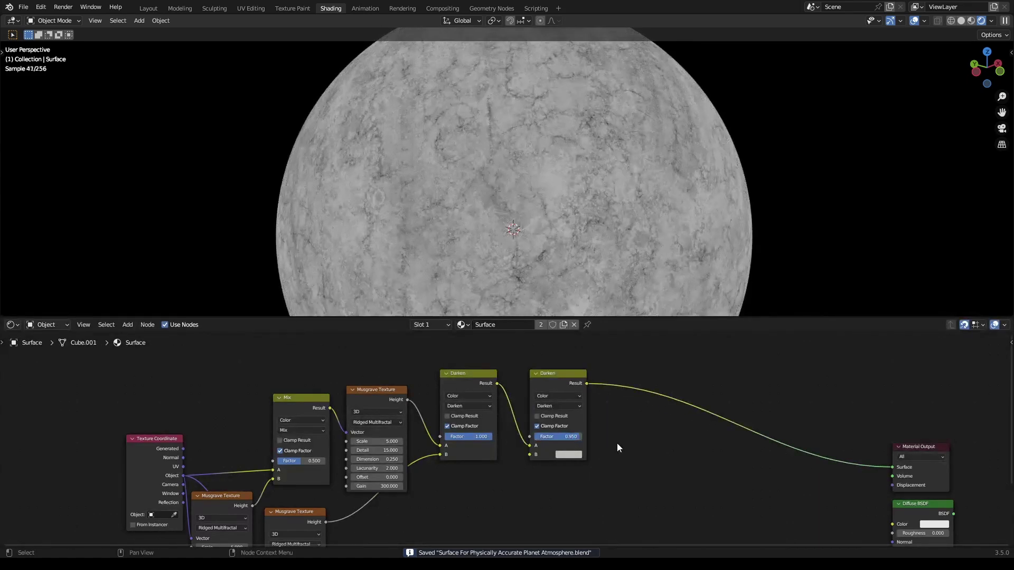
scroll(547, 415, "up", 1)
left_click_drag(558, 373, 536, 373)
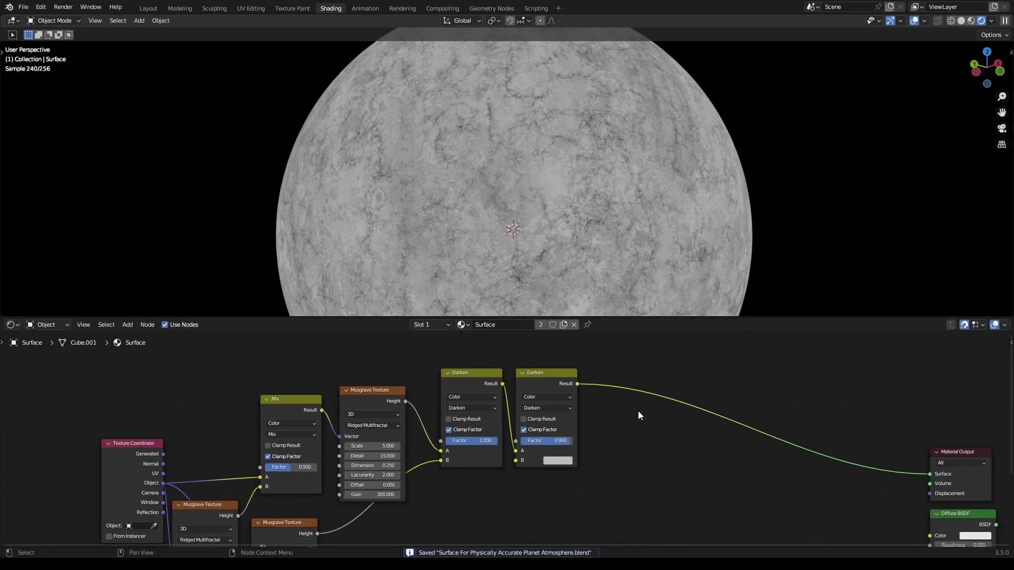
middle_click_drag(638, 411, 651, 382)
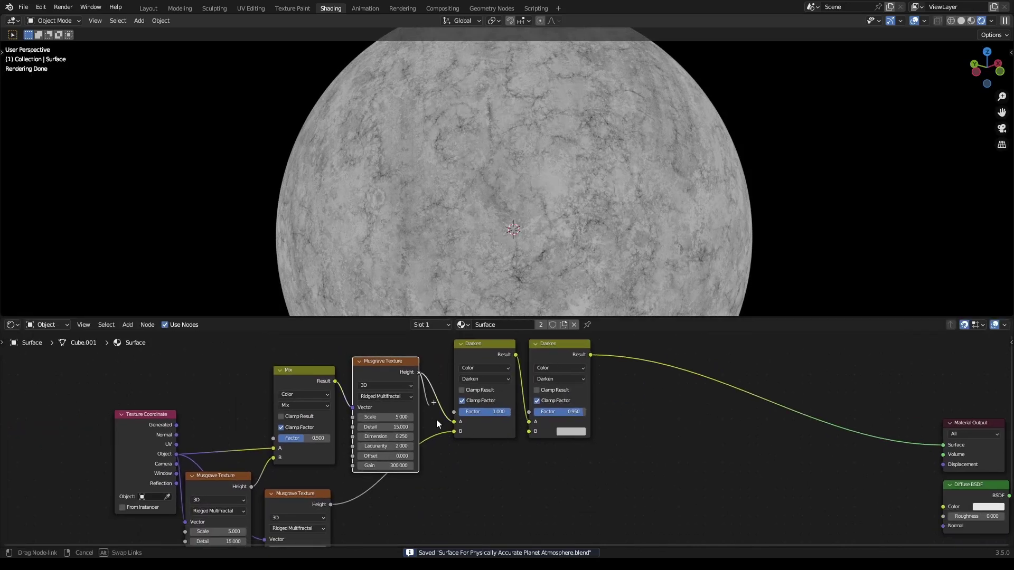
Add a Power math node with Exponent 1.5 feeding the second Darken's B input.
key("shift+a")
type("math")
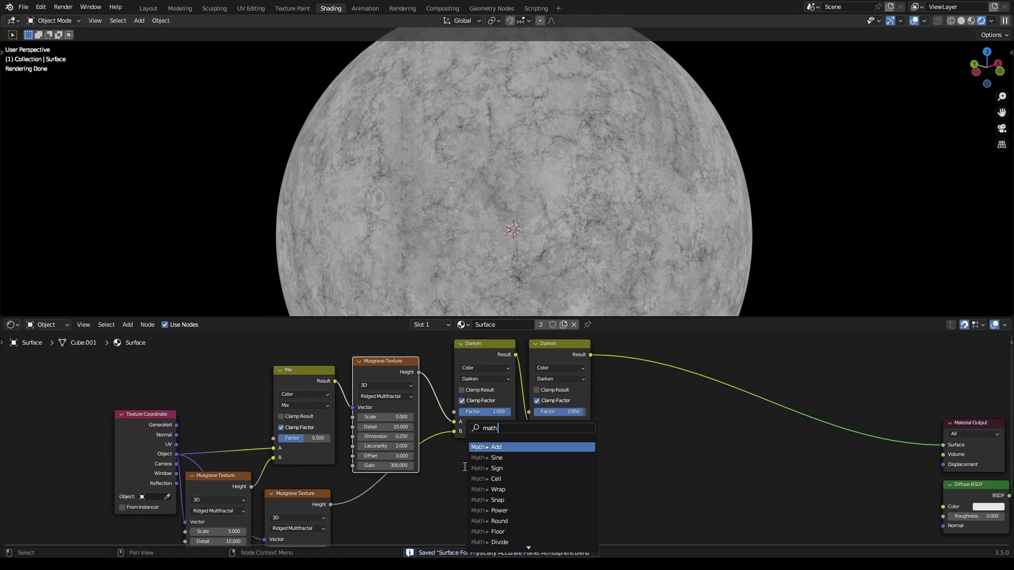
type(" power")
key("Return")
left_click(455, 452)
left_click(550, 468)
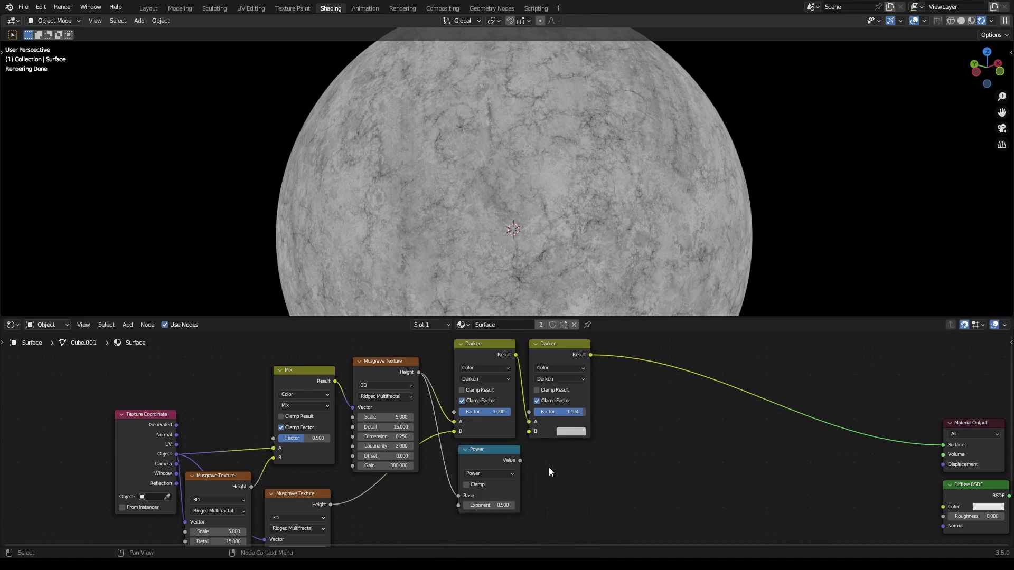
left_click_drag(520, 461, 530, 431)
key("ctrl+s")
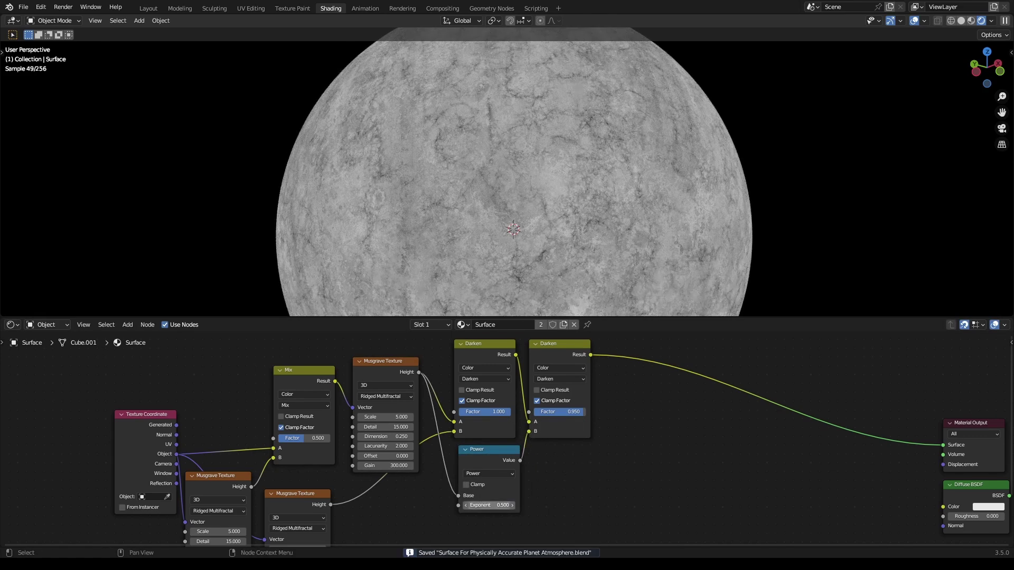
left_click(486, 506)
type("1.5")
key("Return")
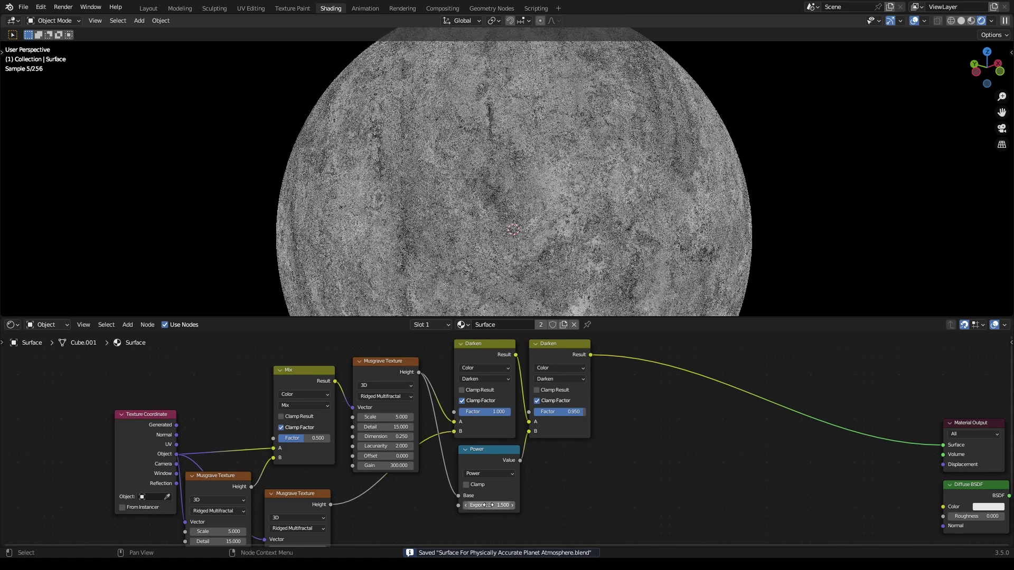
Insert a Diffuse BSDF between the Darken node and the Material Output, and save.
scroll(531, 446, "down", 3, "ctrl")
middle_click_drag(527, 427, 453, 465)
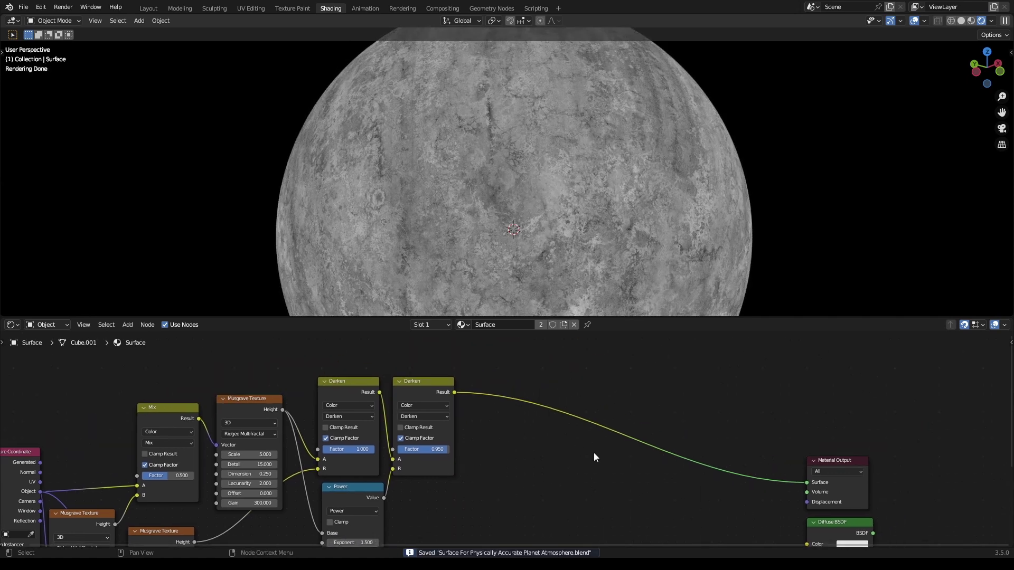
scroll(647, 459, "down", 2)
middle_click_drag(670, 463, 608, 440)
left_click_drag(721, 492, 614, 424)
key("ctrl+s")
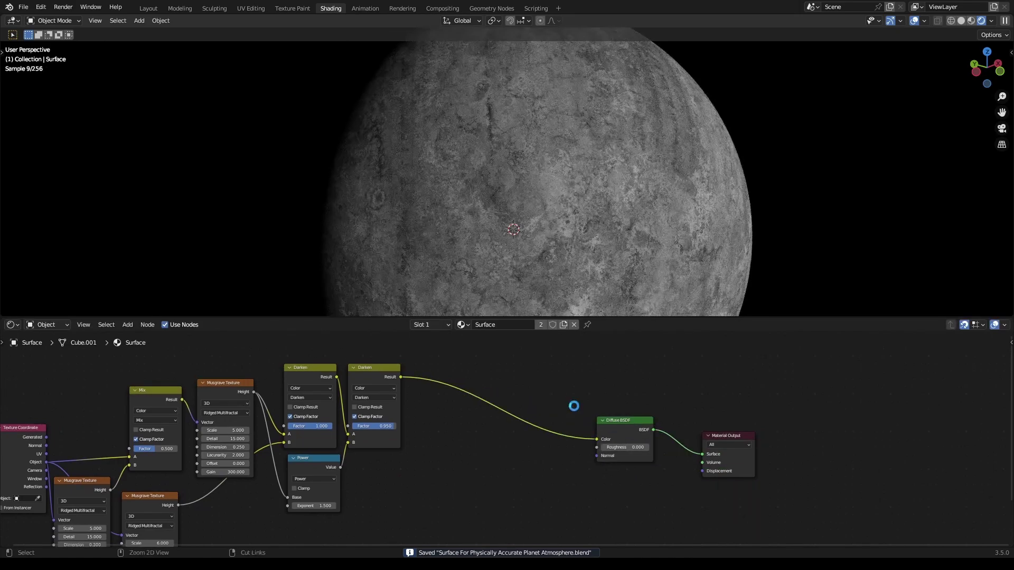
Orbit around the planet and toggle between Solid and Rendered shading.
scroll(564, 283, "down", 3)
middle_click_drag(564, 283, 634, 274)
scroll(586, 284, "up", 6)
scroll(586, 286, "down", 5)
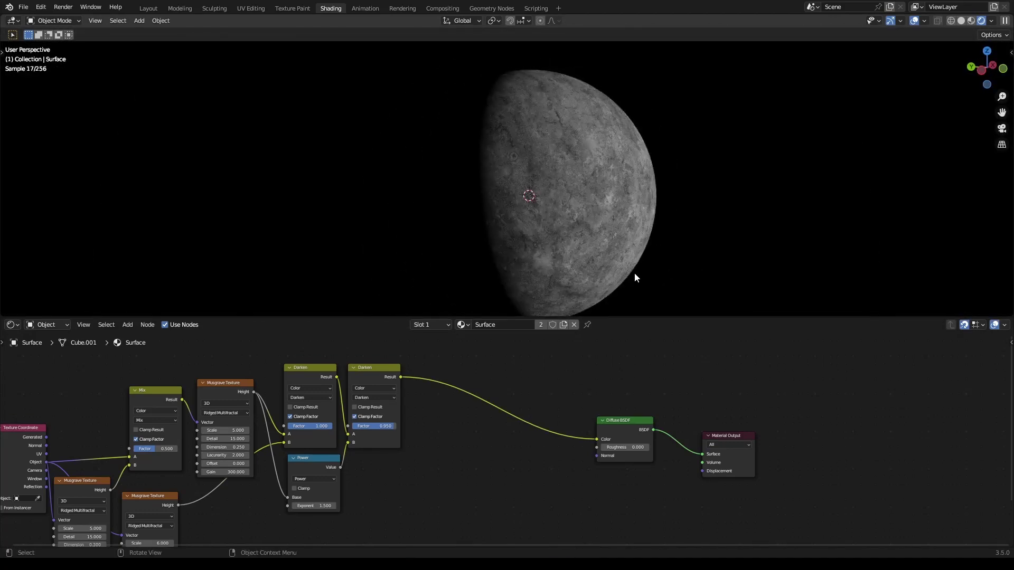
left_click(635, 275)
left_click(770, 234)
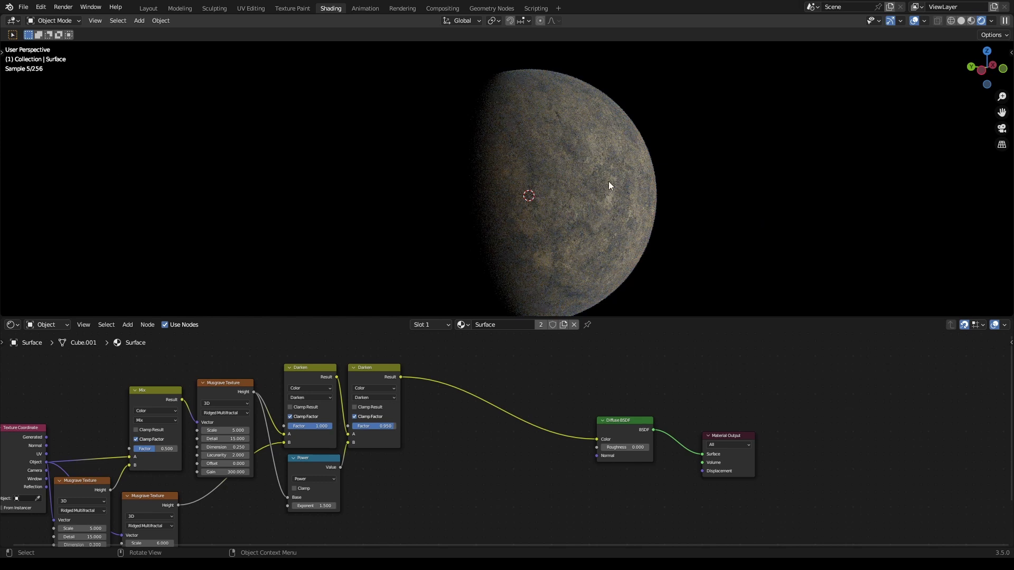
left_click(962, 21)
left_click(982, 20)
Zoom in on the planet's curved edge with its thin blue rim, and save.
middle_click_drag(669, 189, 602, 213, "shift")
scroll(532, 207, "up", 1)
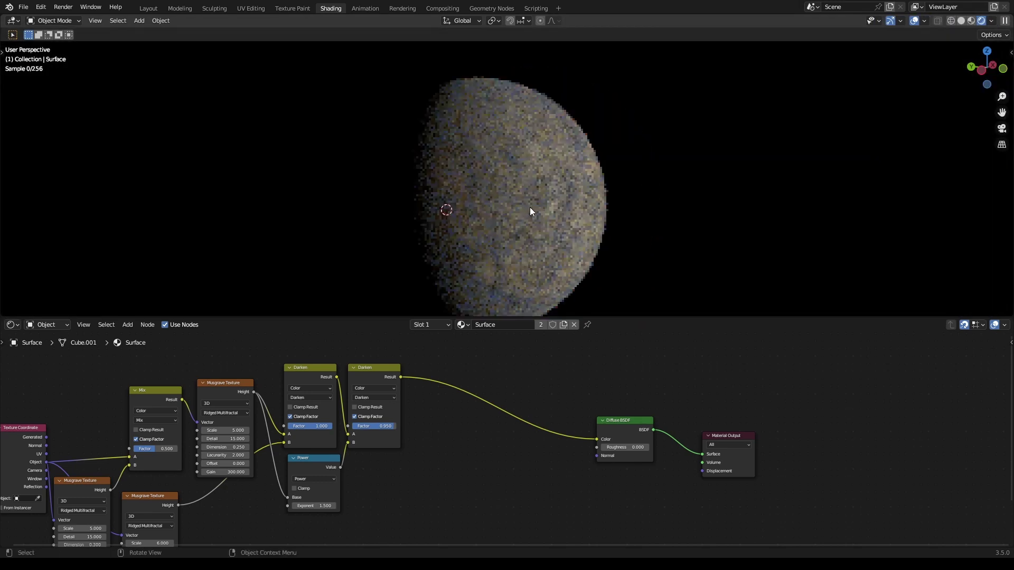
middle_click_drag(530, 207, 513, 227)
scroll(625, 211, "up", 3)
scroll(608, 209, "up", 3)
middle_click_drag(609, 209, 559, 224, "shift")
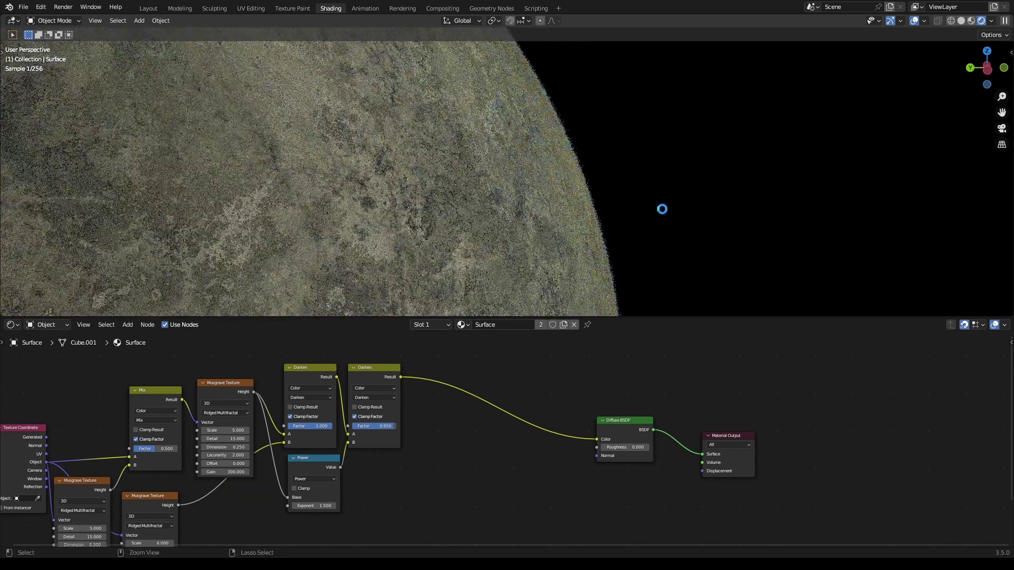
key("ctrl+s")
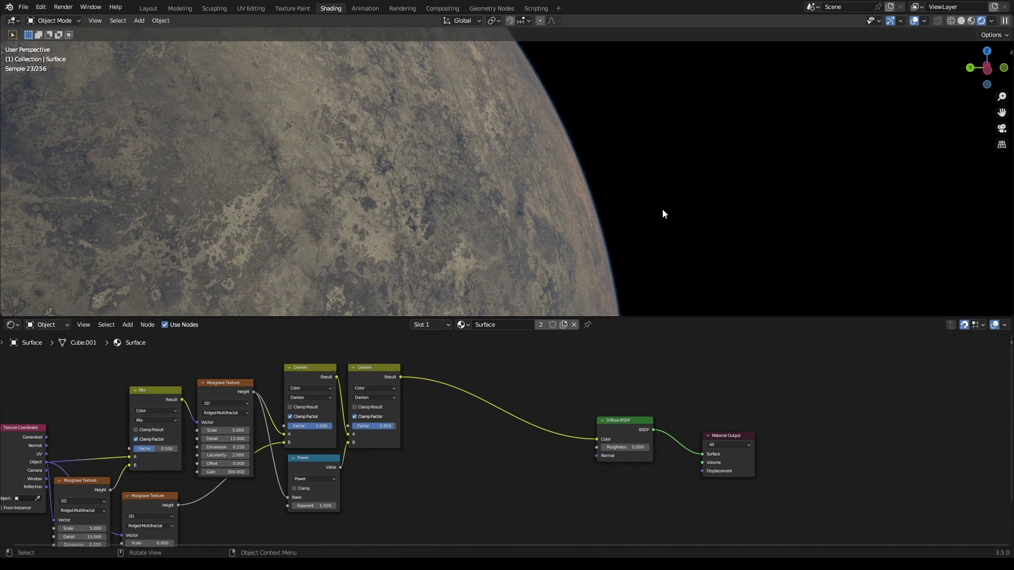
key("ctrl+s")
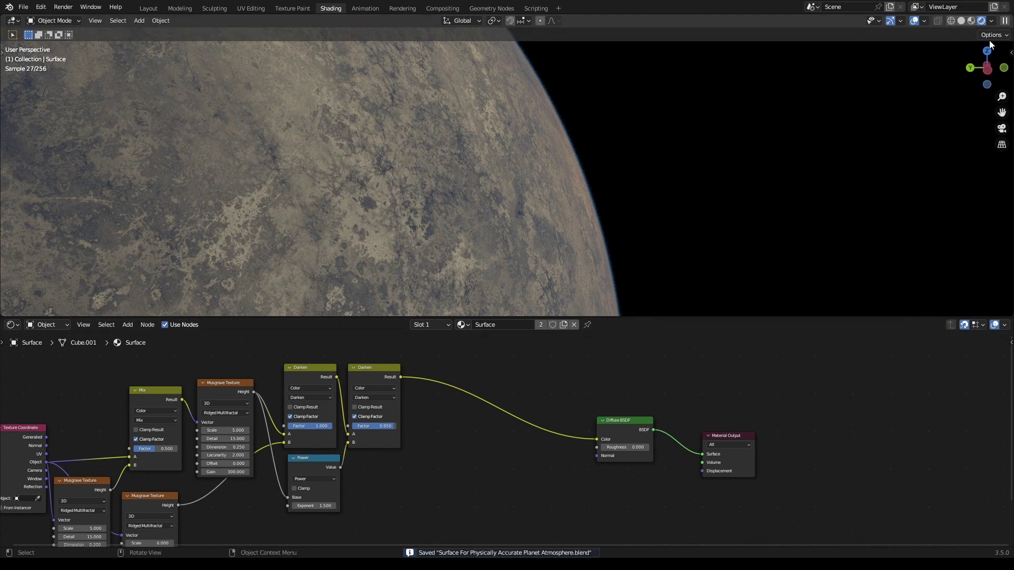
Toggle Solid/Rendered shading and briefly hide, then restore, the atmosphere shell.
left_click(962, 21)
scroll(502, 195, "down", 6)
left_click(501, 195)
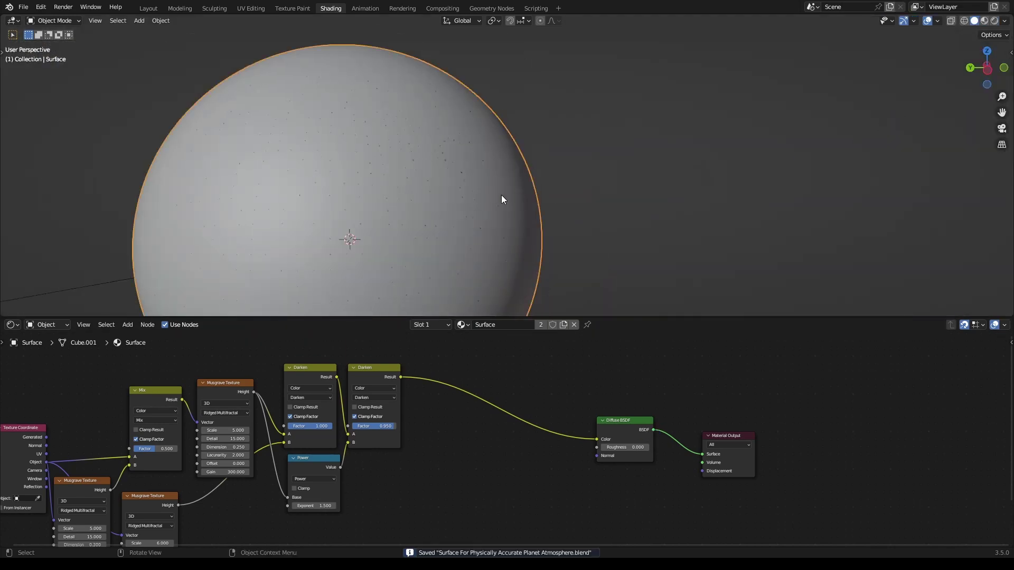
left_click(656, 182)
left_click(995, 20)
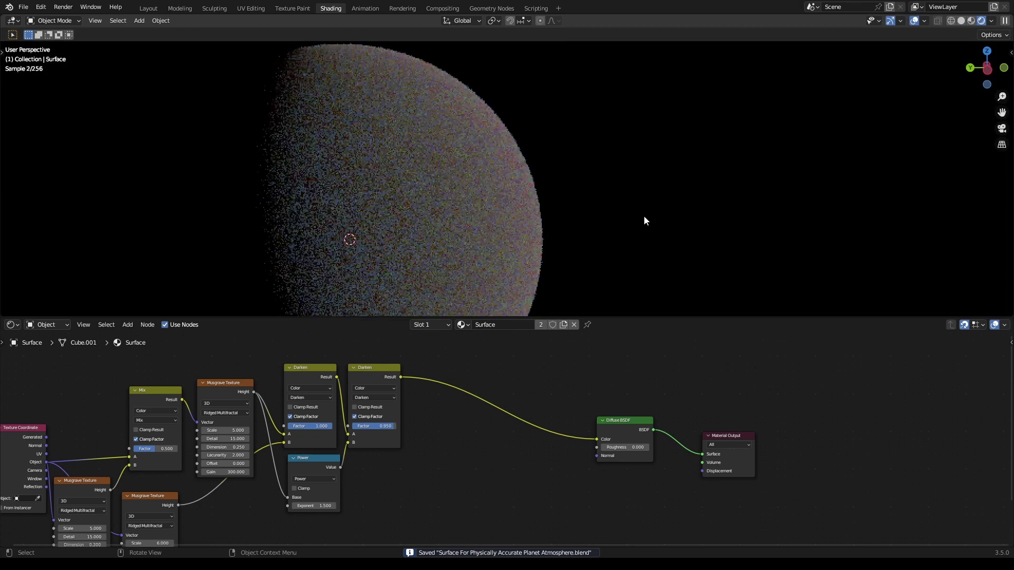
left_click(508, 217)
key("h")
key("ctrl+z")
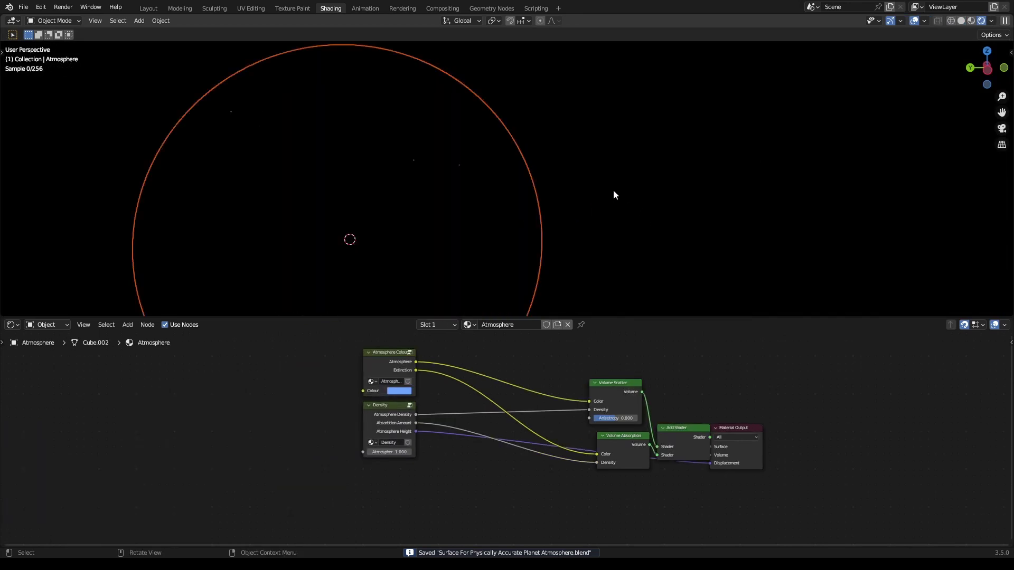
Compare the planet's Surface material with the atmosphere shell's while orbiting the view.
left_click(423, 229)
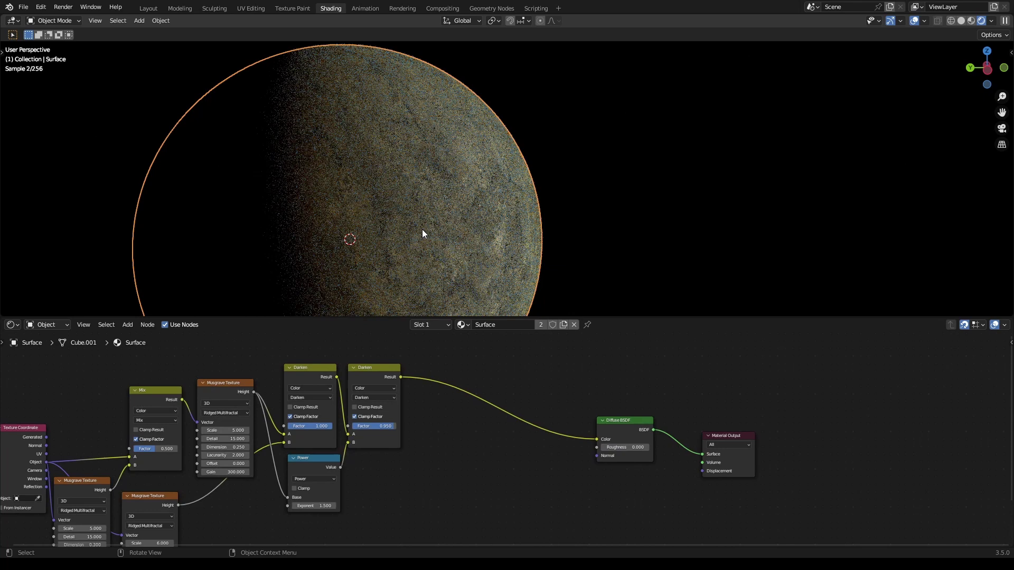
left_click(490, 207)
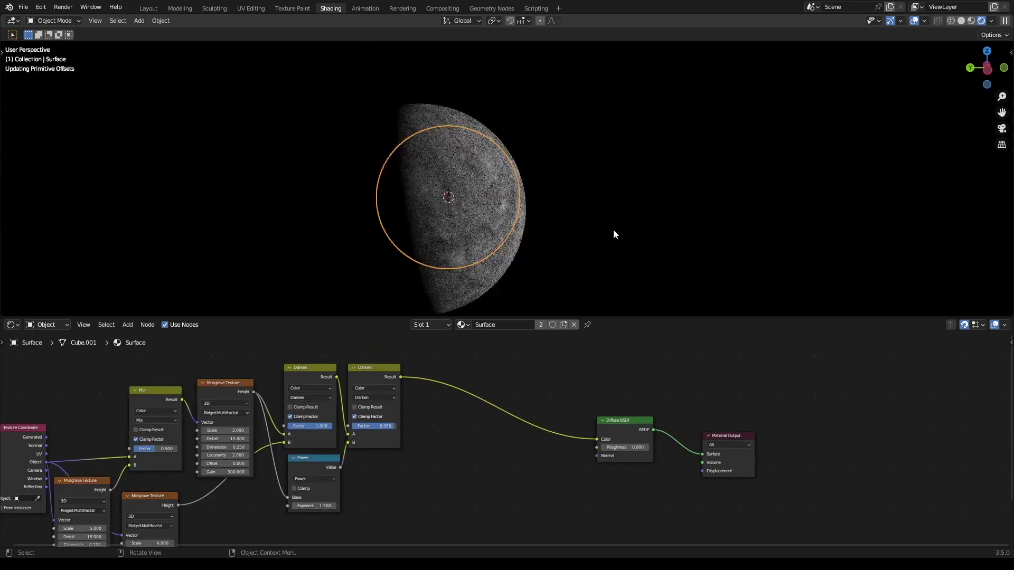
left_click(613, 229)
middle_click_drag(614, 229, 579, 240)
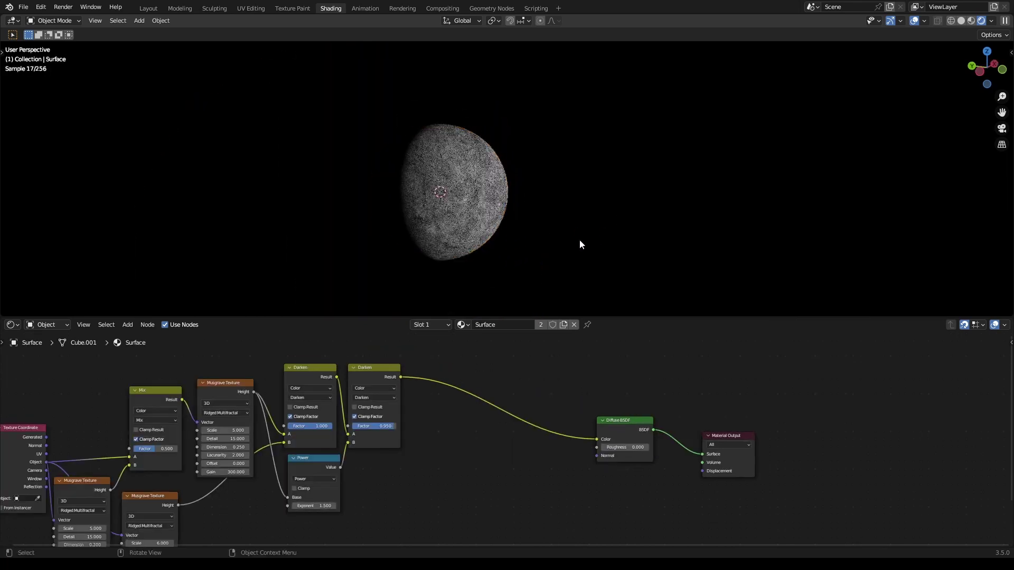
scroll(607, 236, "up", 1)
middle_click_drag(648, 230, 598, 227)
scroll(607, 230, "up", 3)
Save, then move the Material Output and Diffuse BSDF nodes further right.
key("ctrl+s")
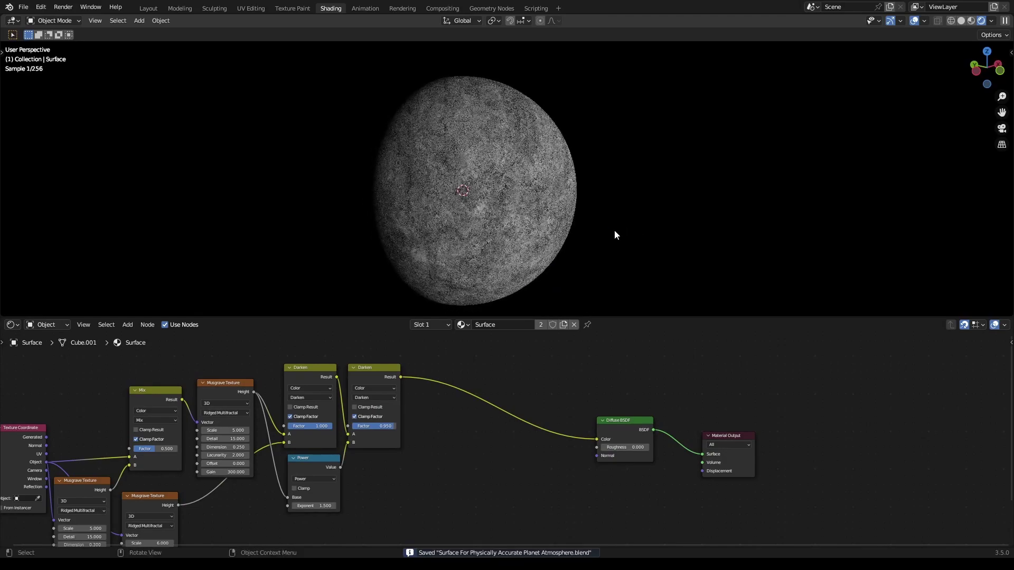
left_click_drag(730, 435, 821, 403)
left_click_drag(622, 423, 667, 400)
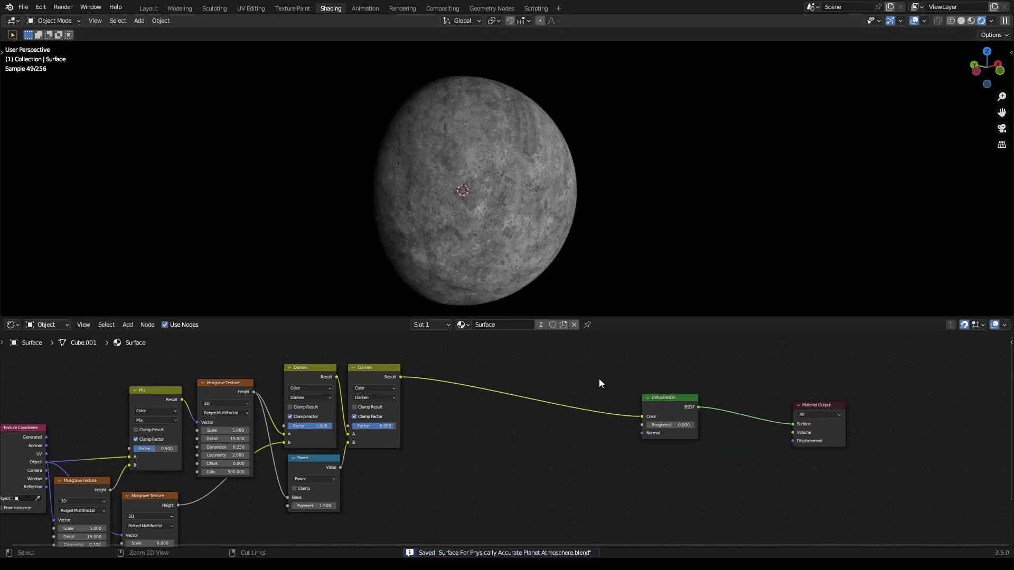
scroll(584, 255, "up", 6)
Add a Bump node below the Diffuse BSDF and connect its Normal output to the Diffuse Normal.
scroll(573, 446, "up", 2)
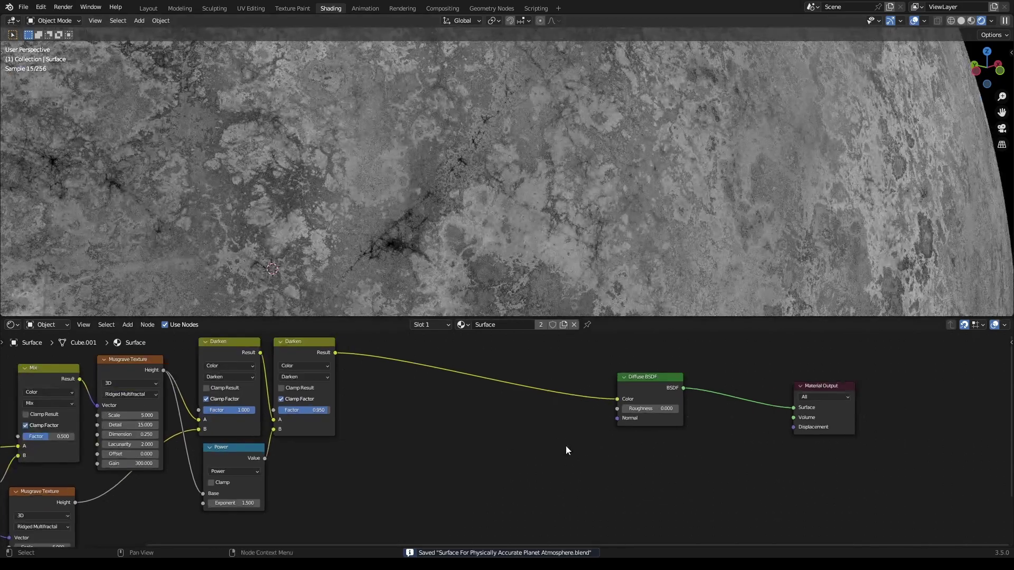
key("shift+a")
type("bump")
key("Return")
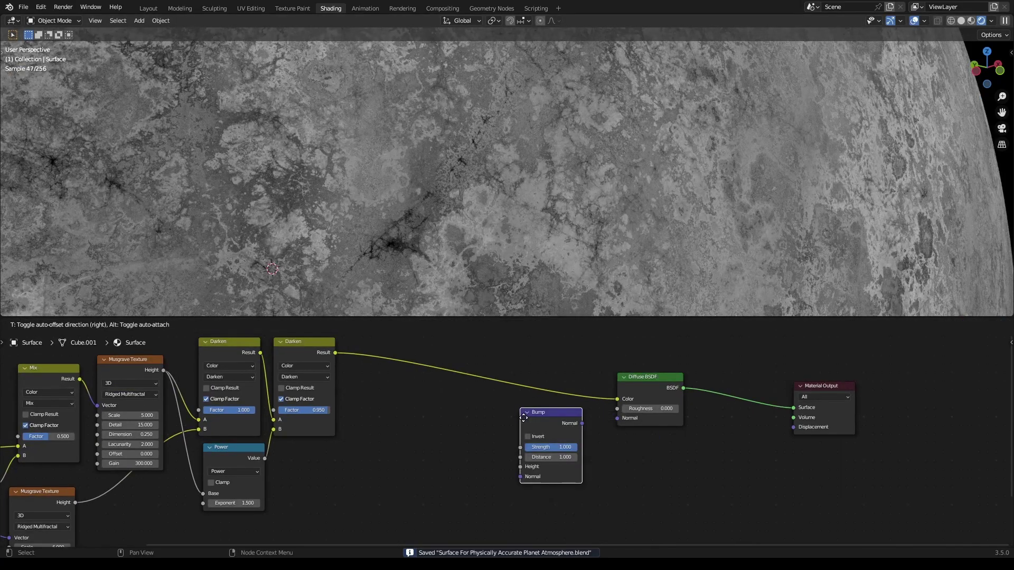
left_click(524, 418)
left_click_drag(582, 423, 618, 420)
left_click(435, 423)
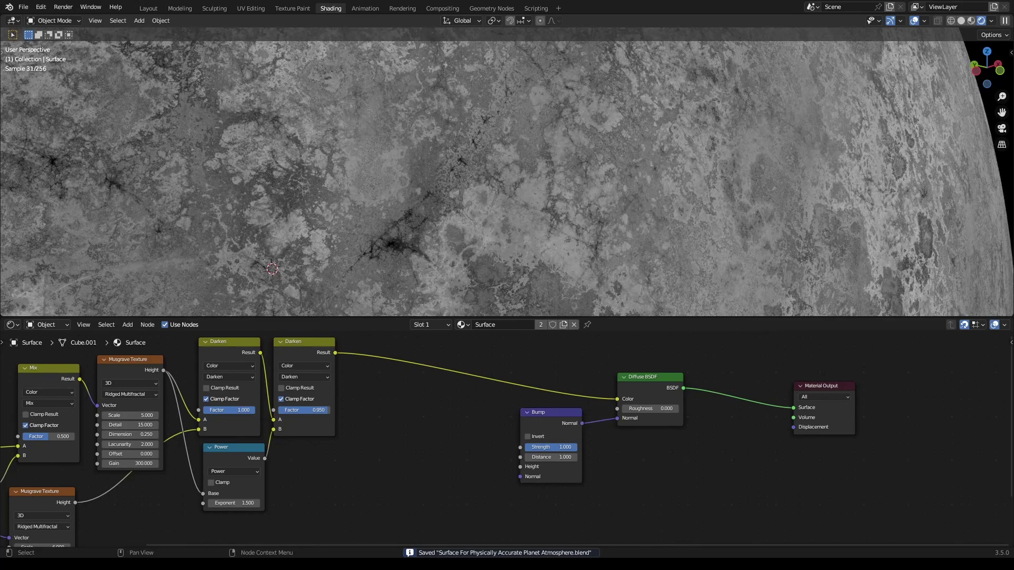
Feed the second Darken's Result into both the Bump Height and the Diffuse BSDF Roughness, then save.
left_click_drag(335, 352, 529, 468)
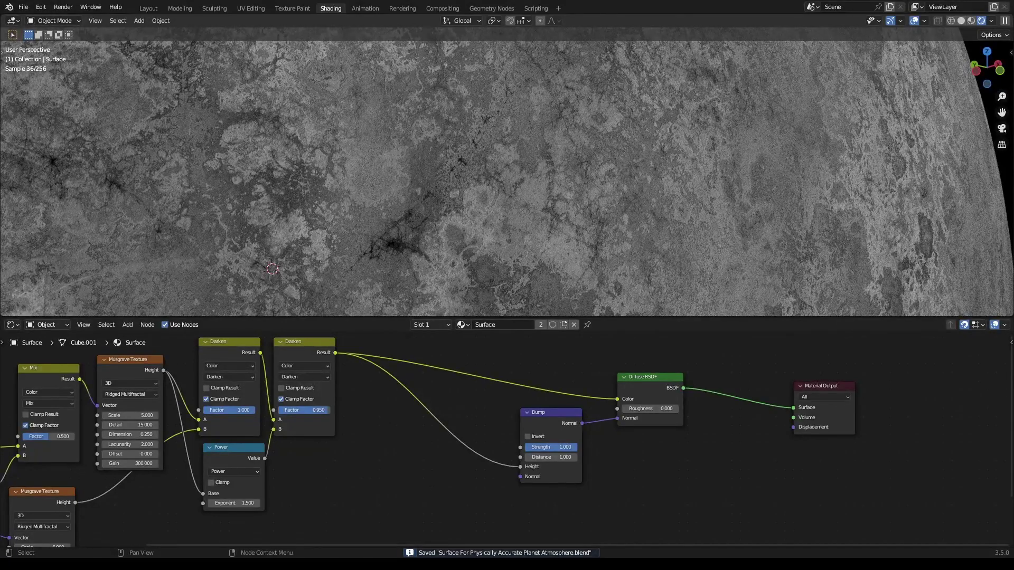
left_click_drag(335, 353, 618, 409)
left_click(637, 462)
key("ctrl+s")
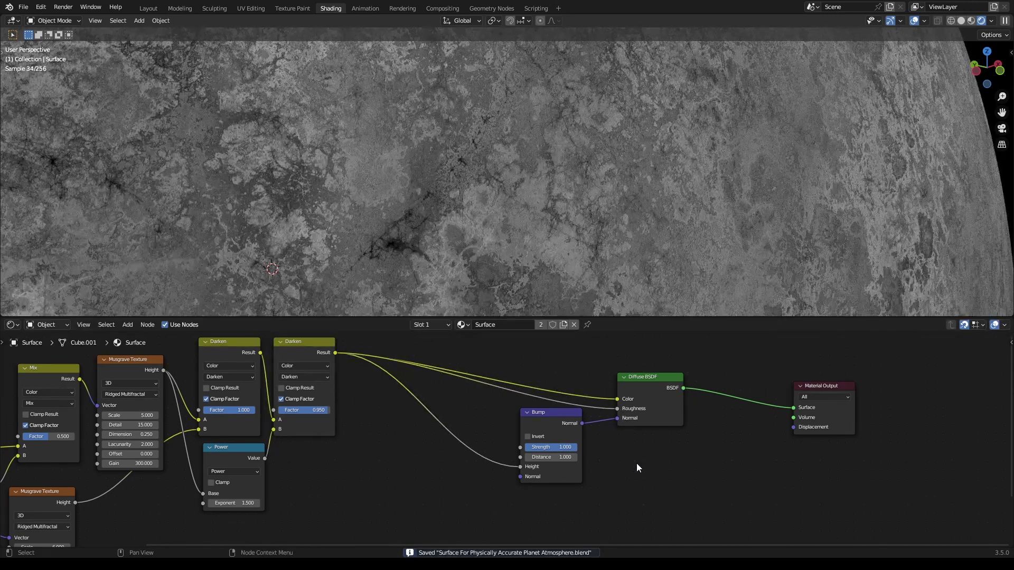
Tidy the layout by moving the Diffuse BSDF up-left and the Bump node up-right.
left_click_drag(645, 376, 636, 350)
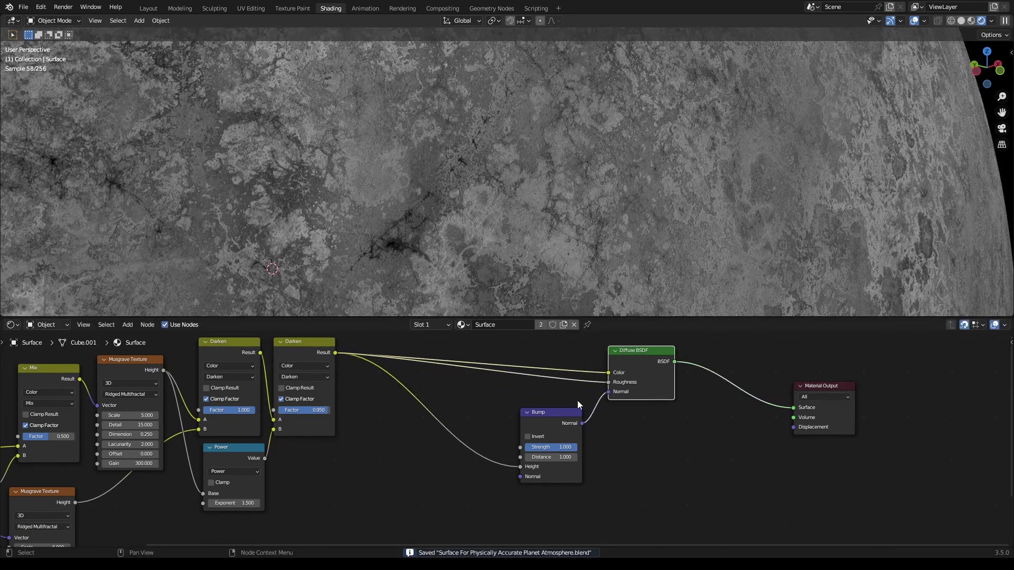
left_click_drag(551, 418, 578, 410)
left_click(454, 435)
key("ctrl+s")
scroll(448, 431, "down", 10)
middle_click_drag(441, 438, 651, 410)
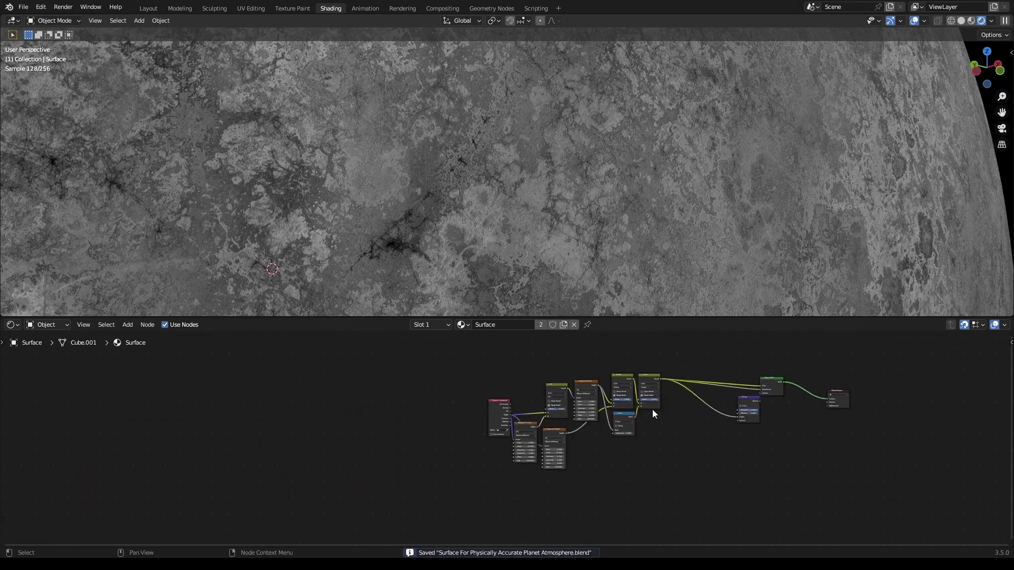
scroll(501, 438, "up", 8)
Move the Texture Coordinate node up-left and the Material Output node to the far right.
left_click_drag(496, 401, 477, 383)
left_click(726, 452)
scroll(835, 438, "down", 4)
middle_click_drag(911, 427, 605, 467)
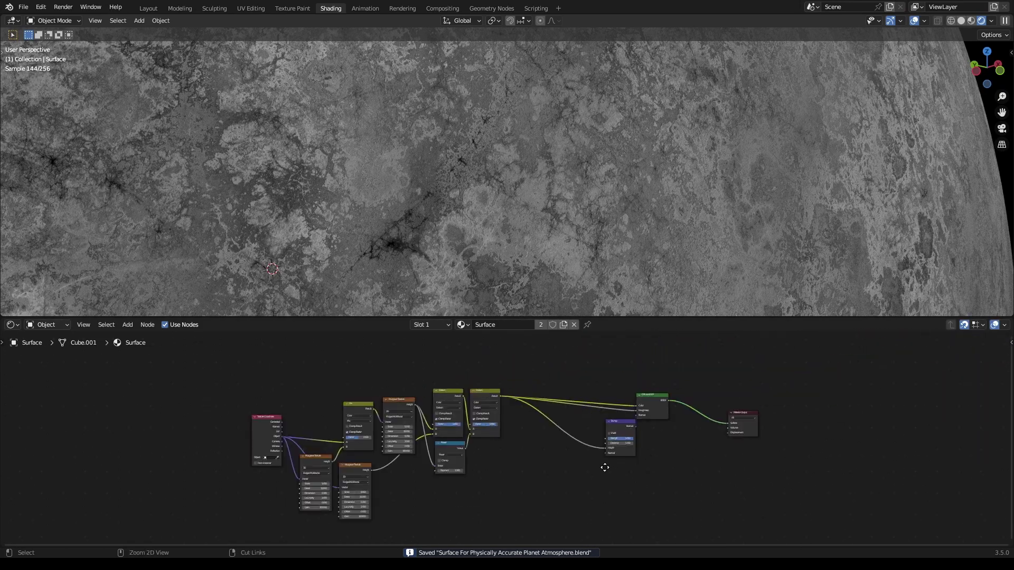
key("ctrl+s")
scroll(762, 449, "up", 3)
middle_click_drag(763, 449, 540, 455)
left_click_drag(531, 436, 711, 412)
Nudge the Bump and second Darken nodes down-left and add a reroute point on the Roughness link.
scroll(527, 424, "up", 4, "ctrl")
left_click(655, 444)
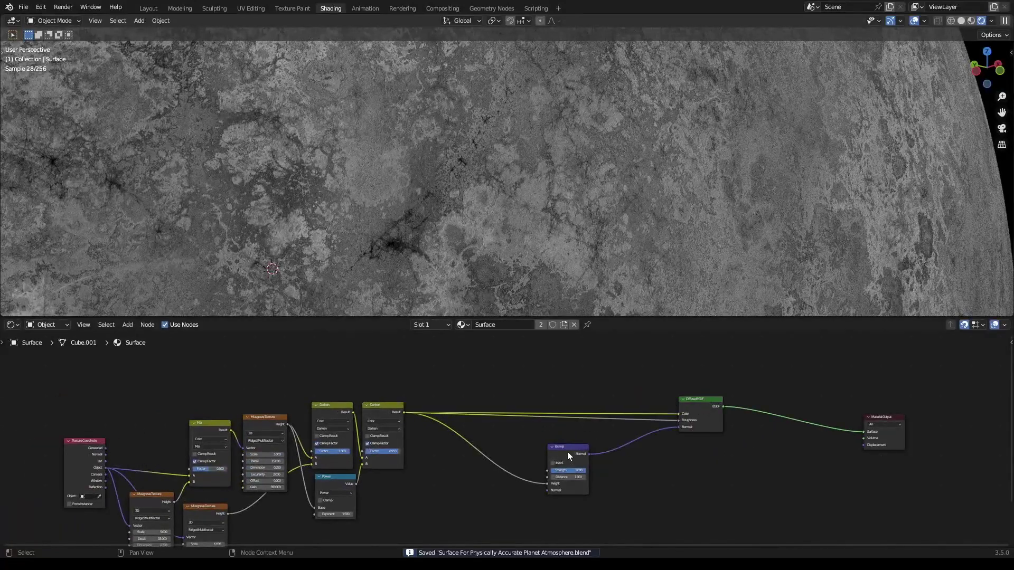
left_click_drag(568, 451, 562, 457)
left_click_drag(385, 414, 379, 419)
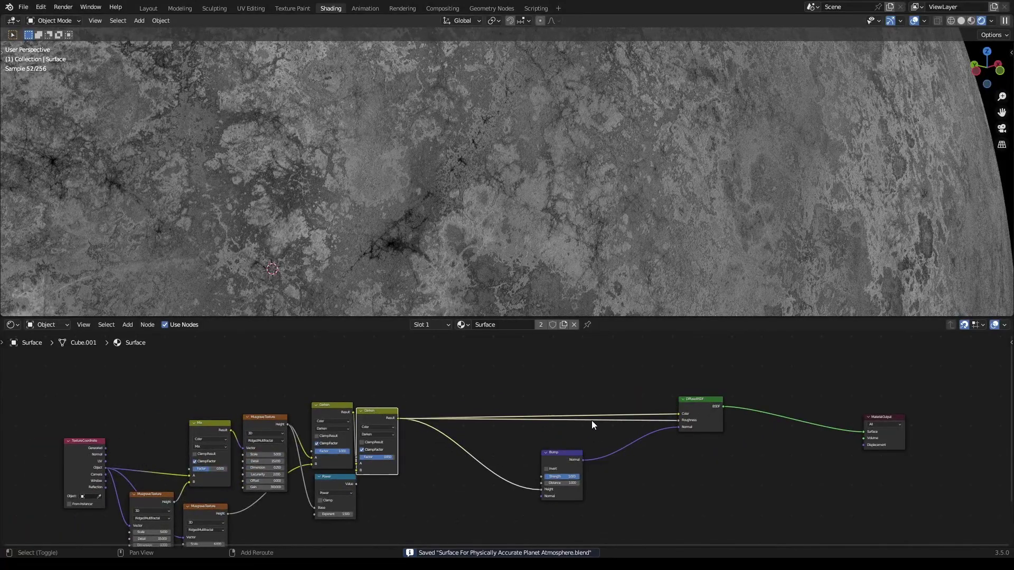
left_click(592, 420)
right_click_drag(609, 426, 610, 430, "shift")
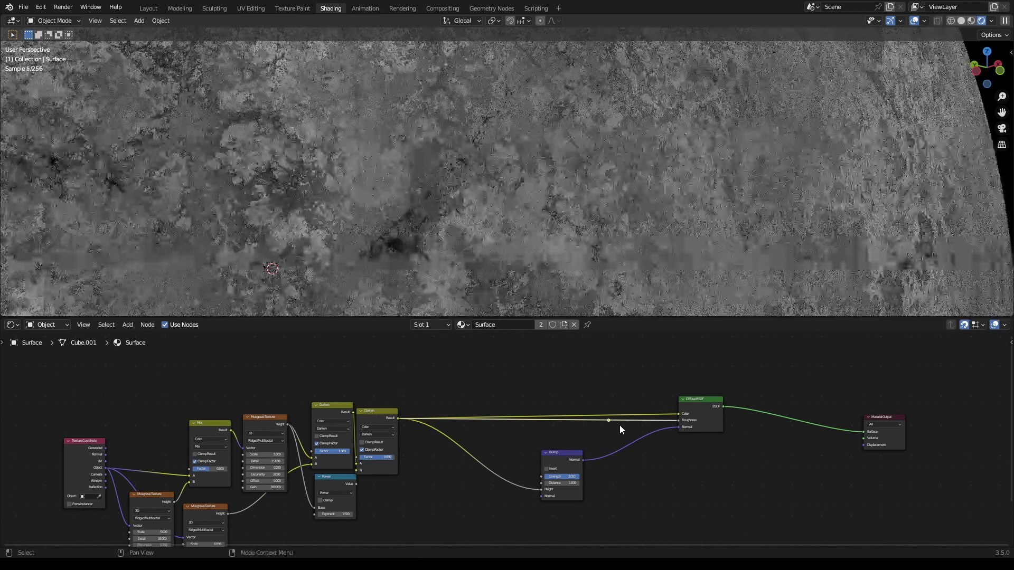
left_click_drag(609, 424, 476, 448)
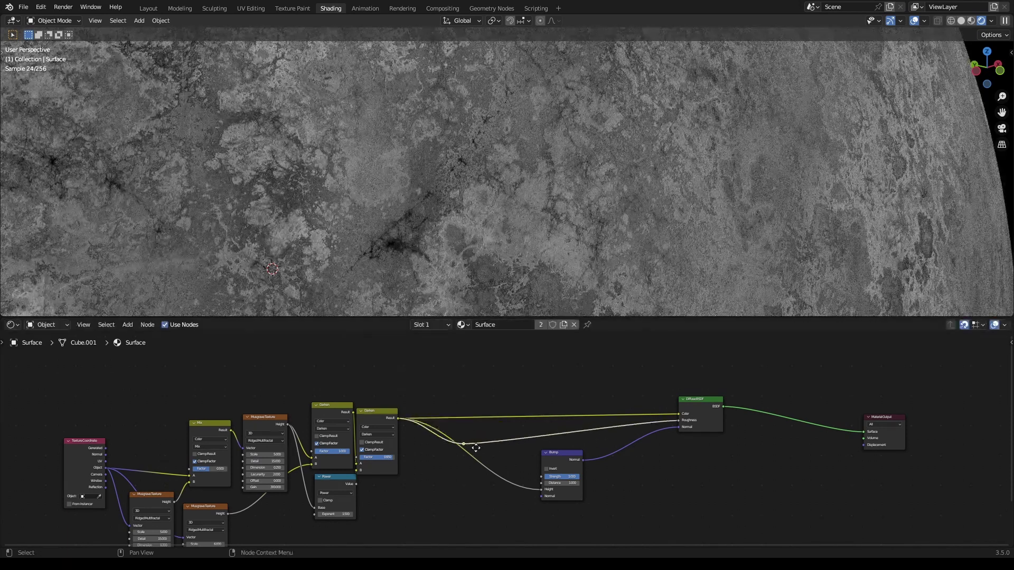
Insert a ColorRamp node between the second Darken and the Diffuse BSDF Color.
key("ctrl+s")
scroll(575, 431, "up", 4)
key("shift+a")
left_click(526, 388)
type("color ramp")
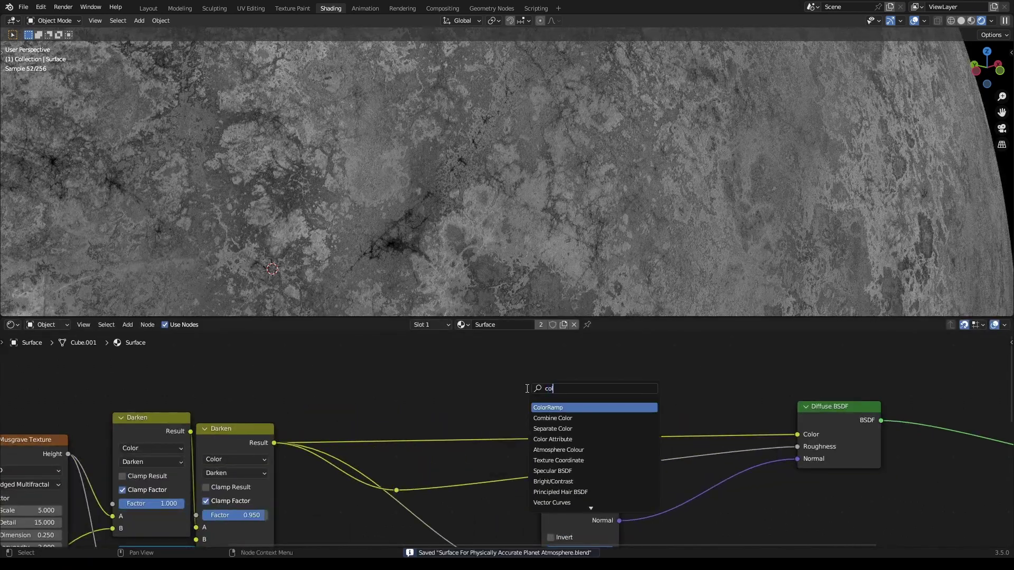
key("Return")
left_click(433, 365)
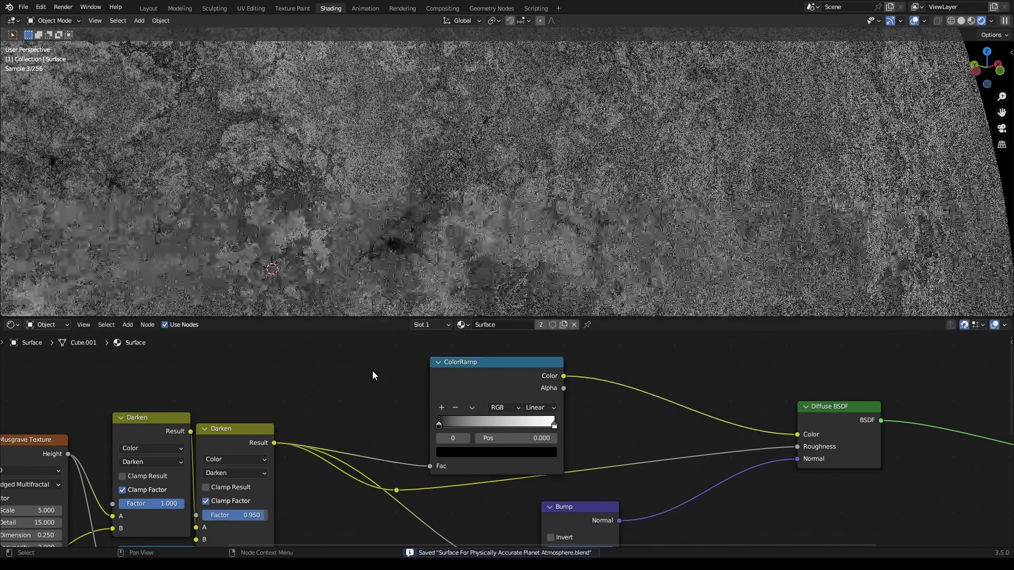
Add three new colour stops to the ColorRamp.
scroll(426, 423, "up", 2)
scroll(327, 402, "up", 1, "shift")
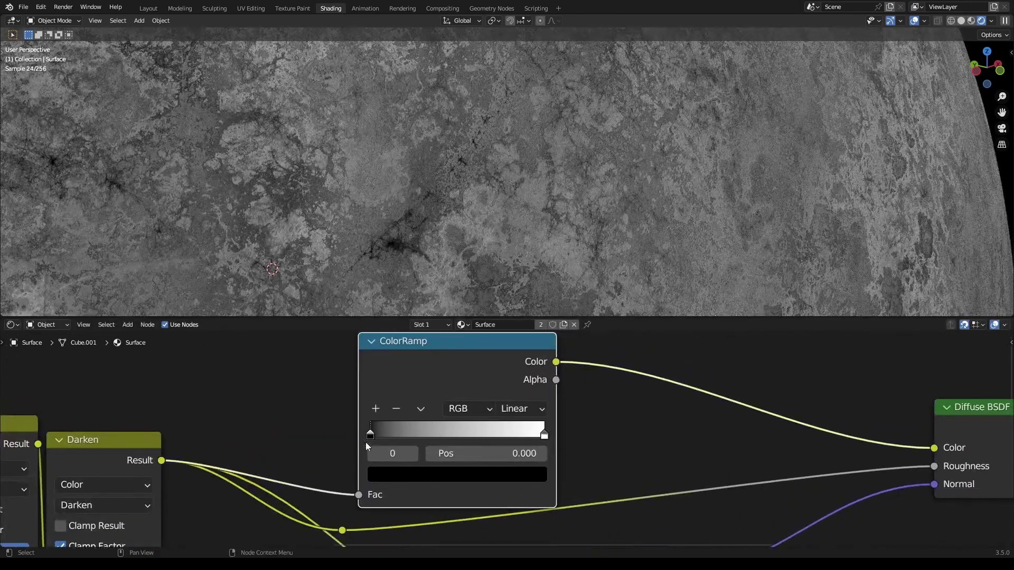
left_click(432, 433, "ctrl")
left_click(489, 433, "ctrl")
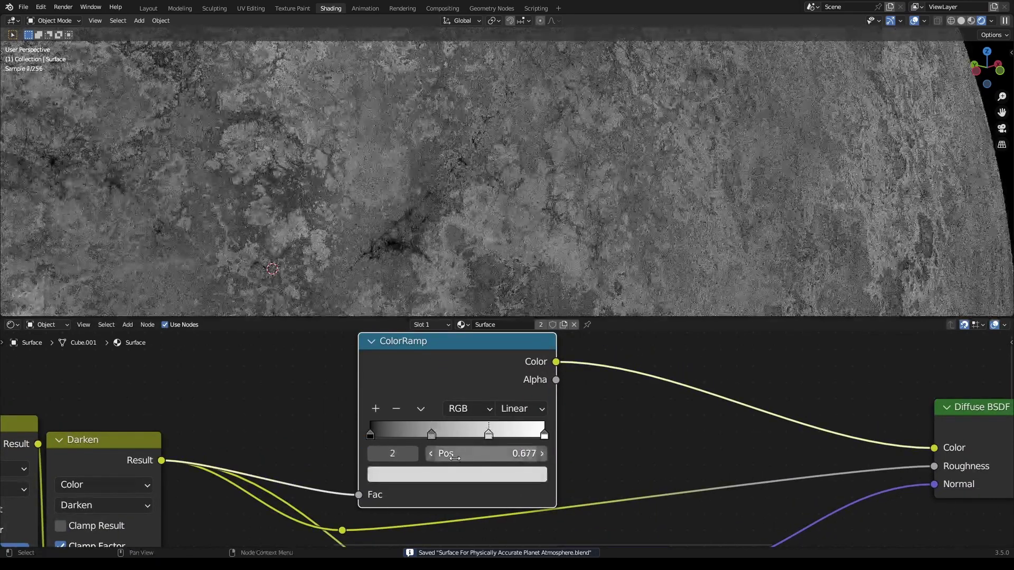
left_click(465, 434, "ctrl")
Set the three new stops' positions to 0.25, 0.5 and 0.75.
left_click(432, 435)
left_click(491, 452)
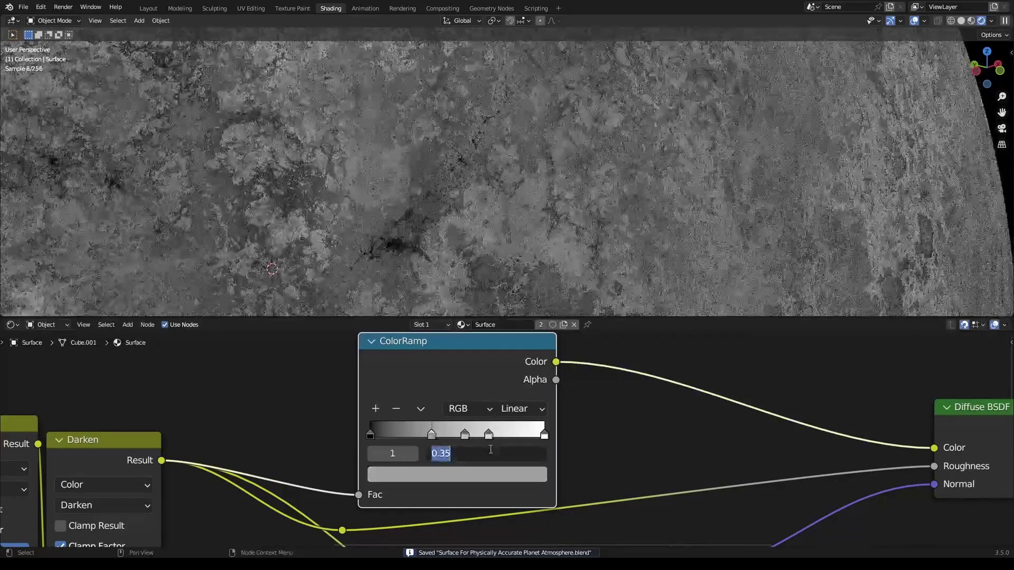
type(".25")
key("Return")
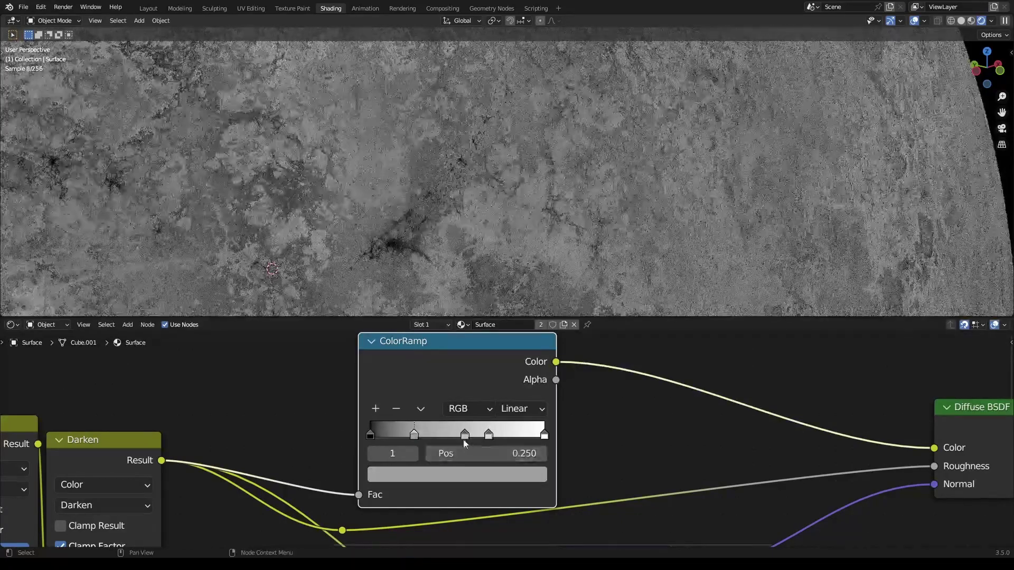
left_click(465, 434)
left_click(505, 456)
type("0.5")
key("Return")
left_click(489, 436)
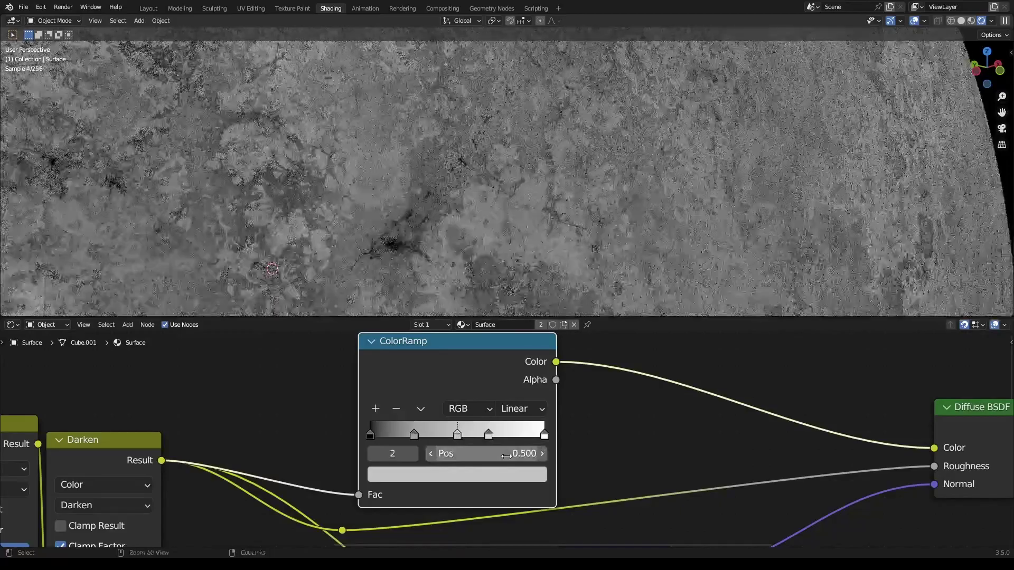
key("ctrl+s")
left_click(507, 453)
type("0.75")
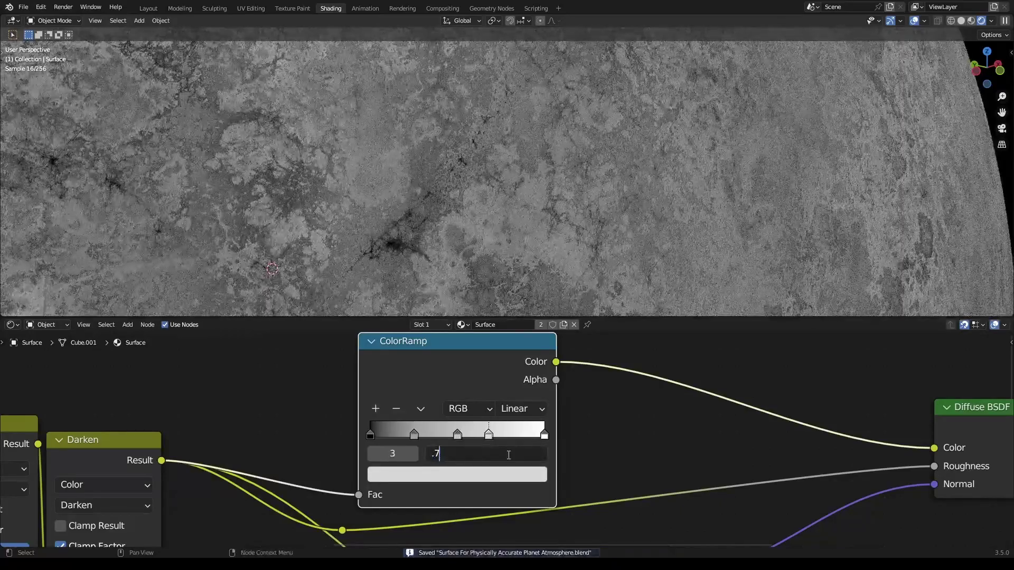
key("Return")
Change the first ColorRamp stop from black to dark red.
left_click(369, 434)
left_click(423, 473)
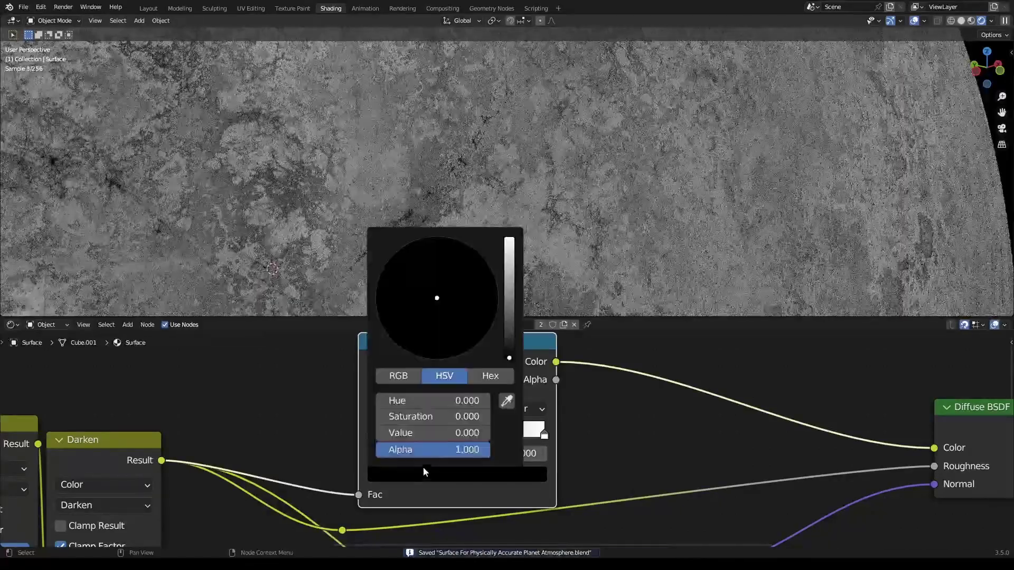
scroll(438, 316, "up", 1)
left_click_drag(448, 279, 458, 273)
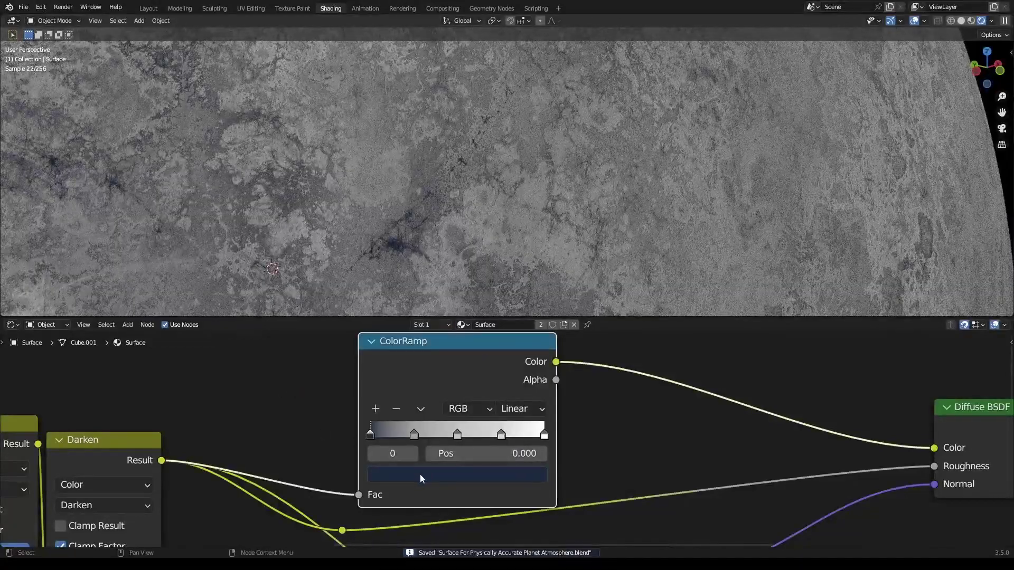
left_click(420, 478)
mouse_move(439, 358)
left_mouse_down()
mouse_move(426, 321)
mouse_move(427, 336)
left_mouse_up()
scroll(427, 336, "up", 1)
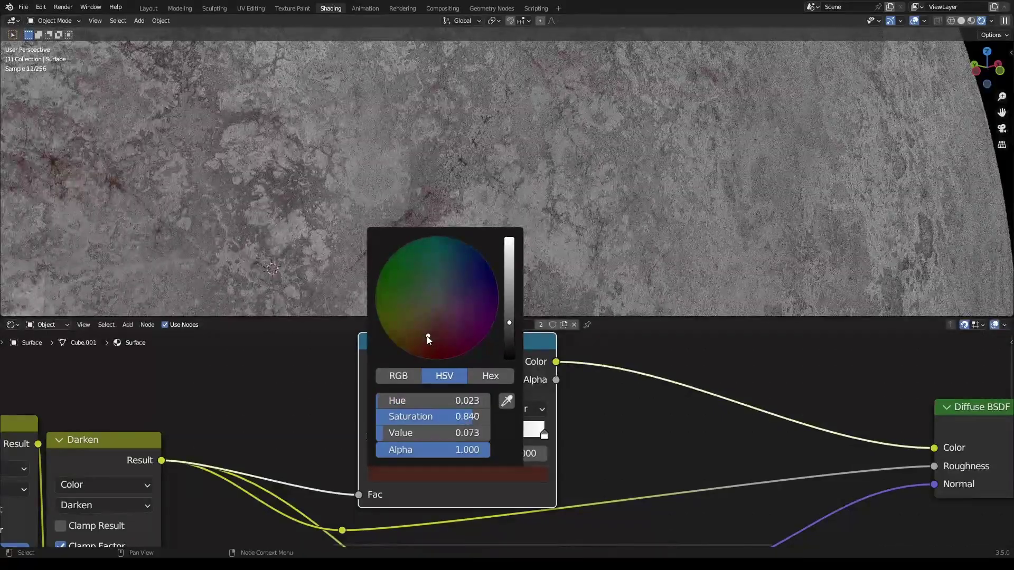
scroll(427, 336, "down", 1)
key("ctrl+s")
Tint the 0.25 stop blue-cyan and the 0.75 stop light blue.
left_click(414, 433)
left_click(421, 474)
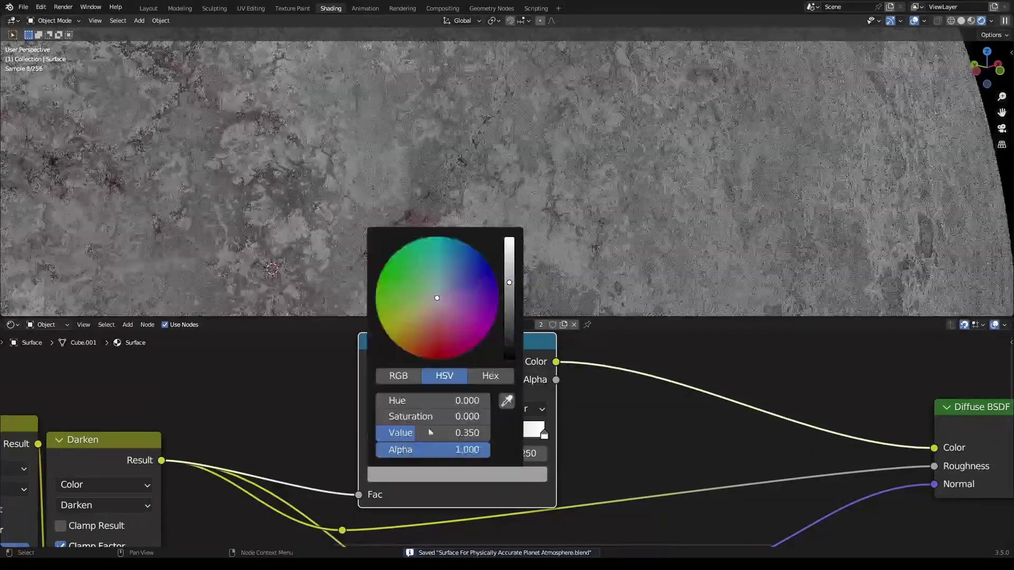
left_click_drag(437, 292, 450, 278)
left_click(453, 436)
left_click(462, 471)
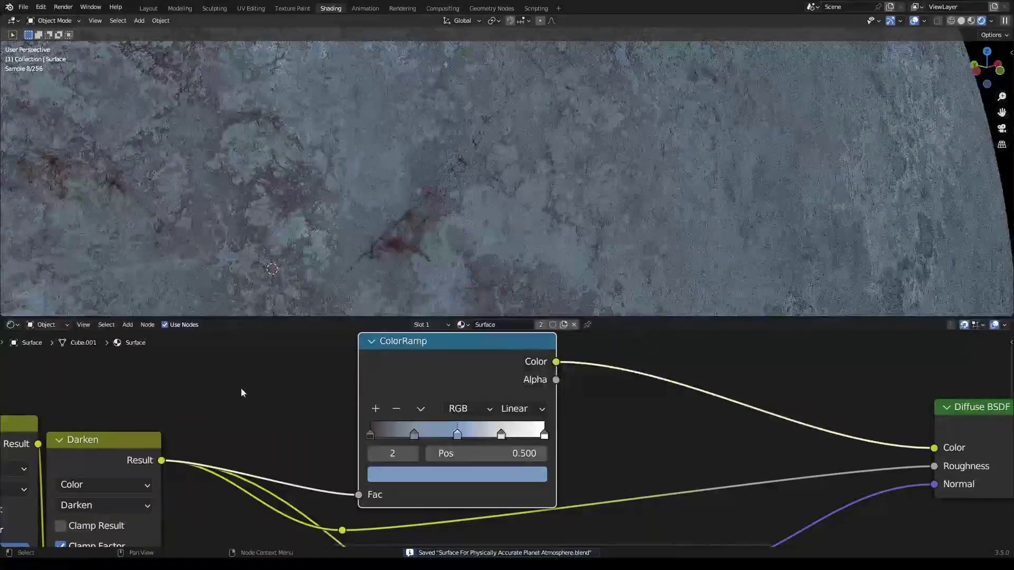
left_click(500, 433)
left_click(485, 471)
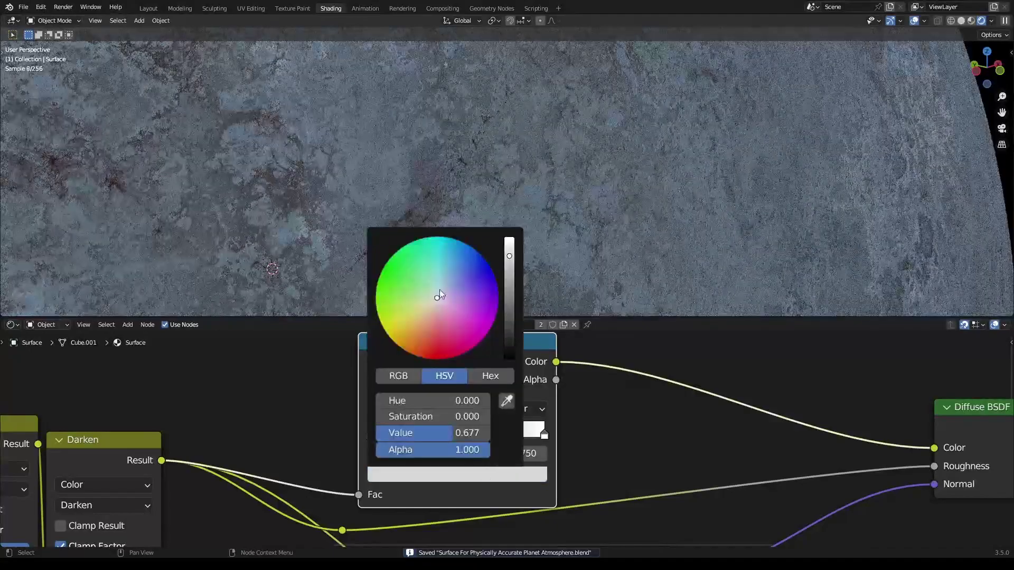
left_click_drag(440, 290, 445, 272)
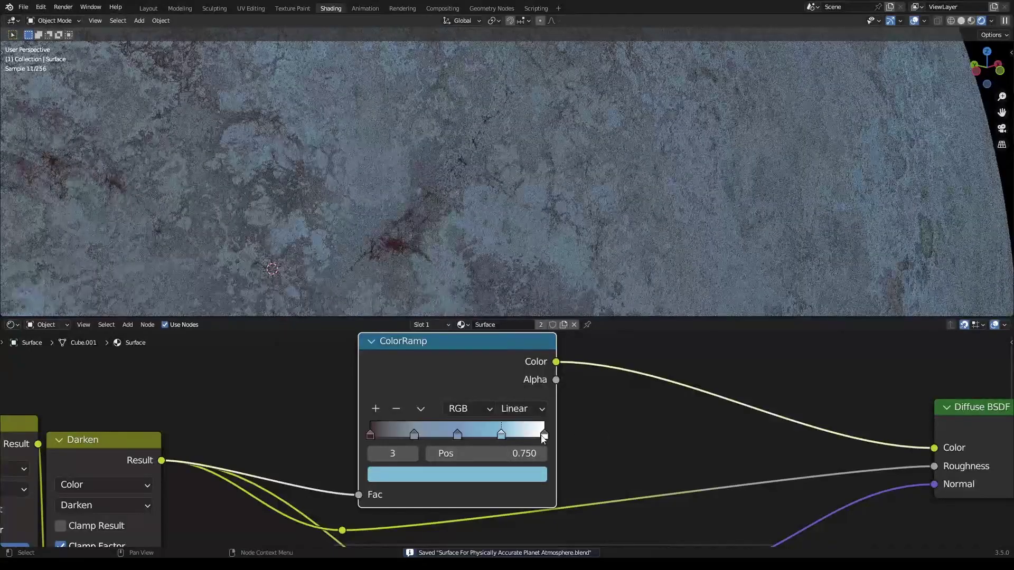
Deepen the 0.25 stop to a darker, saturated blue.
scroll(560, 266, "down", 6)
scroll(533, 421, "up", 1)
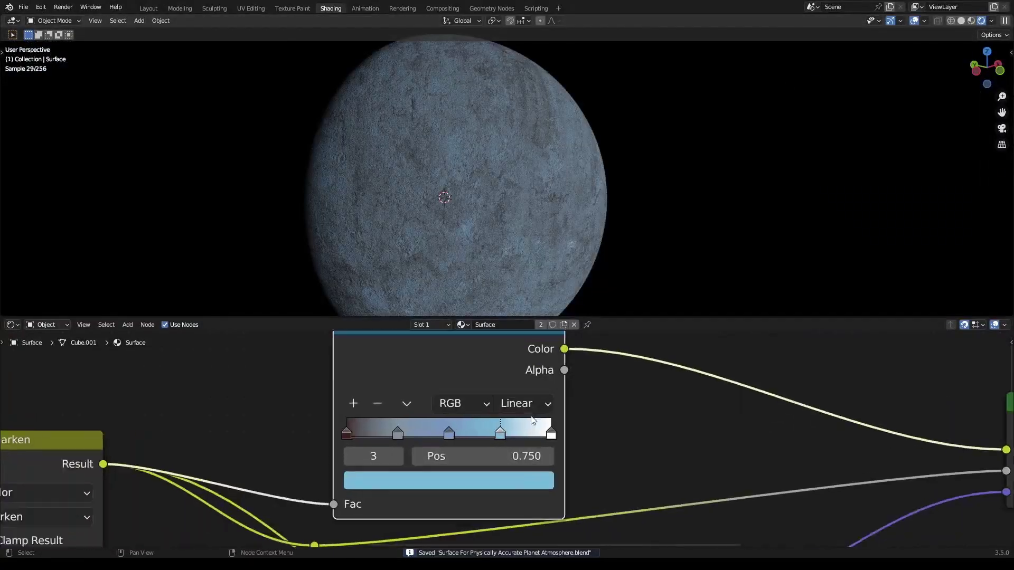
left_click(400, 434)
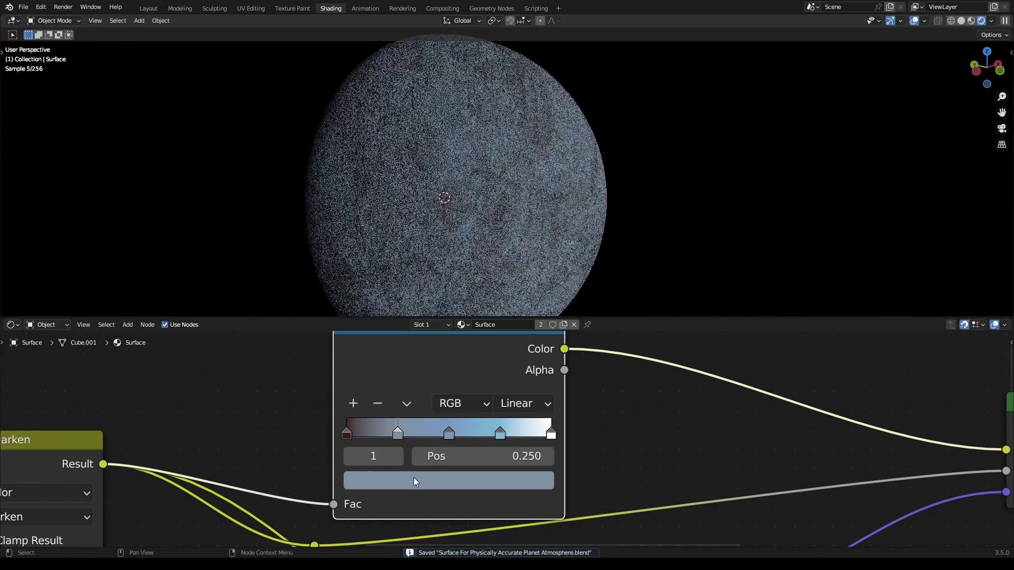
left_click(414, 477)
left_click_drag(433, 264, 442, 259)
left_click_drag(509, 257, 509, 285)
mouse_move(442, 259)
left_mouse_down()
mouse_move(447, 239)
mouse_move(439, 255)
left_mouse_up()
key("ctrl+s")
Make the 0.5 stop paler blue, lighten the 0.75 stop, and test sliding the dark red stop.
scroll(456, 434, "up", 1)
left_click(441, 434)
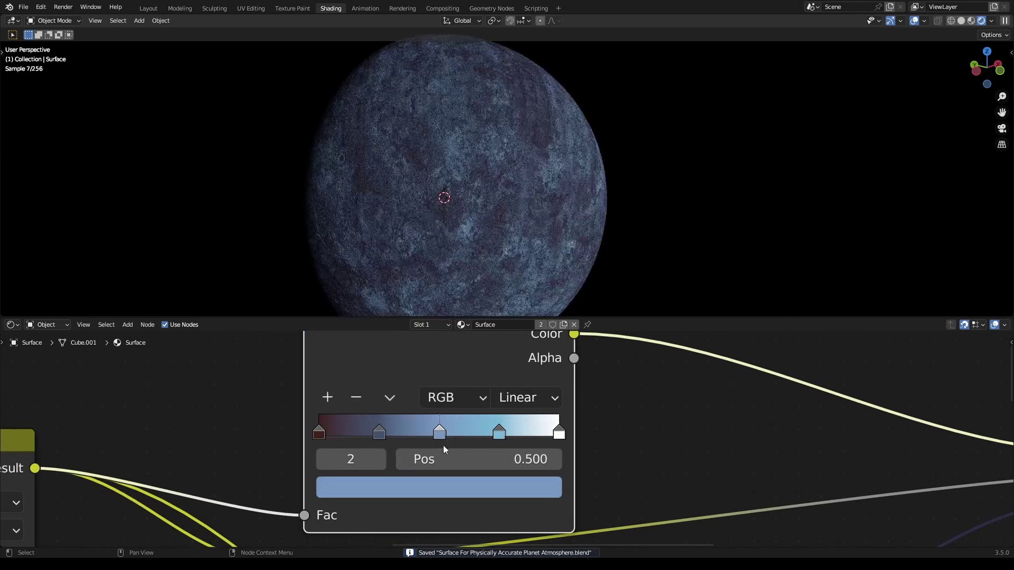
left_click(465, 487)
left_click_drag(423, 239, 419, 229)
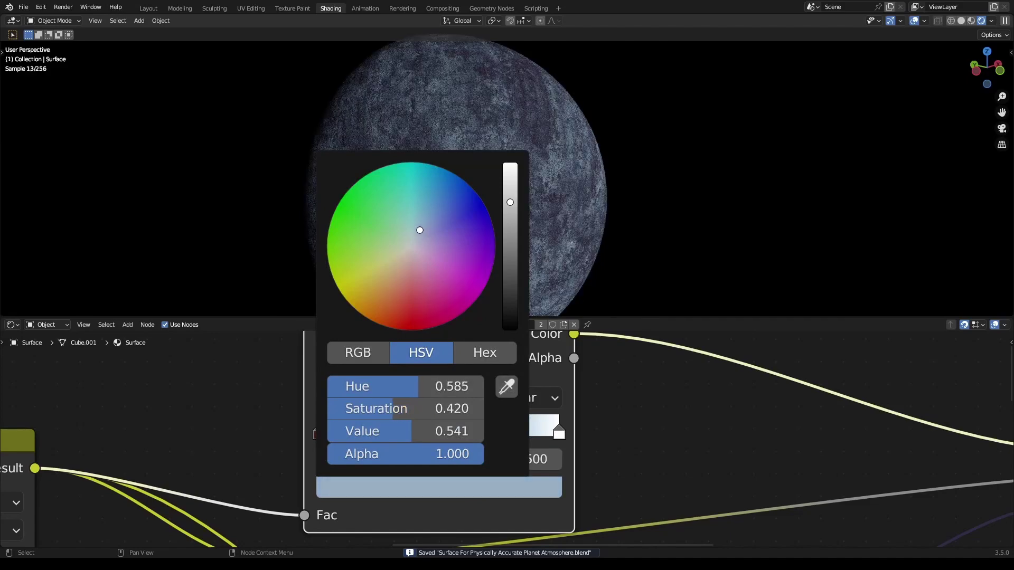
scroll(498, 433, "up", 1)
left_click(504, 492)
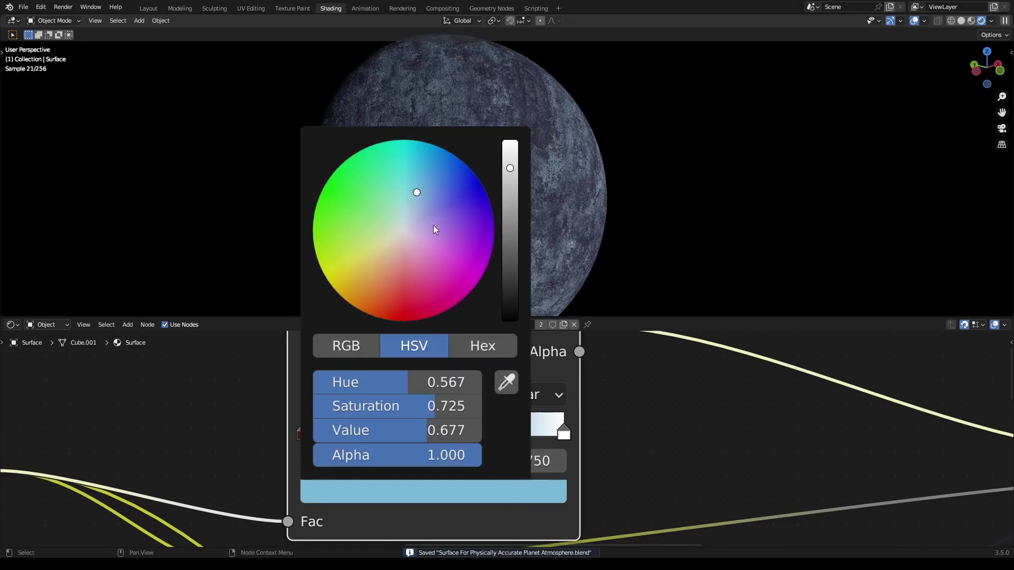
left_click_drag(435, 229, 414, 208)
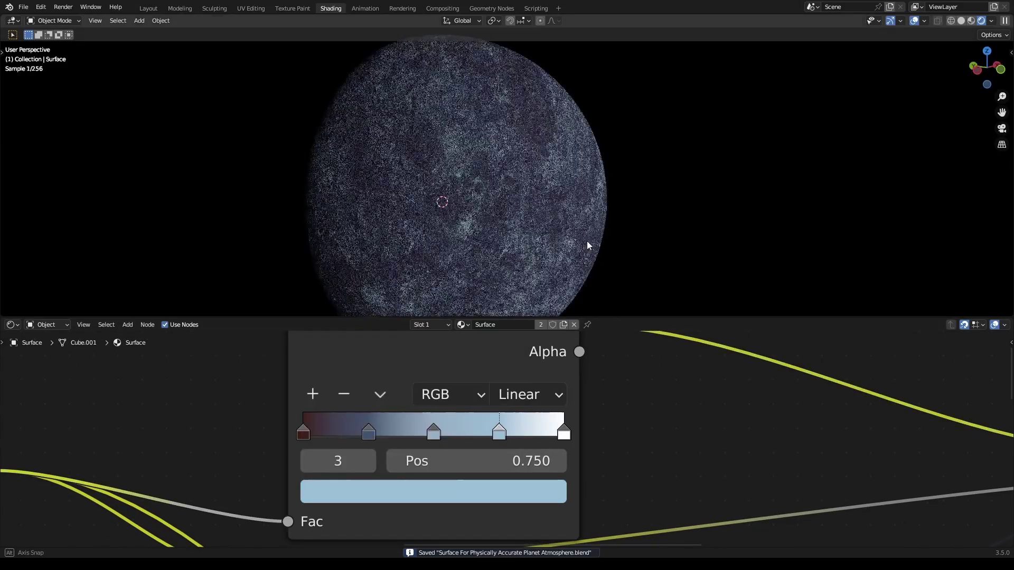
scroll(586, 232, "up", 4)
scroll(576, 230, "up", 3)
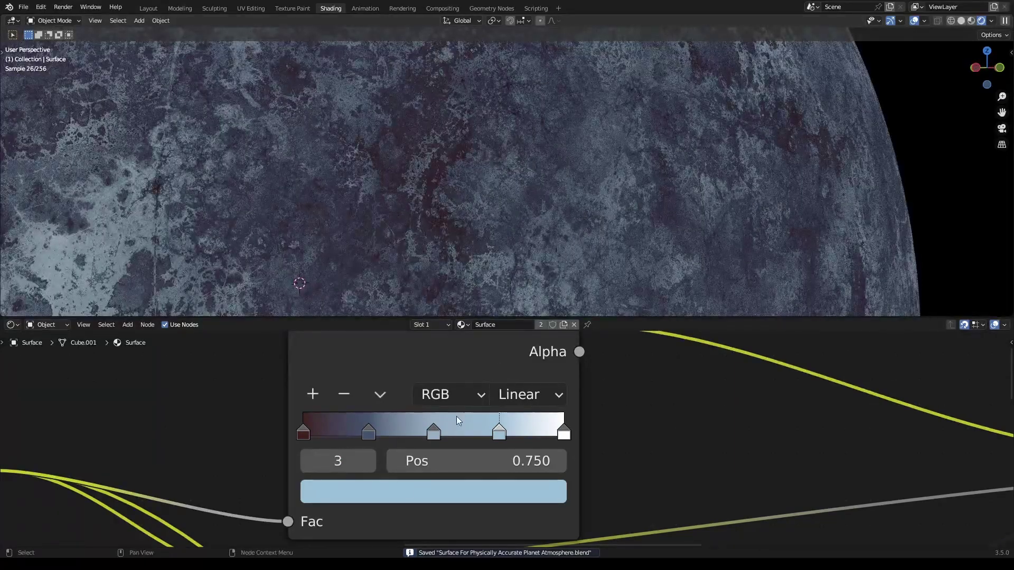
left_click_drag(309, 441, 208, 436)
Try Ease interpolation on the ColorRamp, undo it, and keep Linear.
scroll(361, 427, "down", 2)
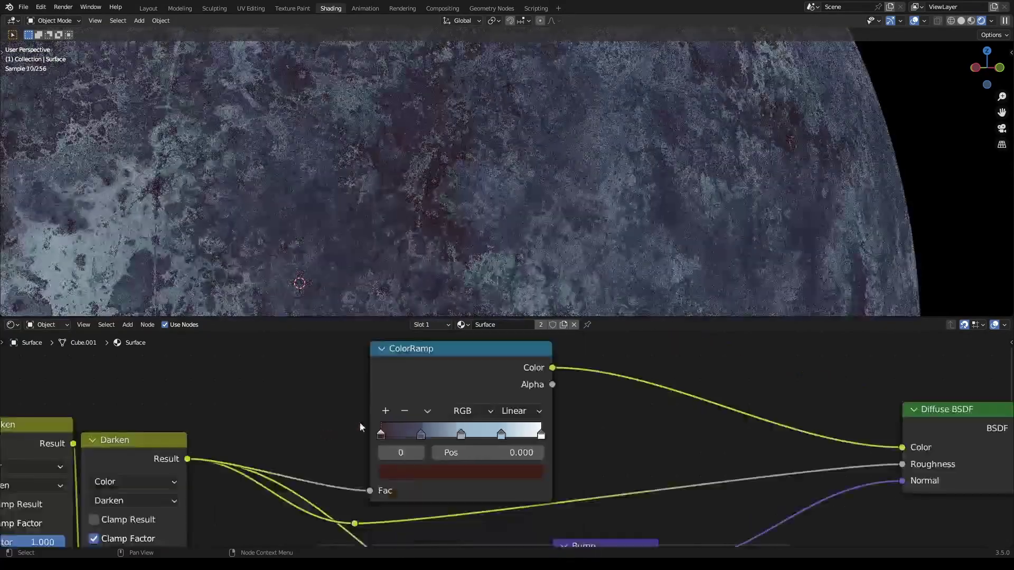
left_click(511, 415)
left_click(524, 425)
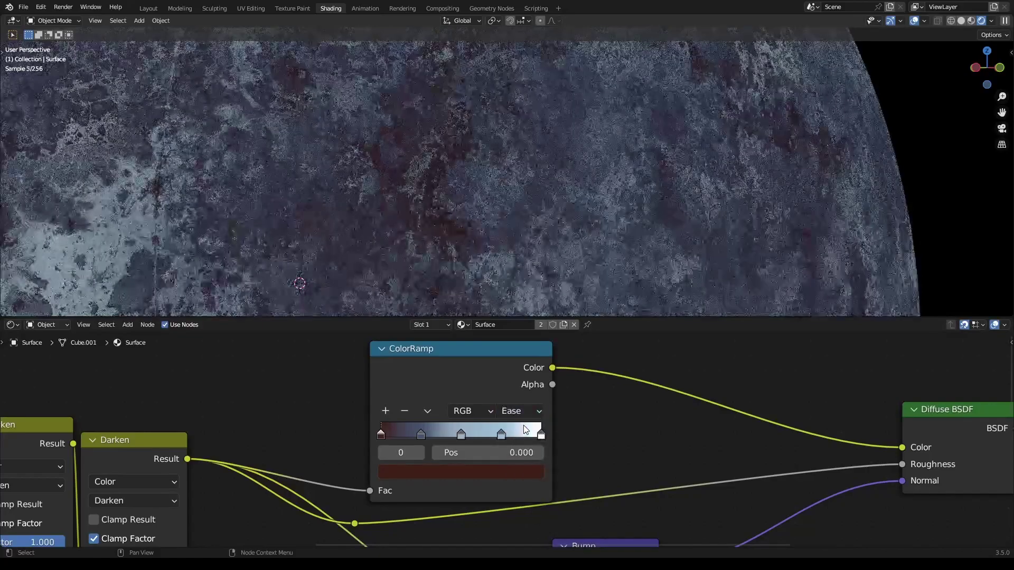
key("ctrl+z")
left_click(523, 411)
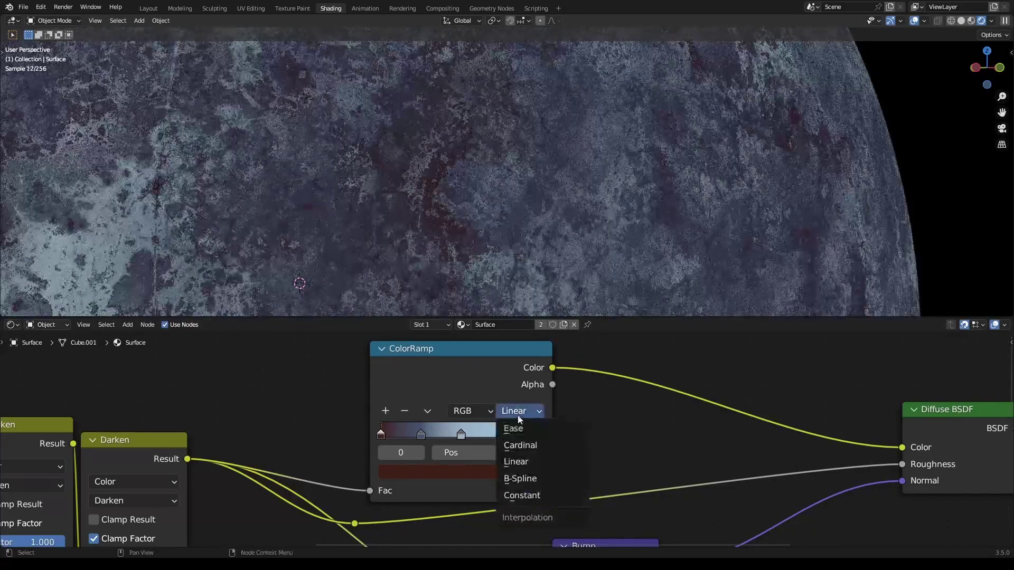
left_click(530, 458)
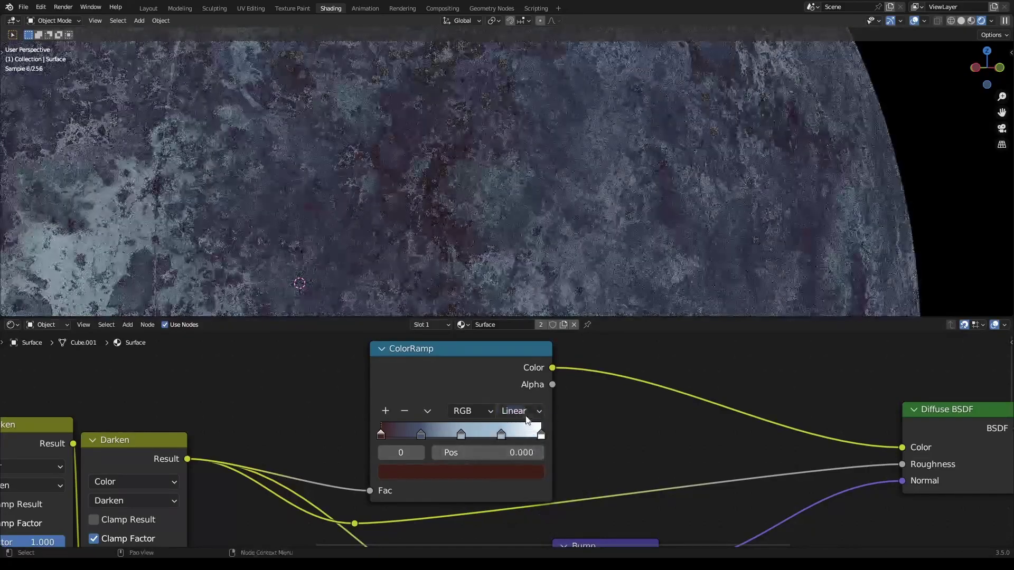
Preview Cardinal then Constant blending, framing the planet and sliding the 0.25 stop toward 0.127.
left_click(520, 412)
left_click(527, 445)
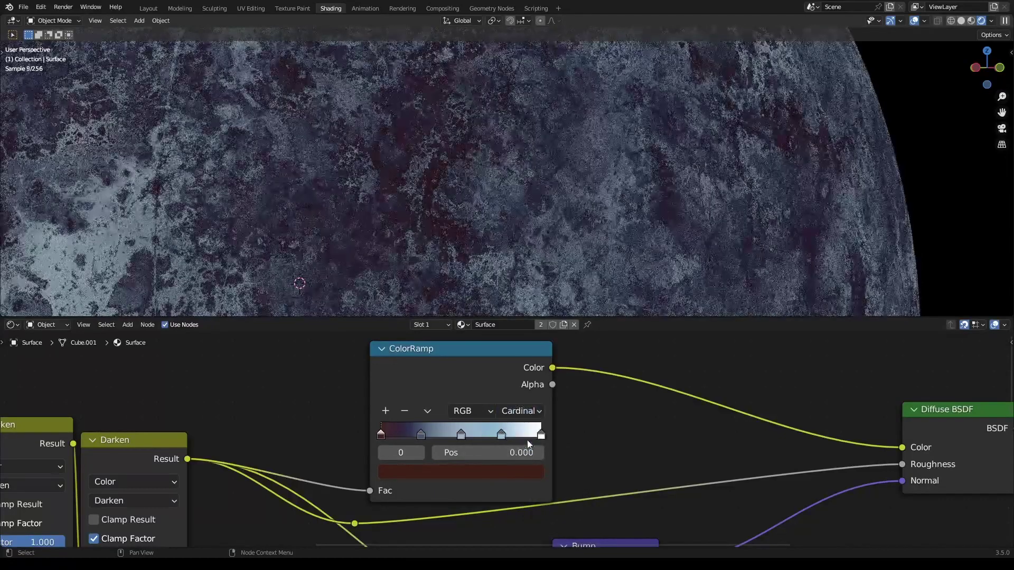
left_click(520, 412)
left_click(527, 490)
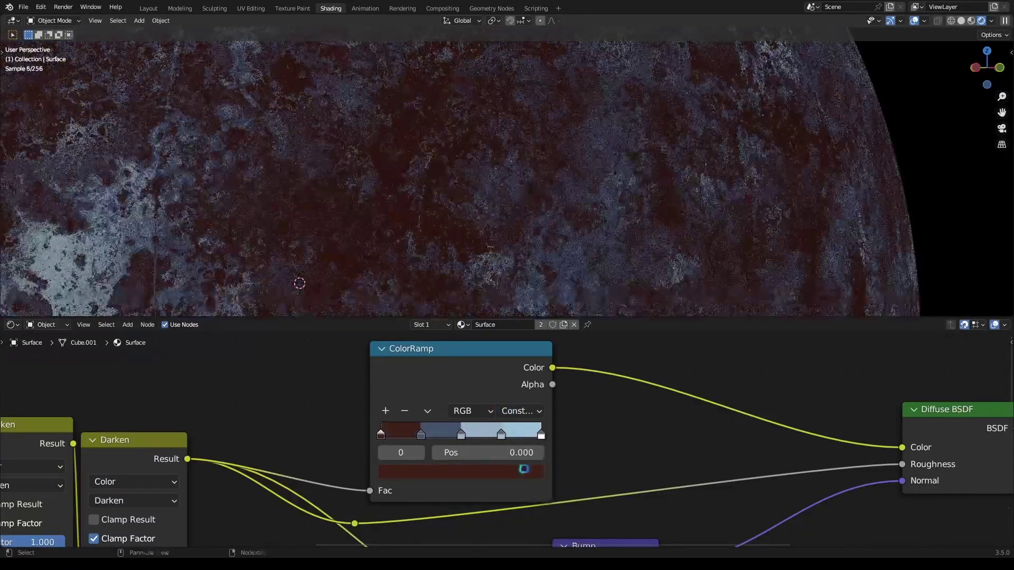
key("ctrl+s")
key("KP_Decimal")
scroll(550, 270, "up", 6)
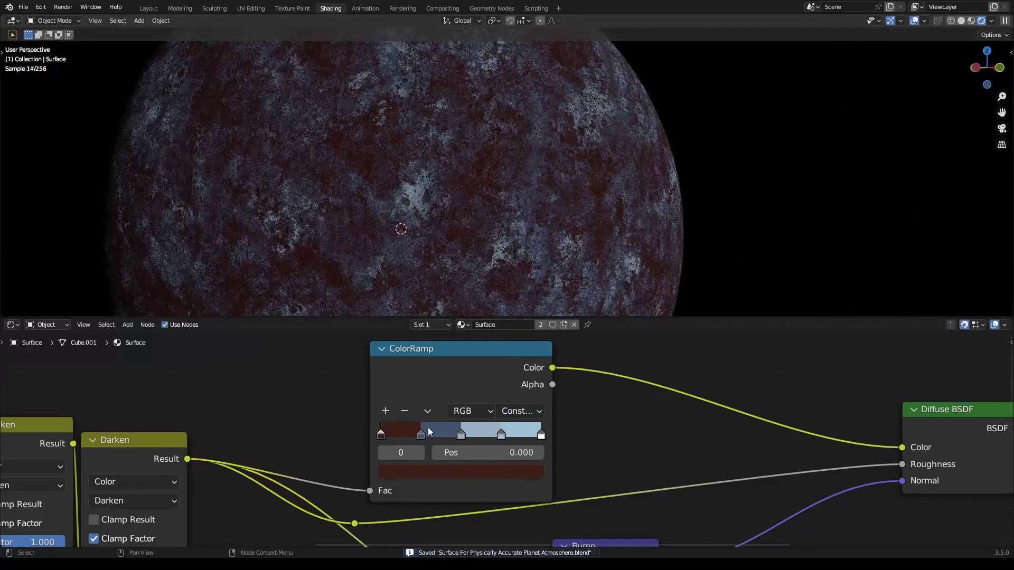
mouse_move(421, 434)
left_mouse_down()
mouse_move(393, 433)
mouse_move(422, 434)
left_mouse_up()
Try B-Spline, then settle on Ease interpolation, save, and orbit around the planet.
left_click(520, 411)
left_click(525, 479)
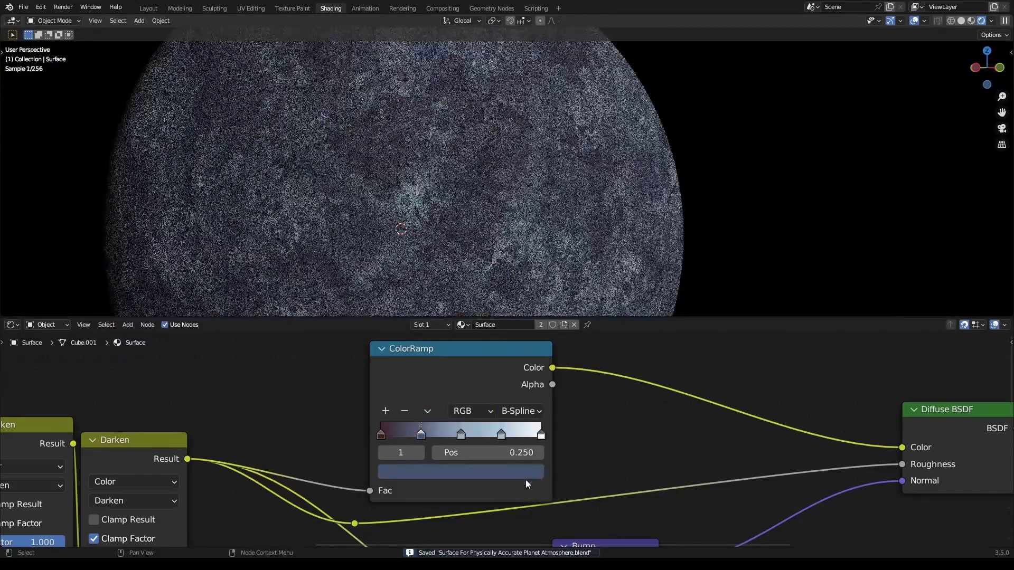
left_click(520, 411)
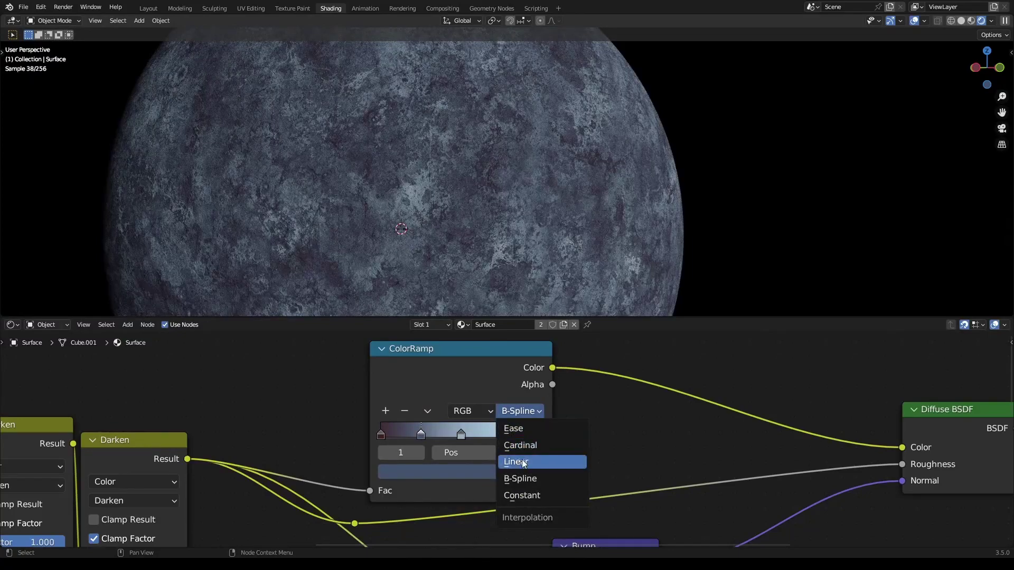
left_click(568, 428)
key("ctrl+s")
scroll(509, 252, "down", 5)
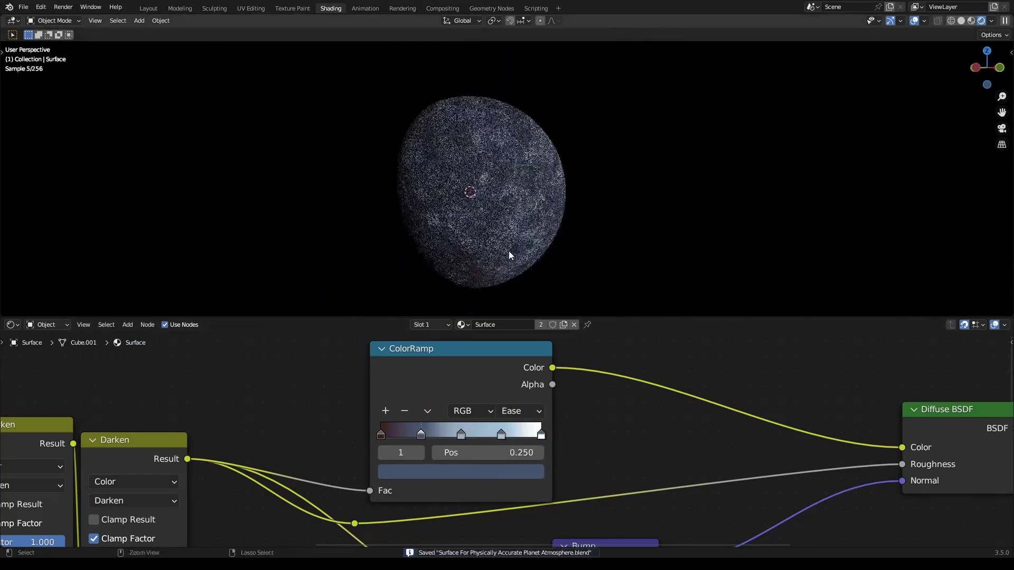
middle_click_drag(509, 251, 544, 211)
scroll(497, 252, "up", 3)
scroll(543, 211, "up", 4)
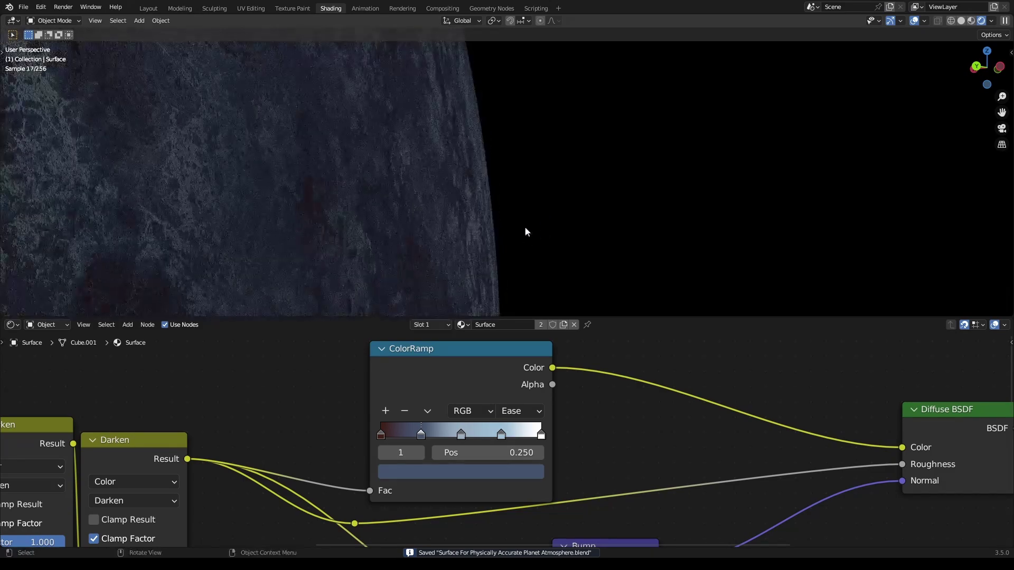
Zoom and orbit the viewport to inspect the tinted planet surface.
scroll(452, 188, "down", 6)
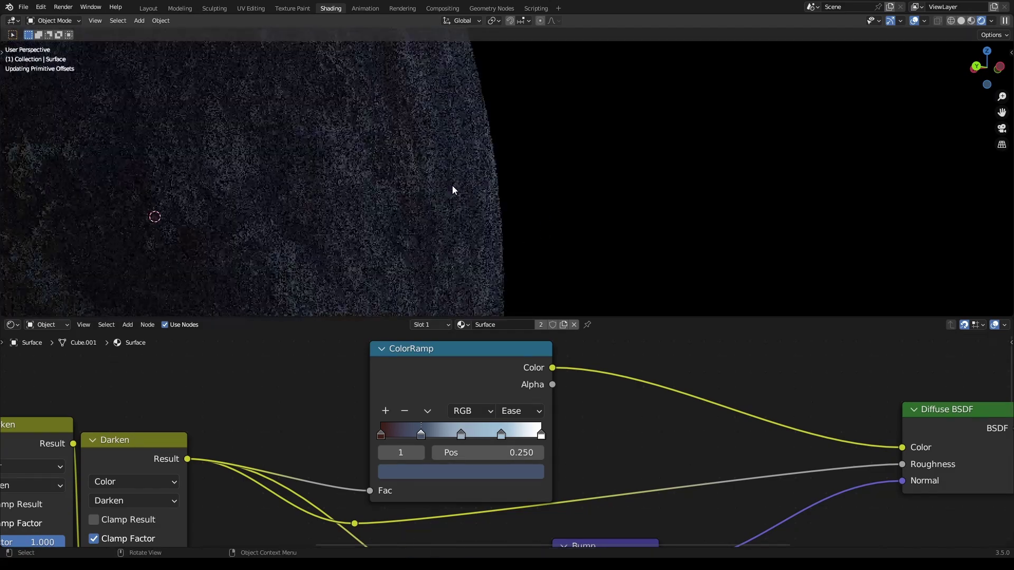
key("ctrl+s")
scroll(565, 227, "up", 5)
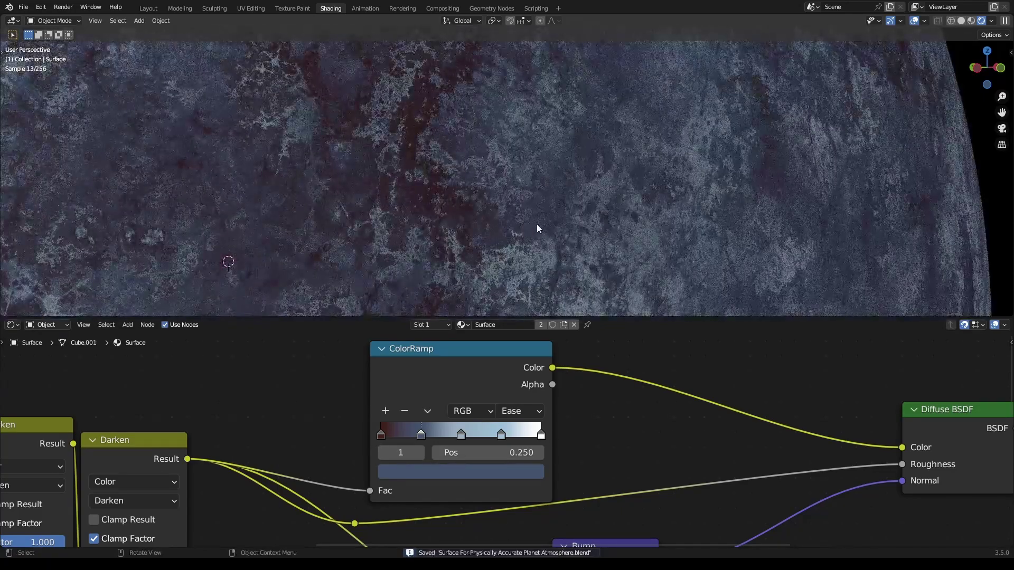
scroll(566, 227, "down", 5)
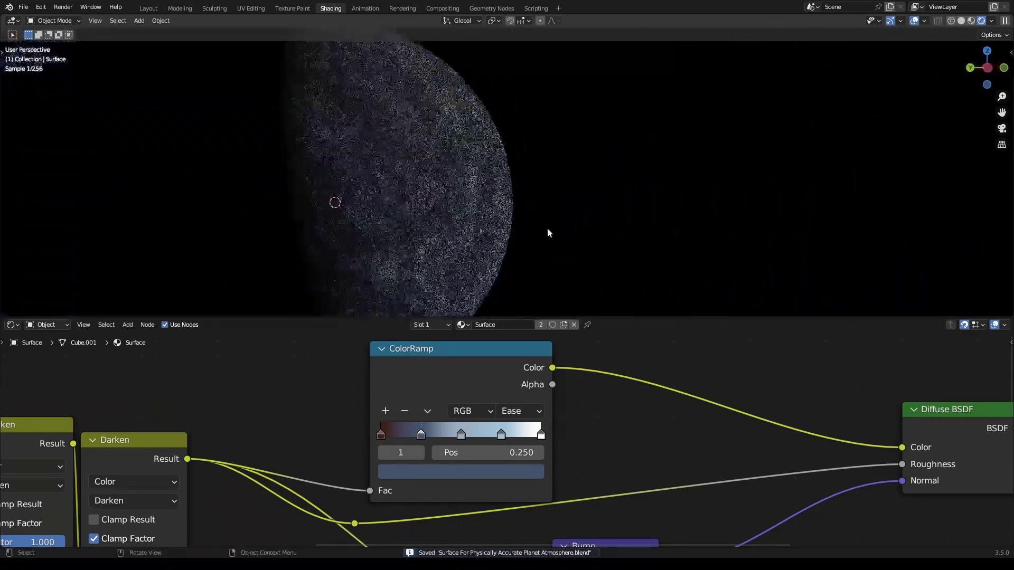
middle_click_drag(547, 229, 610, 218)
Drag the Bump node up and to the right in the Shader Editor and save.
scroll(597, 401, "down", 4)
middle_click_drag(750, 433, 588, 406)
middle_click_drag(484, 482, 568, 420)
scroll(568, 419, "up", 3)
left_click_drag(522, 417, 606, 391)
key("ctrl+s")
Orbit and zoom to centre the planet and review the frosty blue-grey terrain.
scroll(543, 252, "up", 4)
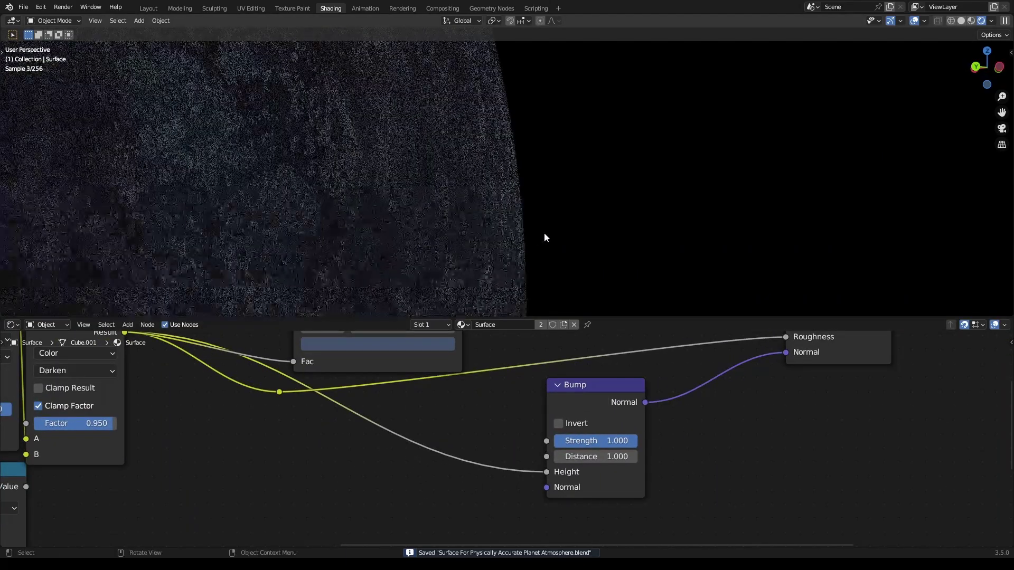
scroll(534, 246, "up", 3)
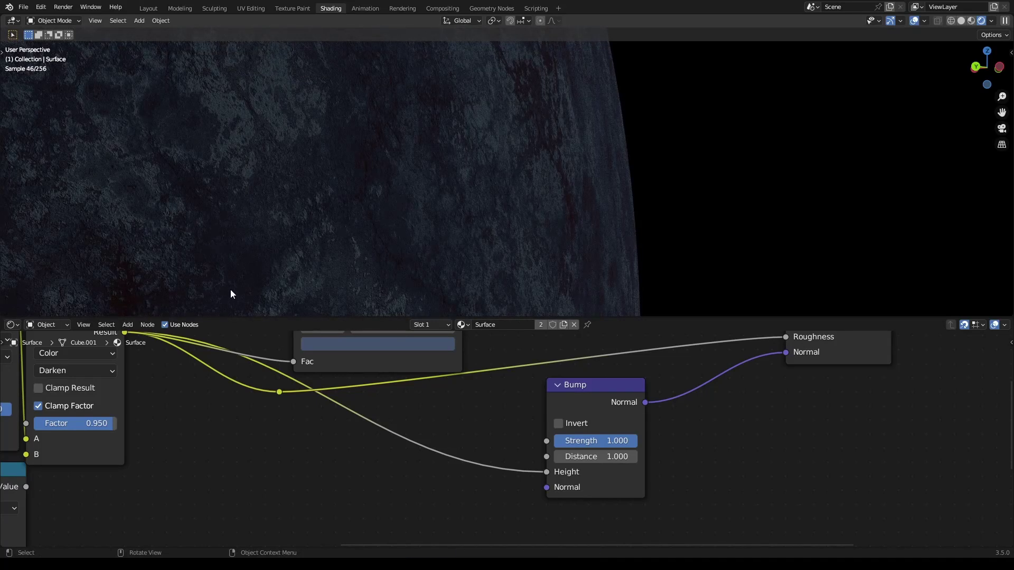
scroll(246, 284, "down", 1)
scroll(246, 278, "down", 2)
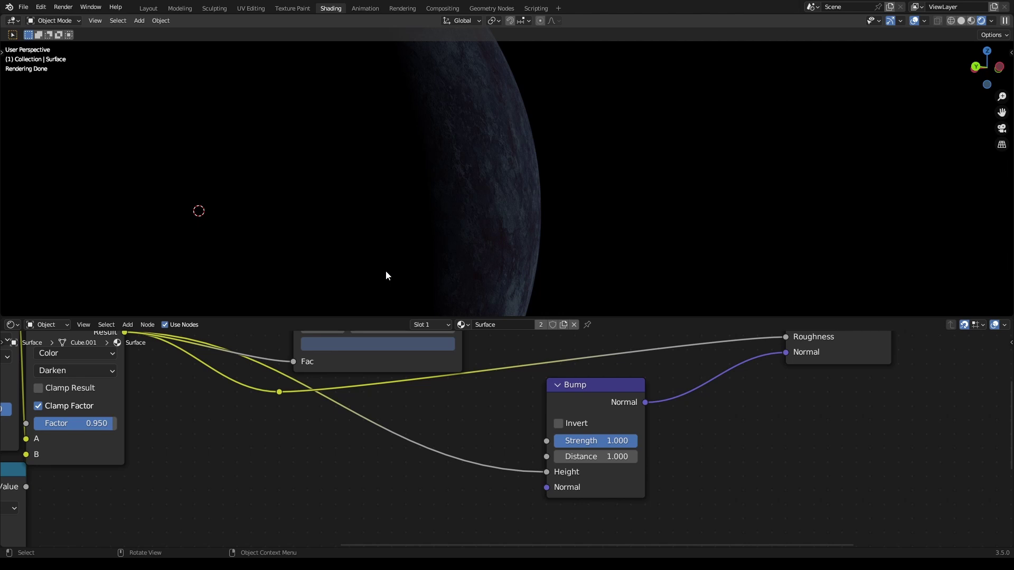
middle_click_drag(520, 241, 413, 254)
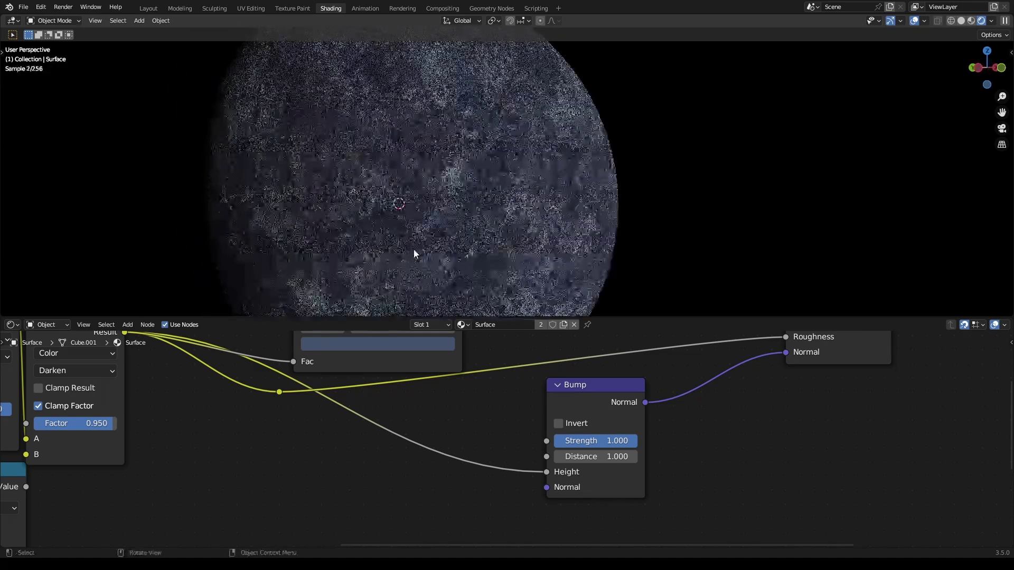
scroll(414, 251, "up", 8)
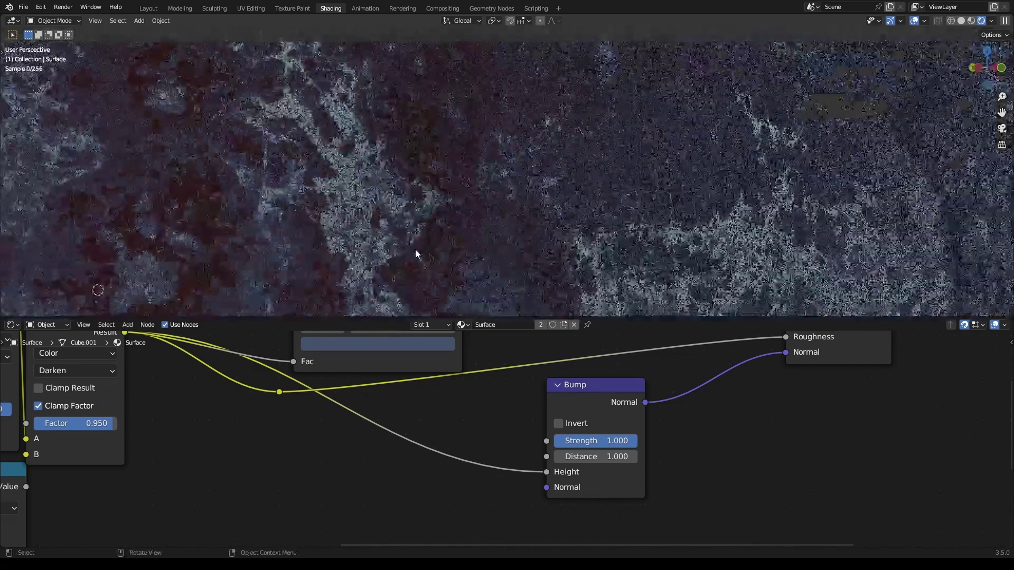
scroll(415, 254, "down", 1)
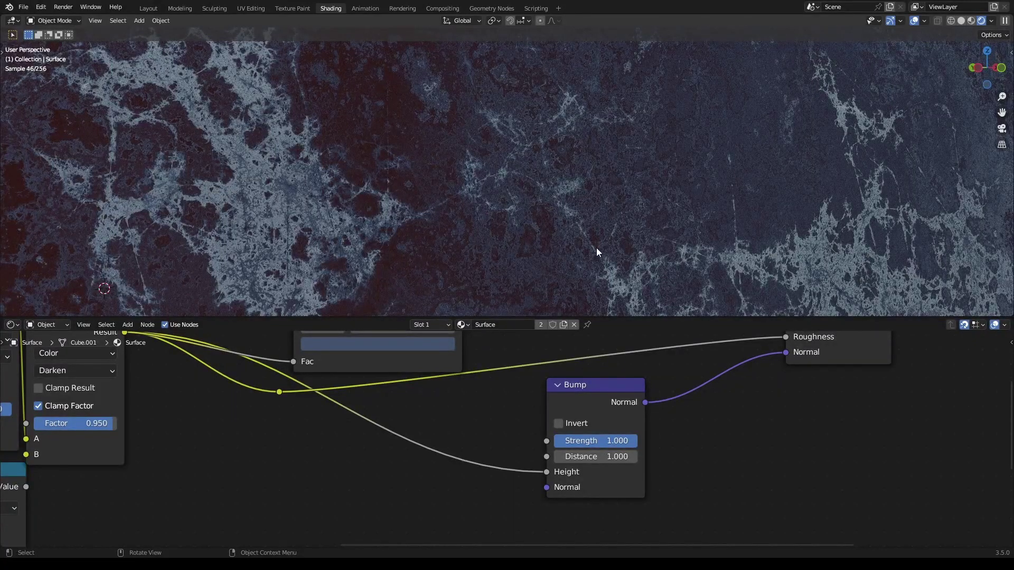
scroll(596, 248, "down", 4)
Orbit the viewport so the planet shows a lit crescent.
scroll(604, 402, "down", 2)
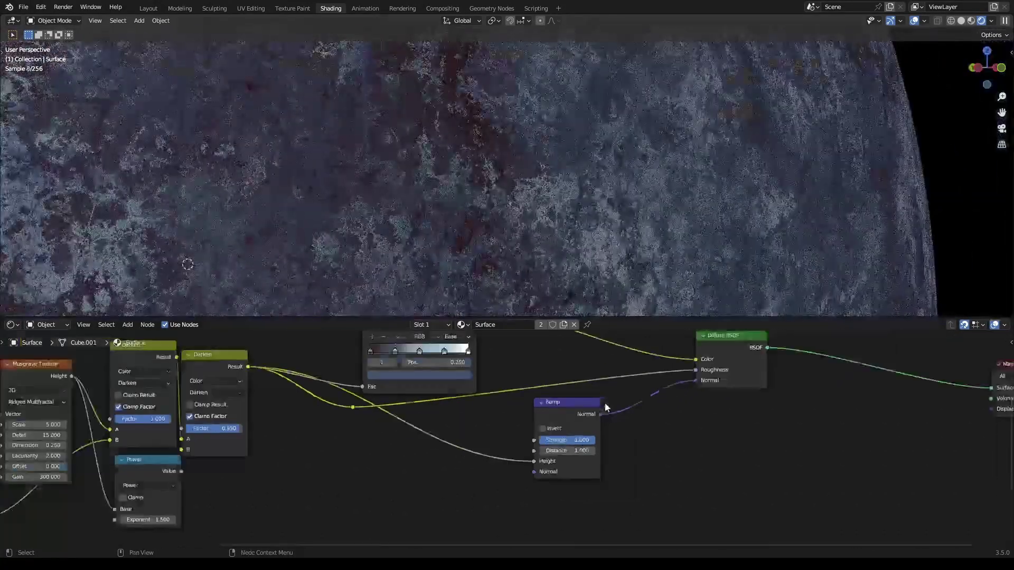
scroll(605, 402, "down", 3)
scroll(521, 252, "down", 2)
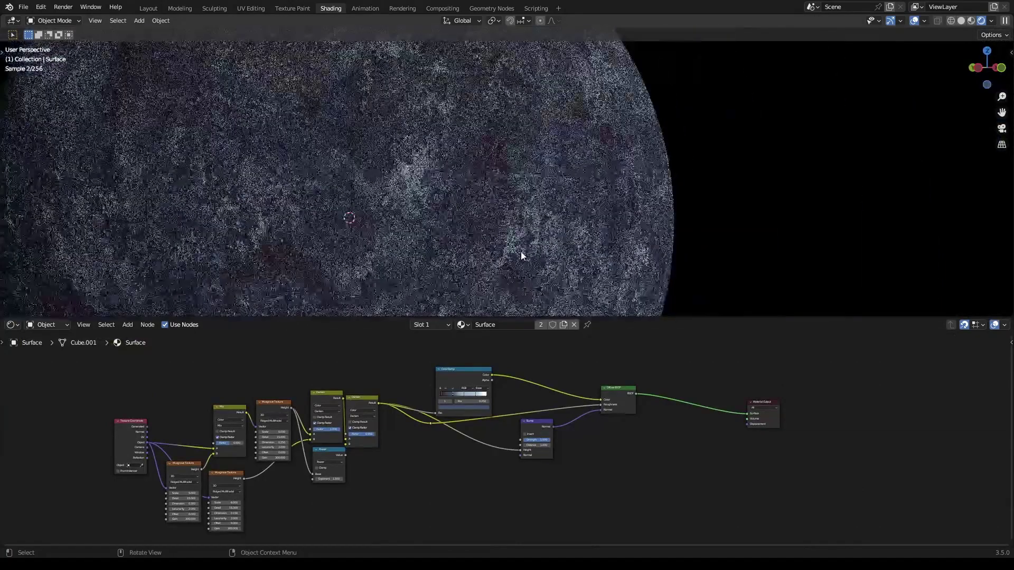
scroll(521, 251, "down", 3)
mouse_move(506, 256)
middle_mouse_down()
mouse_move(633, 252)
mouse_move(521, 261)
middle_mouse_up()
middle_click_drag(374, 427, 536, 416)
Shift the Texture Coordinate and Mix nodes left, with the first Musgrave under Texture Coordinate.
scroll(537, 416, "up", 3)
middle_click_drag(268, 429, 472, 387)
scroll(473, 386, "up", 3)
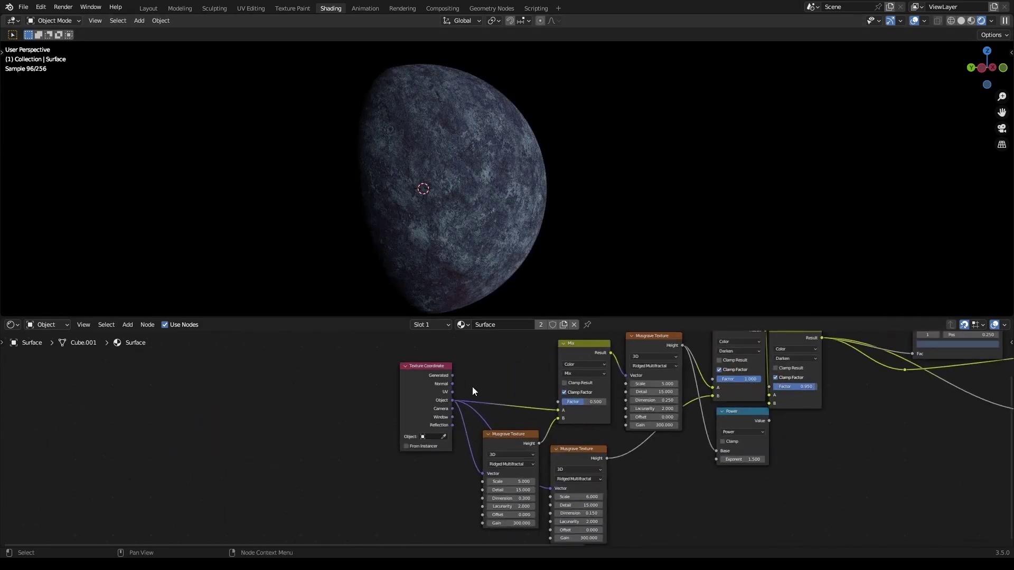
left_click_drag(427, 366, 358, 374)
left_click(465, 397)
middle_click_drag(547, 377, 554, 419)
left_click_drag(578, 389, 464, 367)
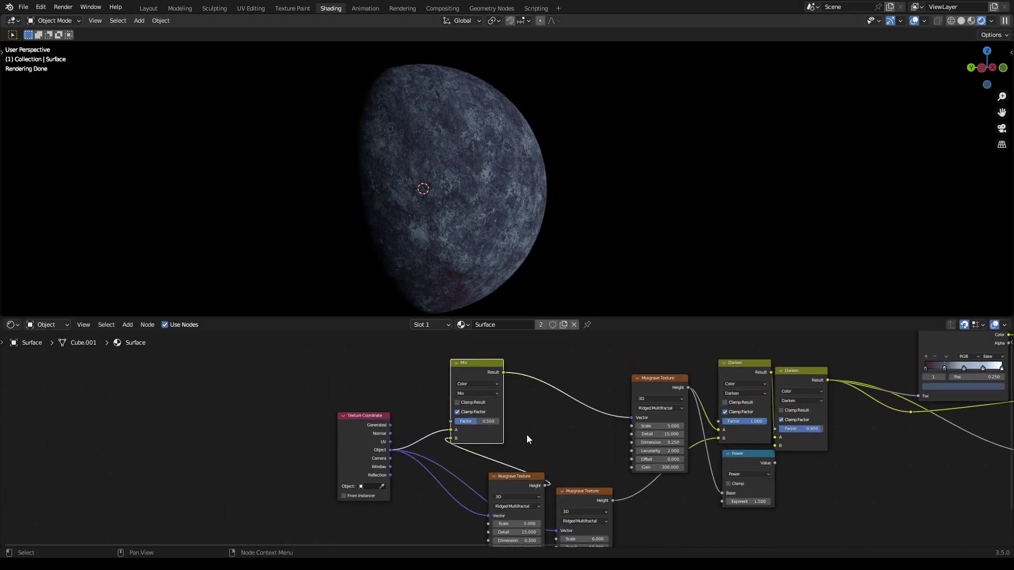
middle_click_drag(527, 435, 547, 393)
left_click_drag(529, 435, 439, 442)
Rearrange the other Musgrave nodes beside Mix and place the Darken node next to them.
left_click_drag(596, 455, 511, 429)
left_click(580, 395)
left_click(580, 397)
middle_click_drag(580, 398, 496, 451)
left_click_drag(589, 393, 468, 363)
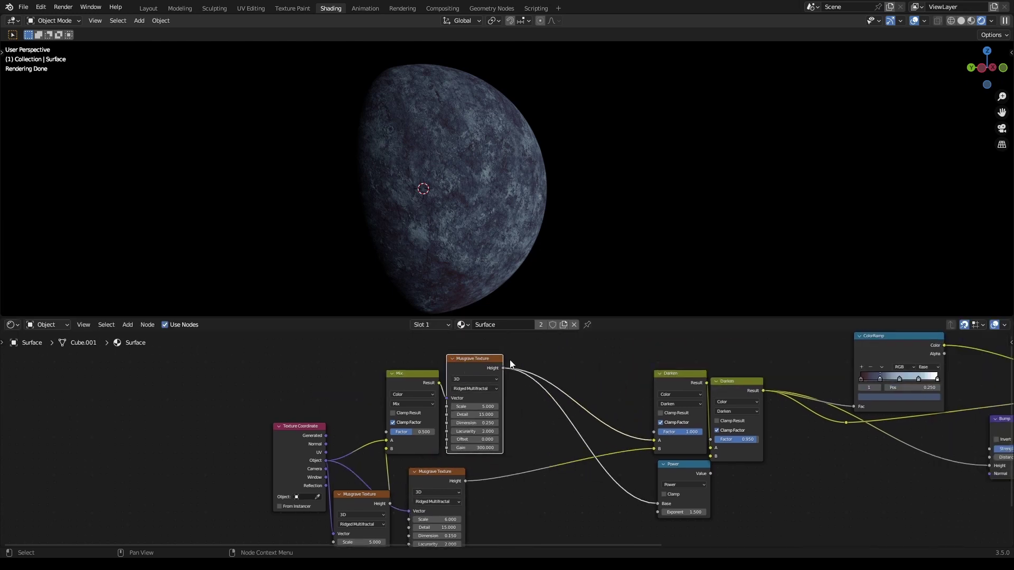
left_click_drag(674, 379, 572, 365)
Move the Power node and the ColorRamp node up and left into line.
left_click_drag(680, 473, 597, 473)
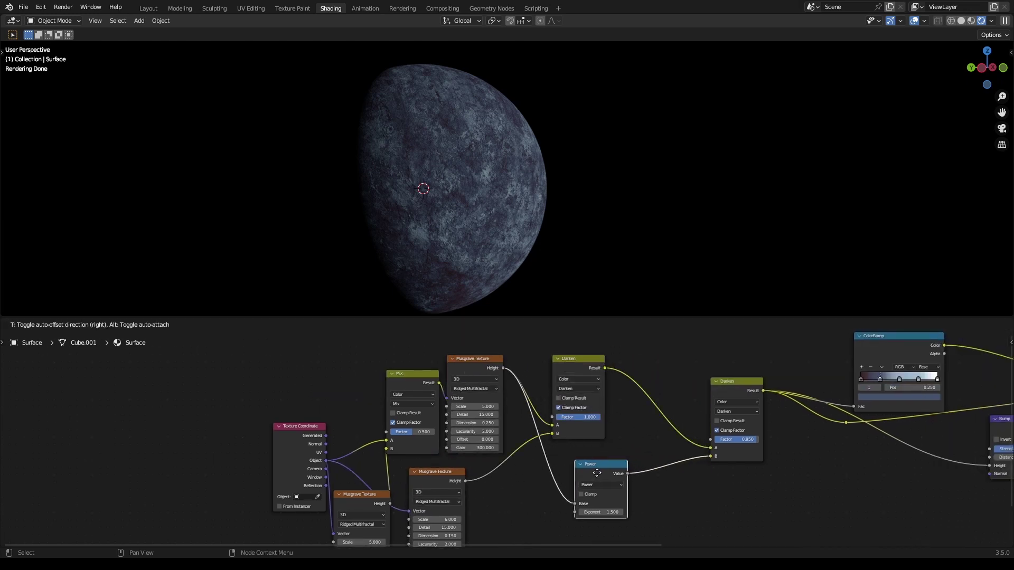
middle_click_drag(763, 406, 646, 445)
left_click_drag(759, 385, 744, 370)
left_click(719, 387)
middle_click_drag(718, 388, 643, 405)
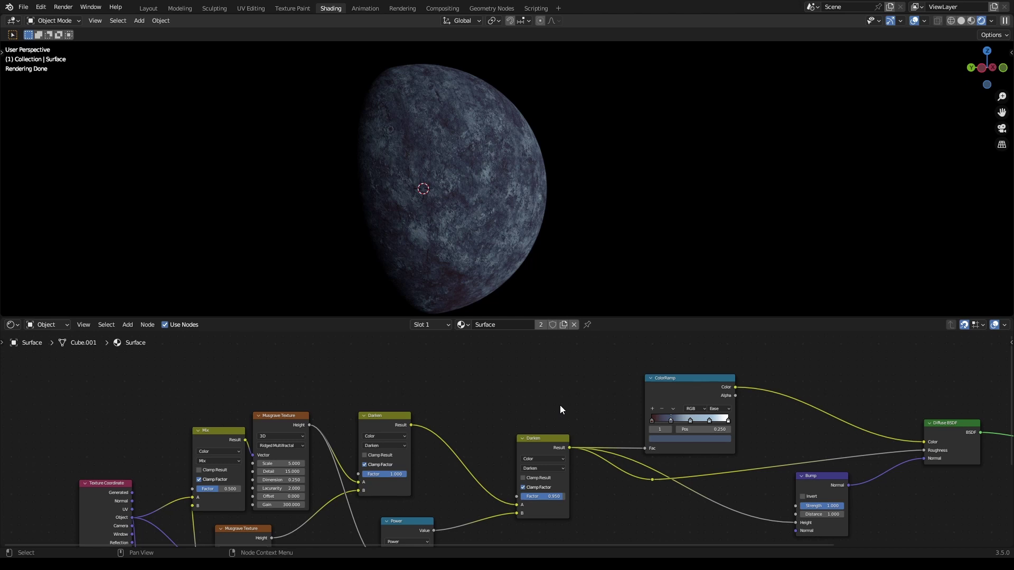
scroll(560, 407, "up", 1)
left_click_drag(632, 387, 585, 372)
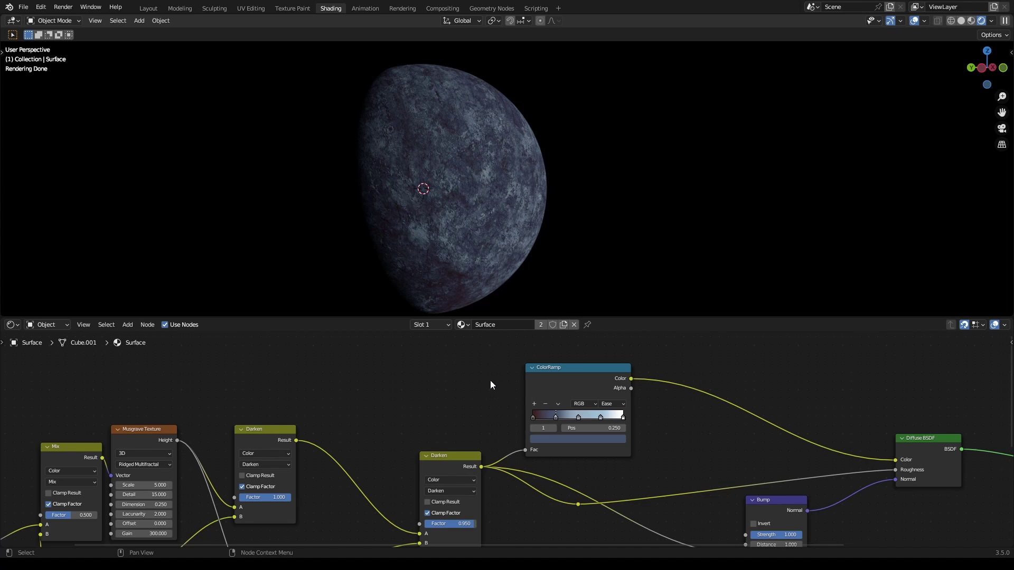
Orbit and zoom the viewport to inspect the re-rendered planet surface.
scroll(465, 252, "up", 3)
middle_click_drag(426, 211, 451, 232)
scroll(451, 232, "up", 1)
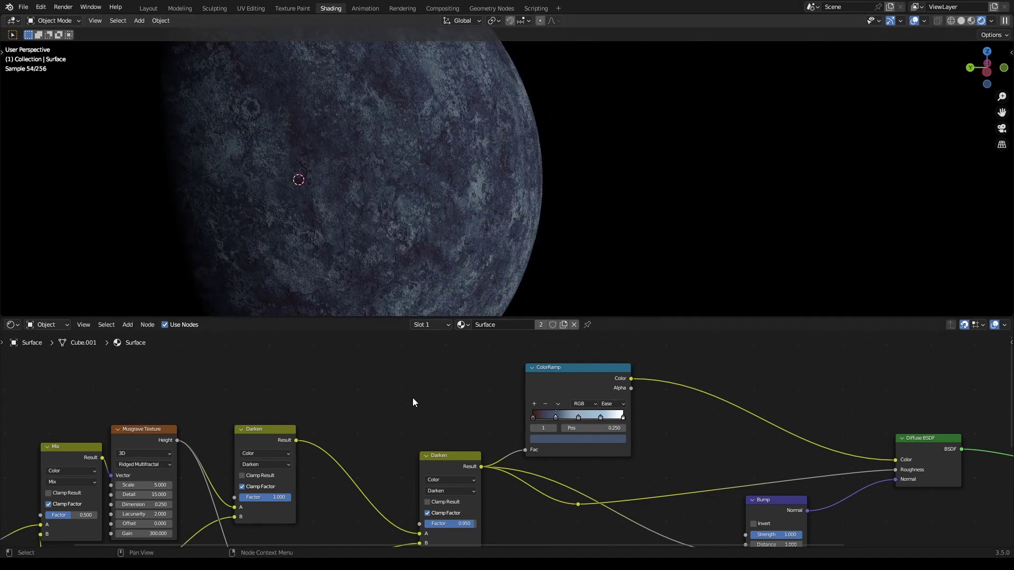
scroll(340, 419, "down", 5)
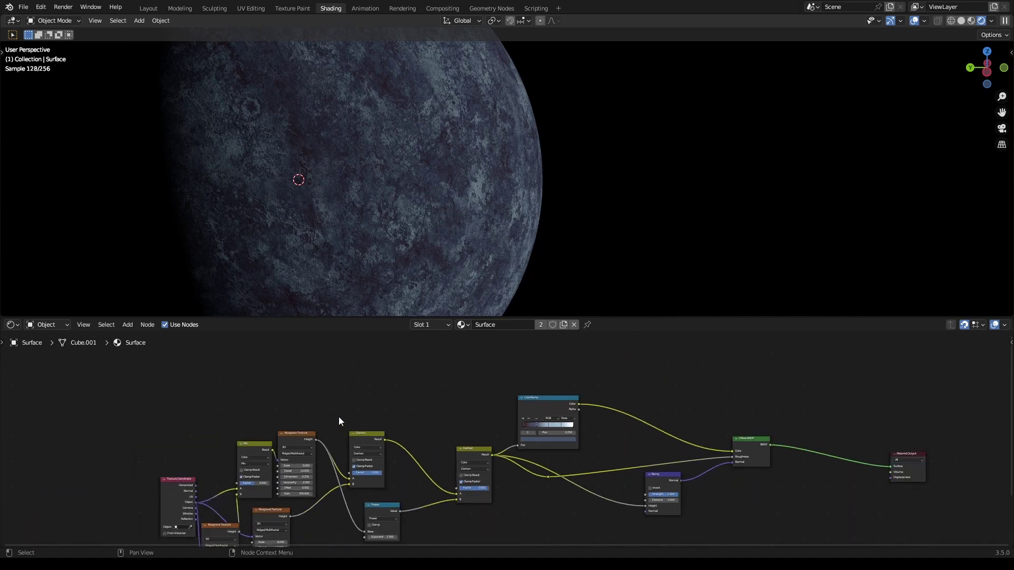
scroll(532, 424, "up", 7)
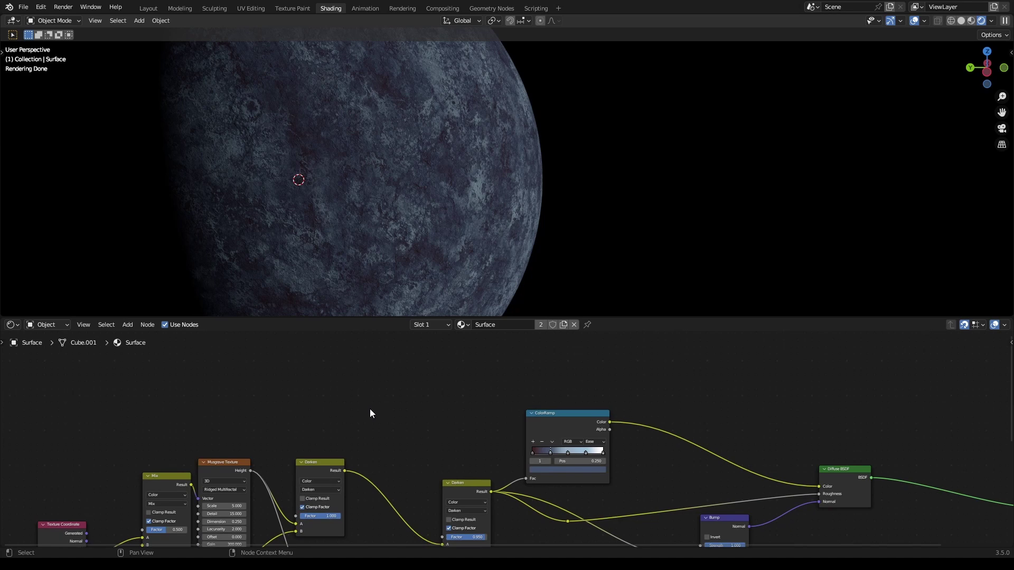
scroll(370, 410, "down", 1)
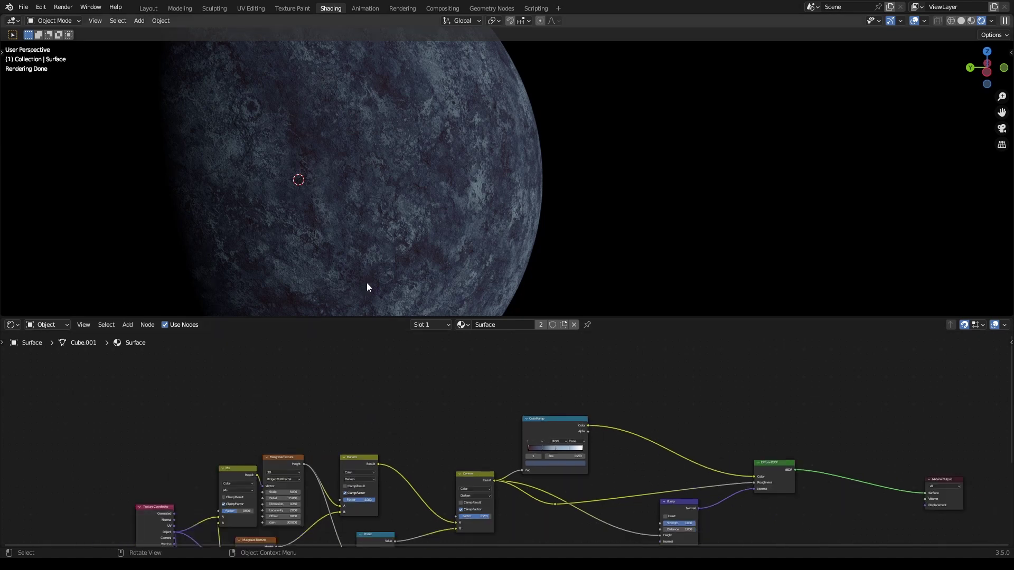
In the Layout workspace, make the Atmosphere object visible and save the file.
left_click(158, 8)
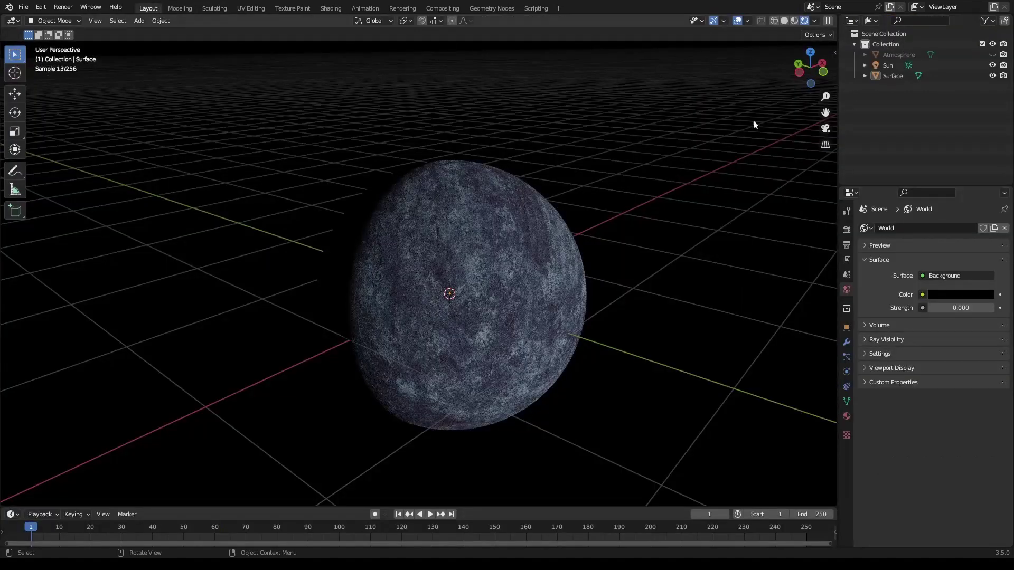
left_click(798, 20)
left_click(992, 54)
key("ctrl+s")
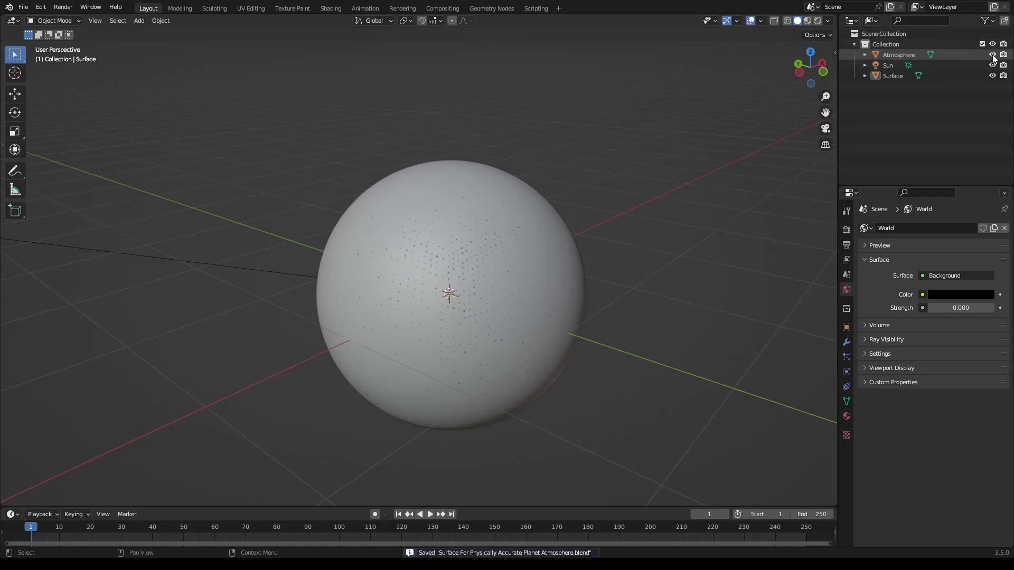
Switch the viewport to Rendered shading with overlays off, orbit the planet, and save.
left_click(817, 20)
left_click(737, 21)
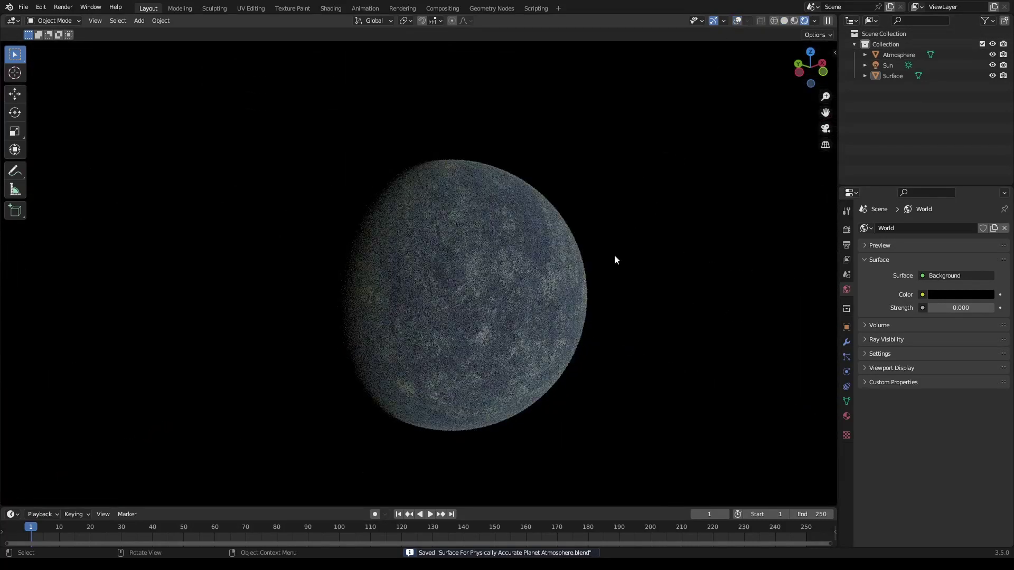
middle_click_drag(614, 255, 711, 305)
scroll(600, 255, "up", 5)
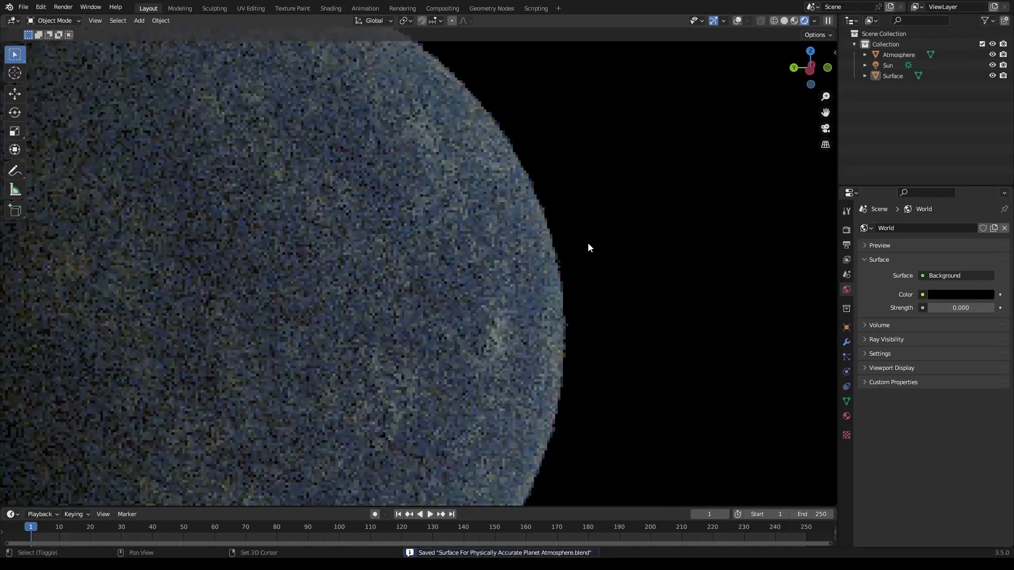
middle_click_drag(589, 244, 550, 258)
key("ctrl+s")
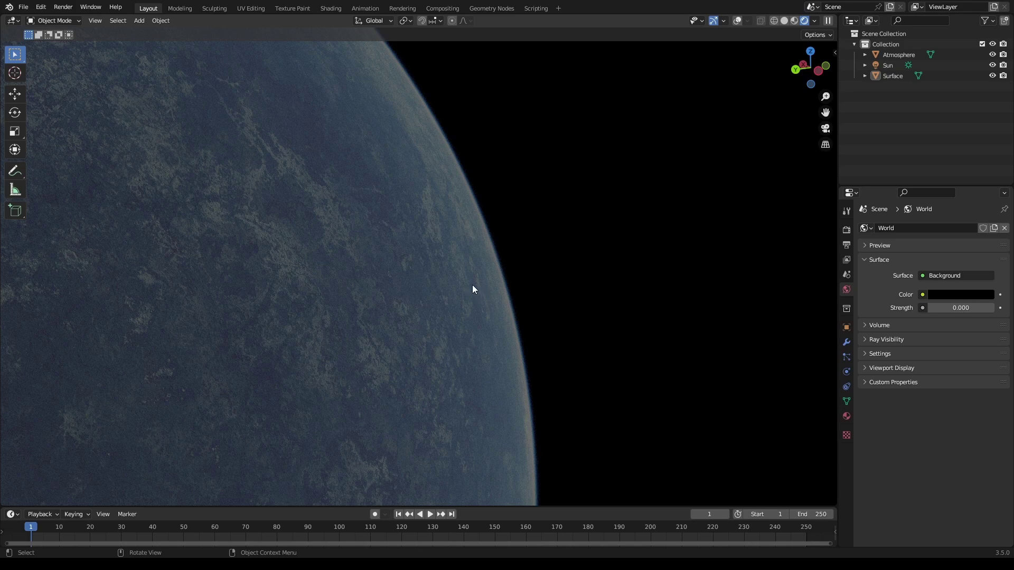
Orbit to bring the planet's glowing atmosphere edge into view and save again.
middle_click_drag(473, 285, 643, 229)
scroll(401, 260, "down", 5)
middle_click_drag(489, 257, 429, 266, "shift")
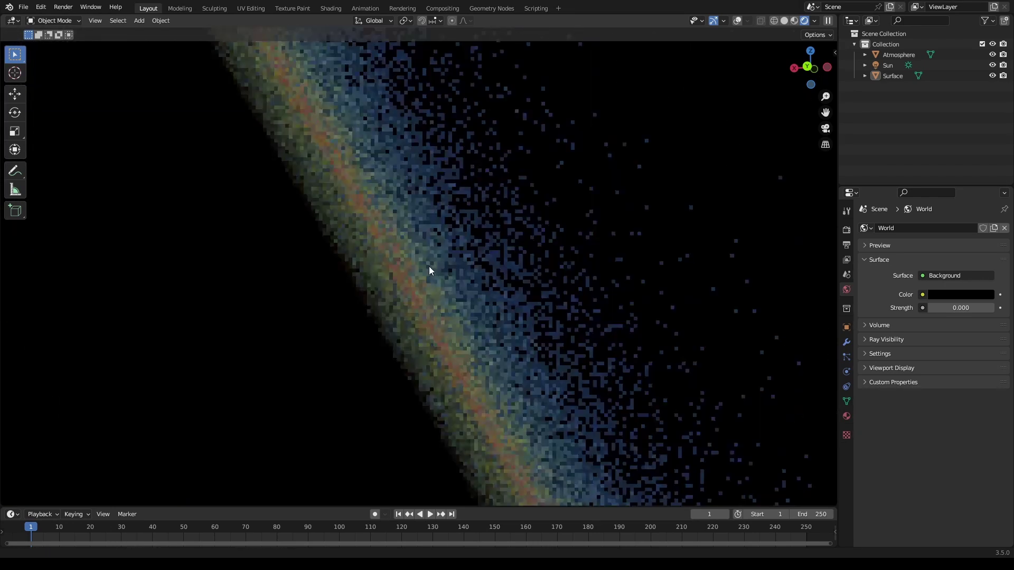
key("ctrl+s")
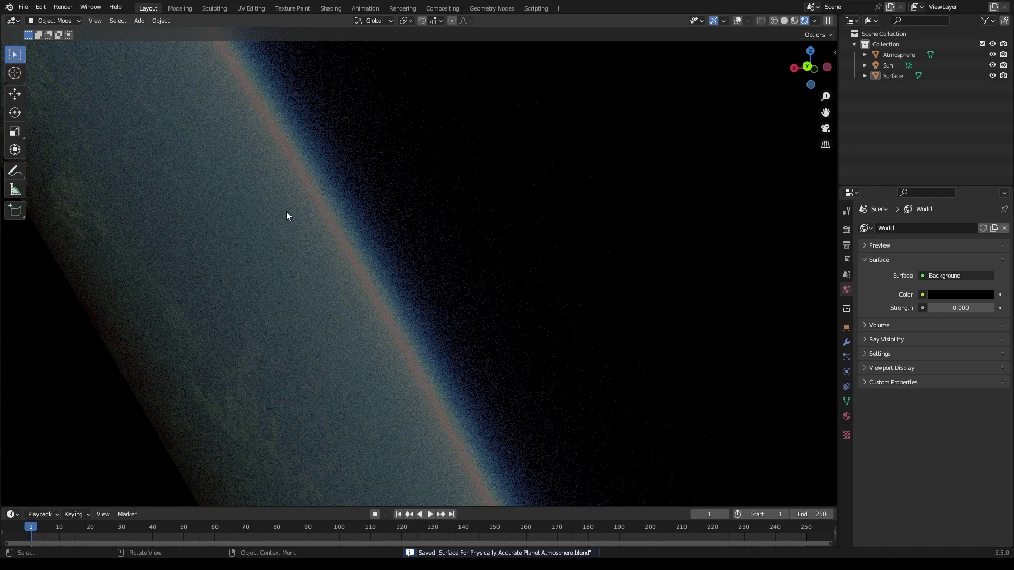
scroll(287, 211, "down", 8)
middle_click_drag(343, 228, 543, 312)
key("ctrl+s")
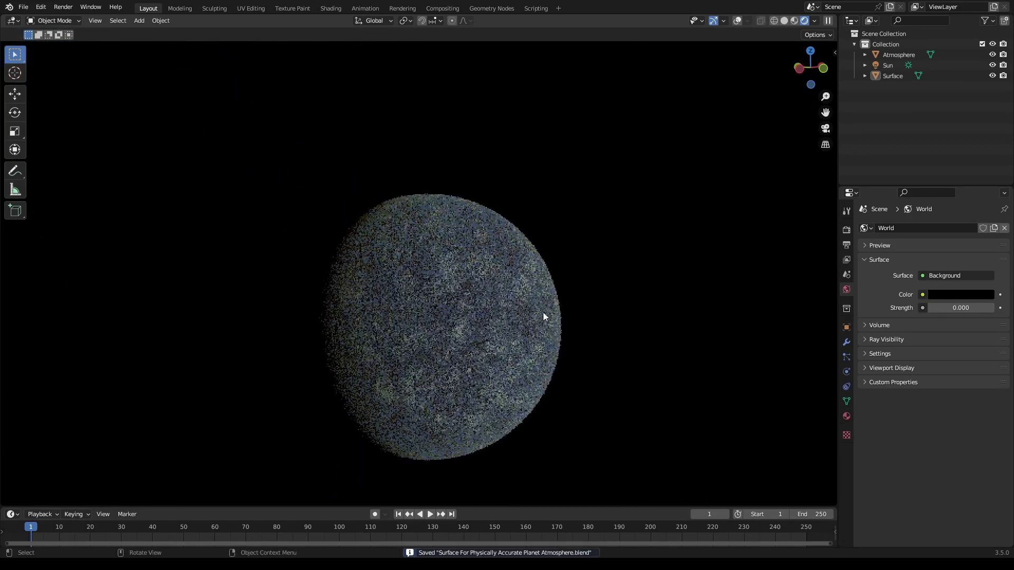